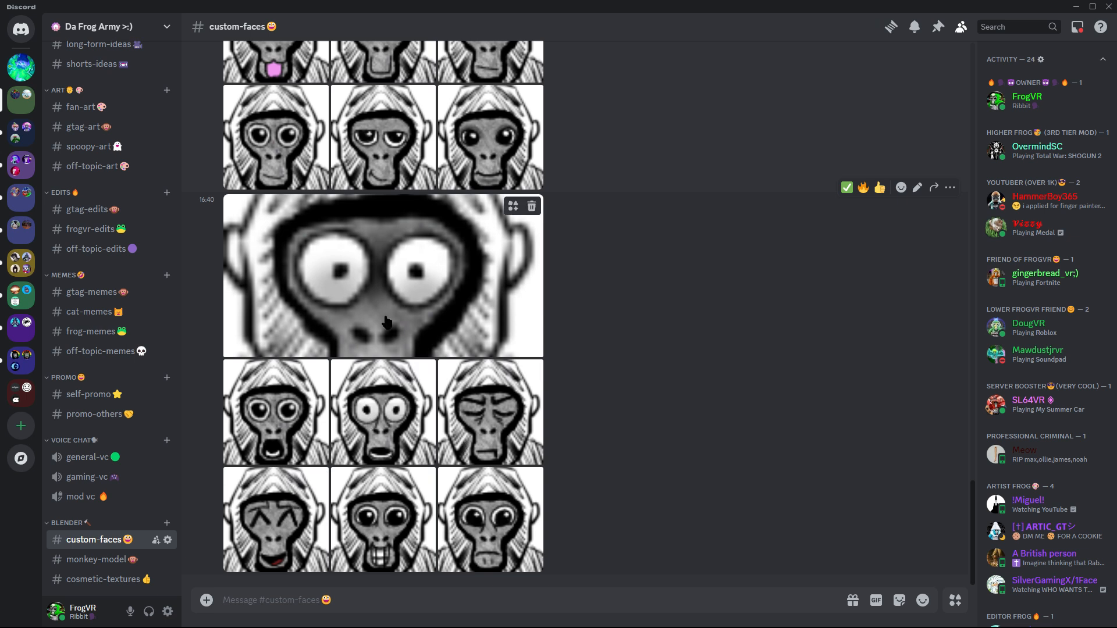
Step: Look through the monkey face images in the custom-faces channel back to the channel's start
scroll(386, 323, "up", 3)
scroll(376, 405, "up", 3)
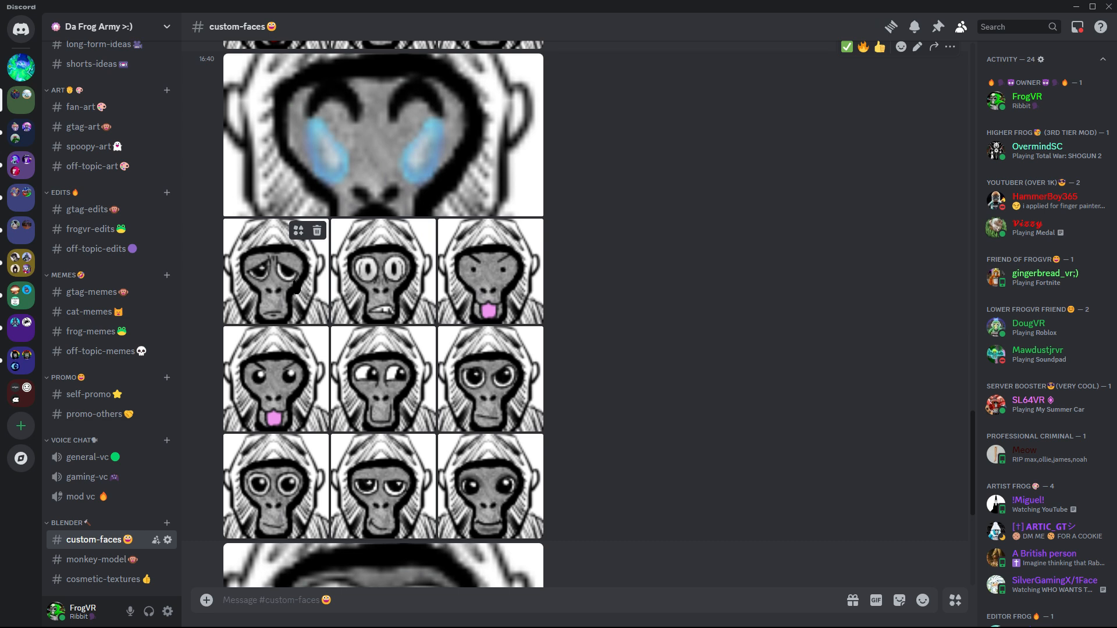
scroll(381, 410, "up", 7)
scroll(395, 402, "up", 5)
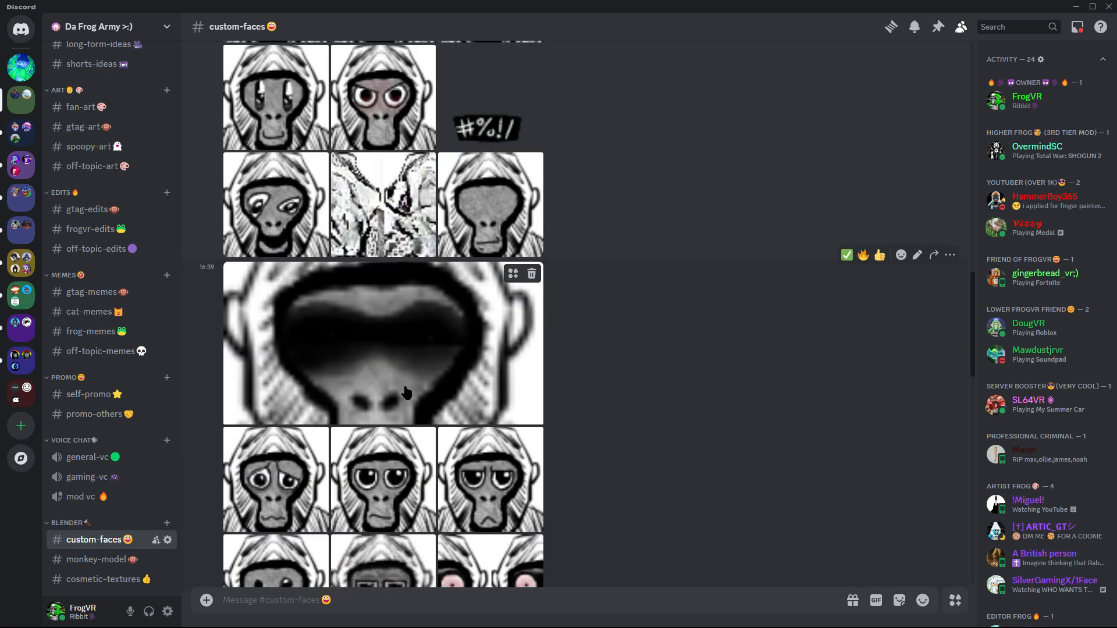
scroll(349, 285, "up", 4)
scroll(339, 255, "up", 8)
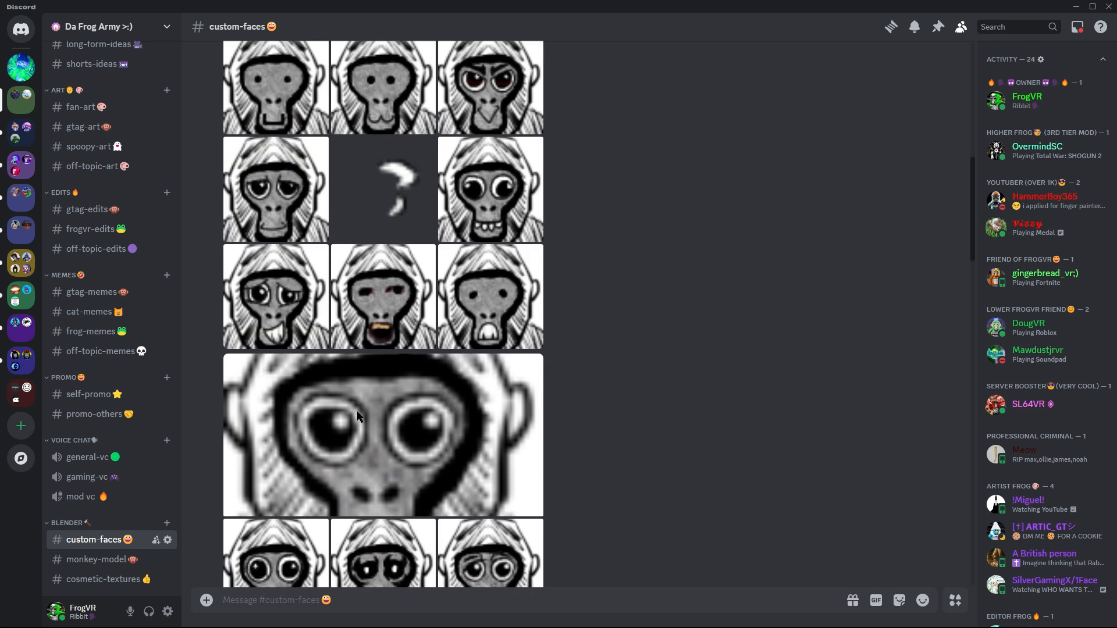
scroll(451, 167, "up", 10)
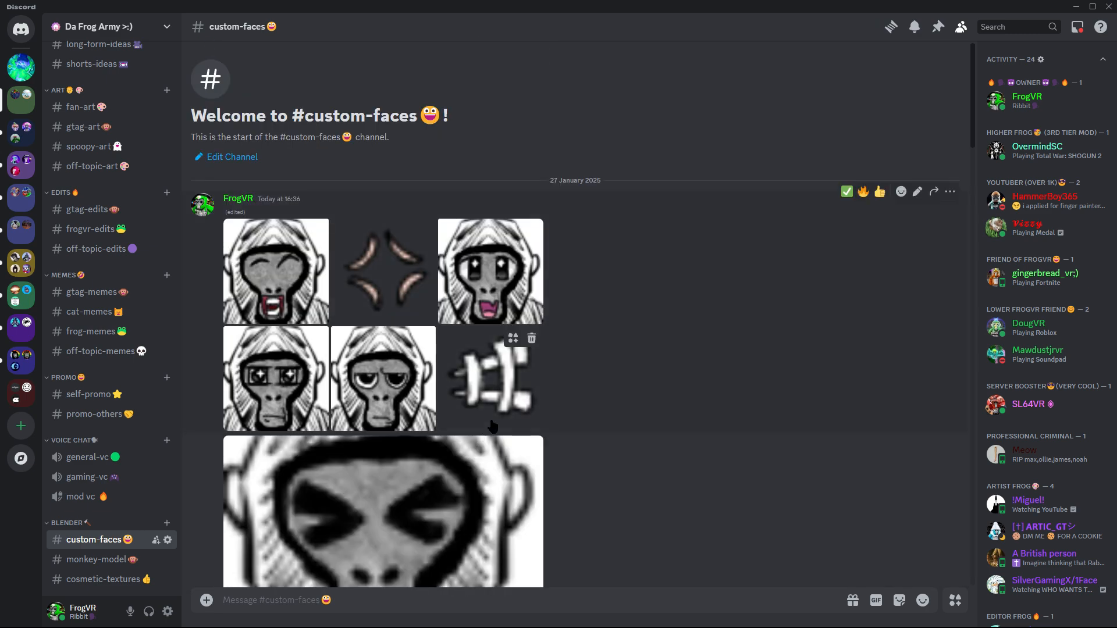
scroll(375, 368, "down", 3)
left_click(377, 361)
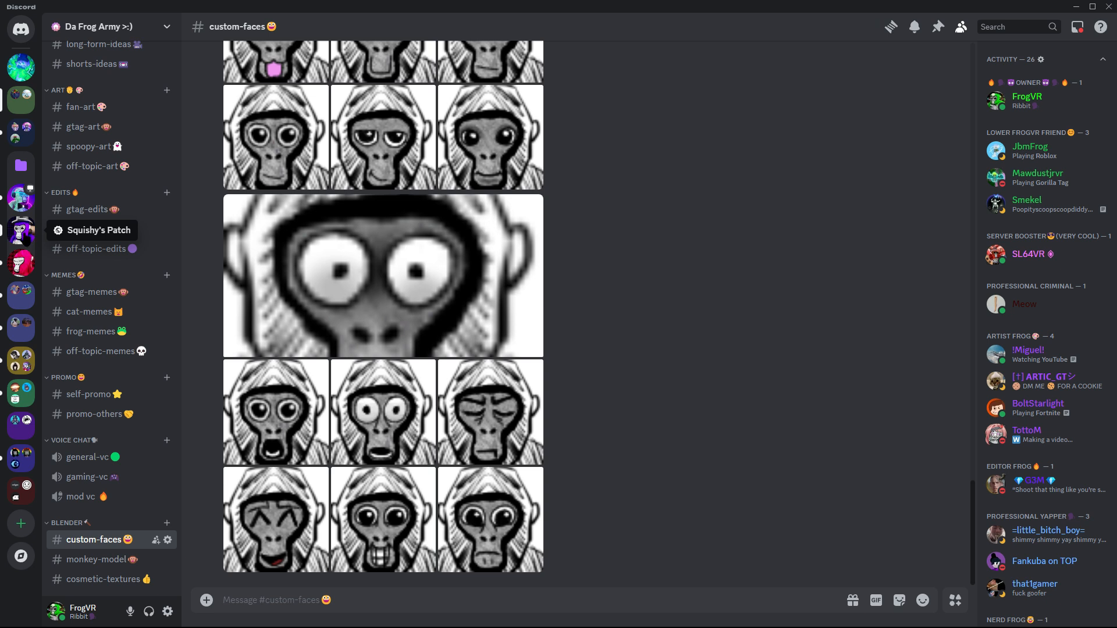
Step: Open the missing cosmetics Google Drive folder linked in Squishy's Patch all-cosmetics channel and download its Hat&Face and Holdables folders
left_click(21, 231)
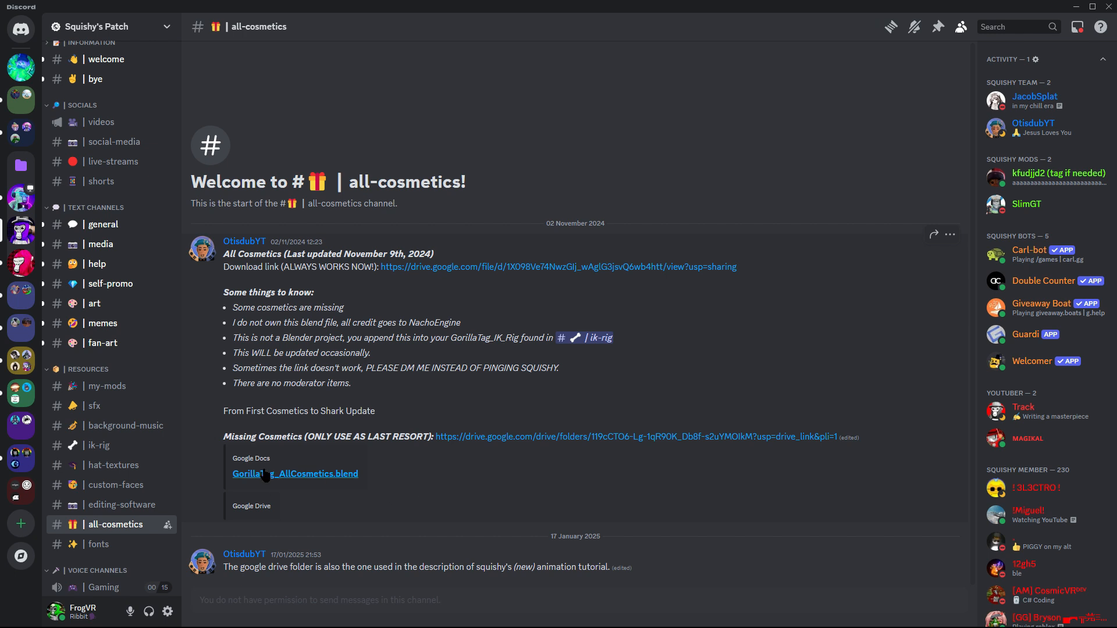
left_click(551, 437)
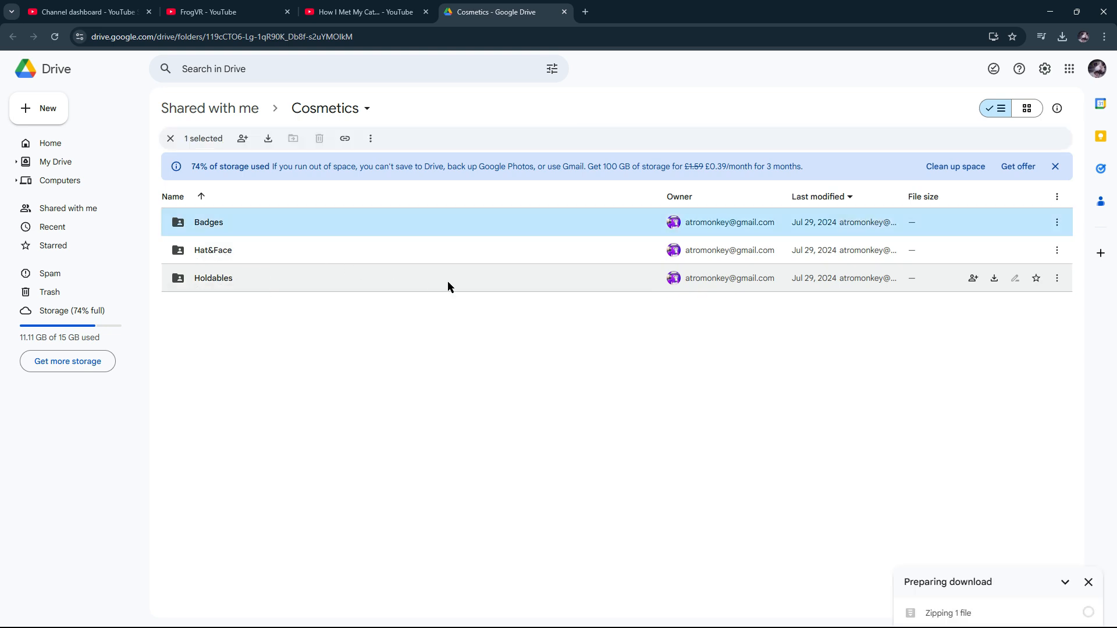
left_click(220, 250)
left_click(221, 278)
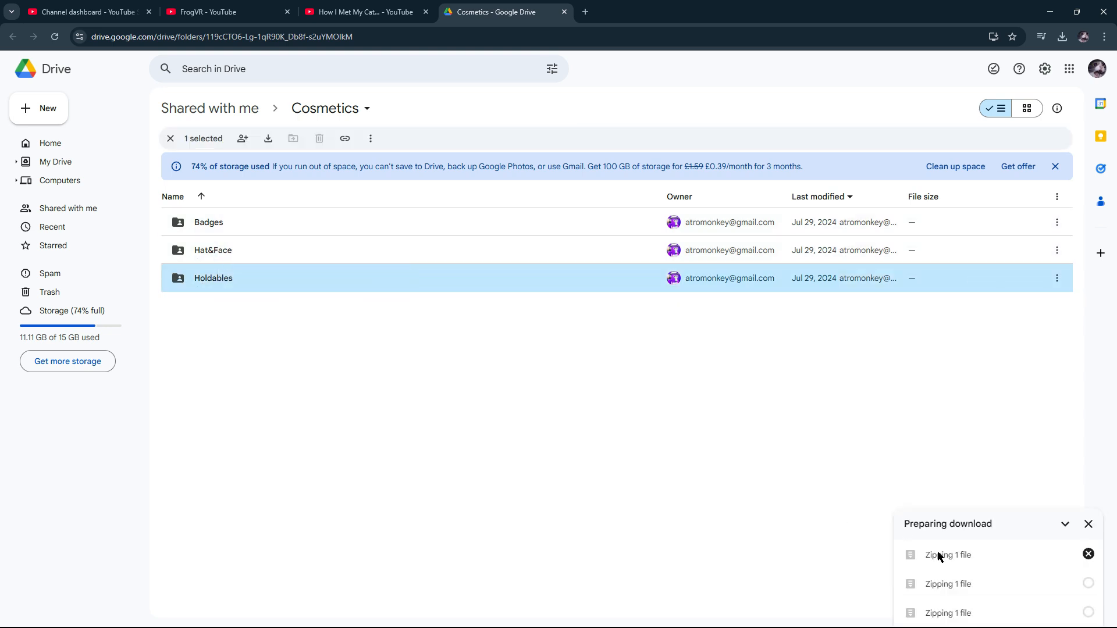
Step: Put the downloaded Badges zip on the desktop and extract it there
key("super+Down")
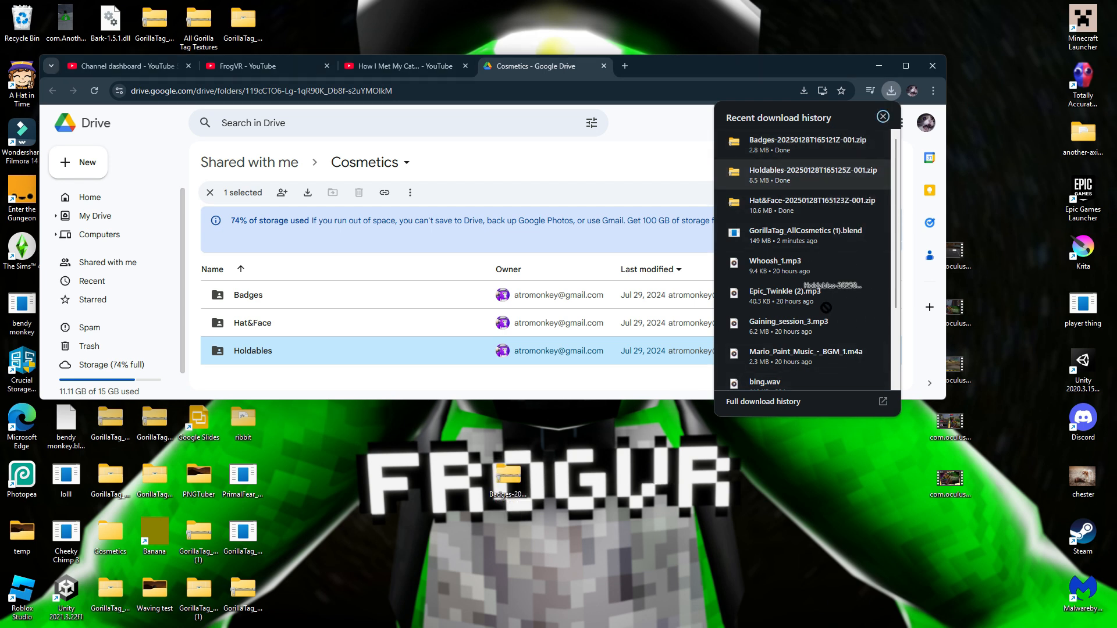
right_click(494, 484)
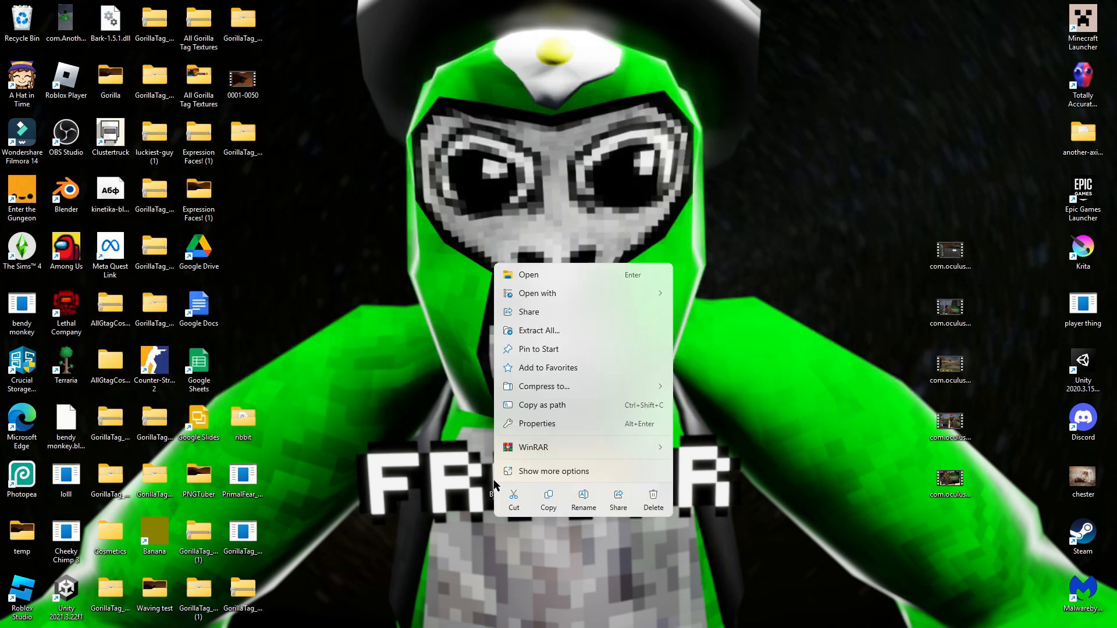
left_click(553, 331)
left_click(663, 432)
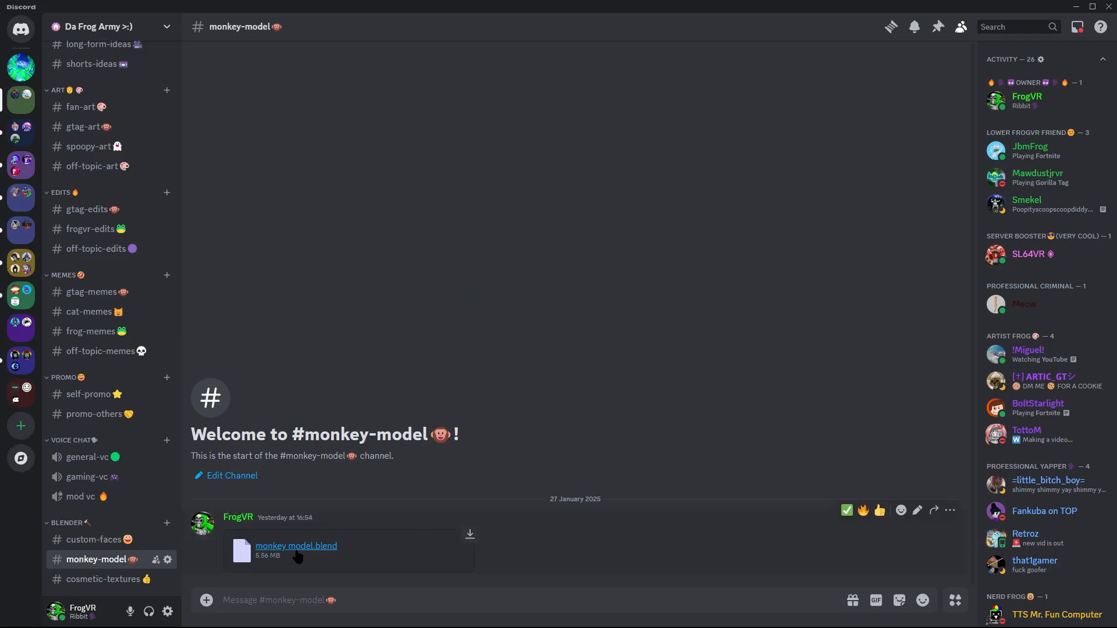
Step: Open the cosmetic-textures channel in Discord and examine its texture sheets, viewing individual images enlarged
key("alt+Down")
scroll(512, 317, "up", 3)
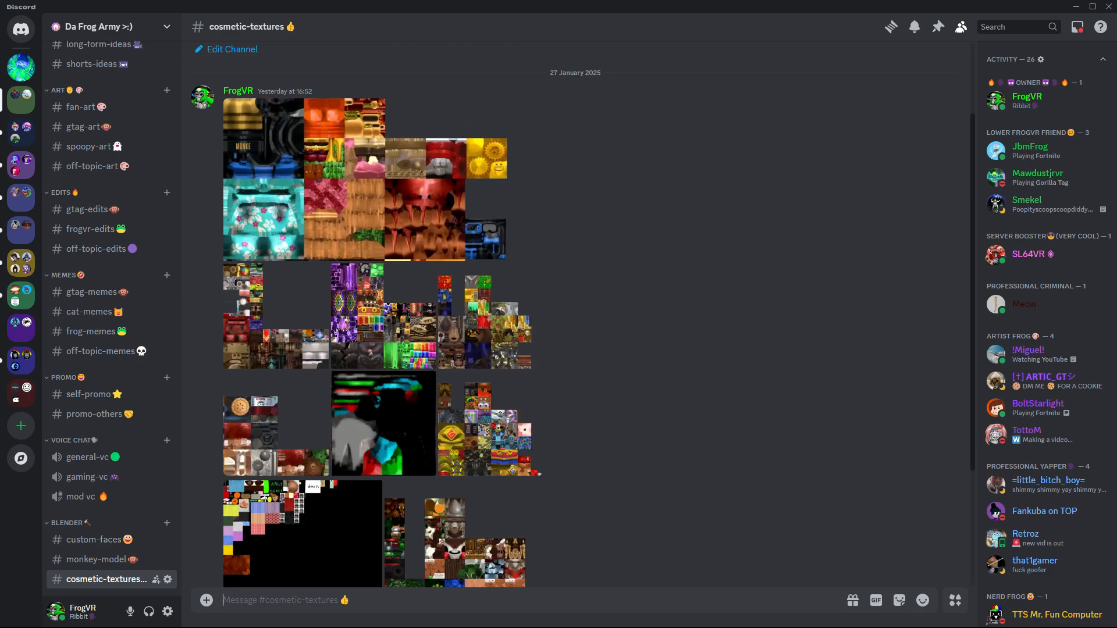
scroll(291, 349, "down", 3)
left_click(302, 384)
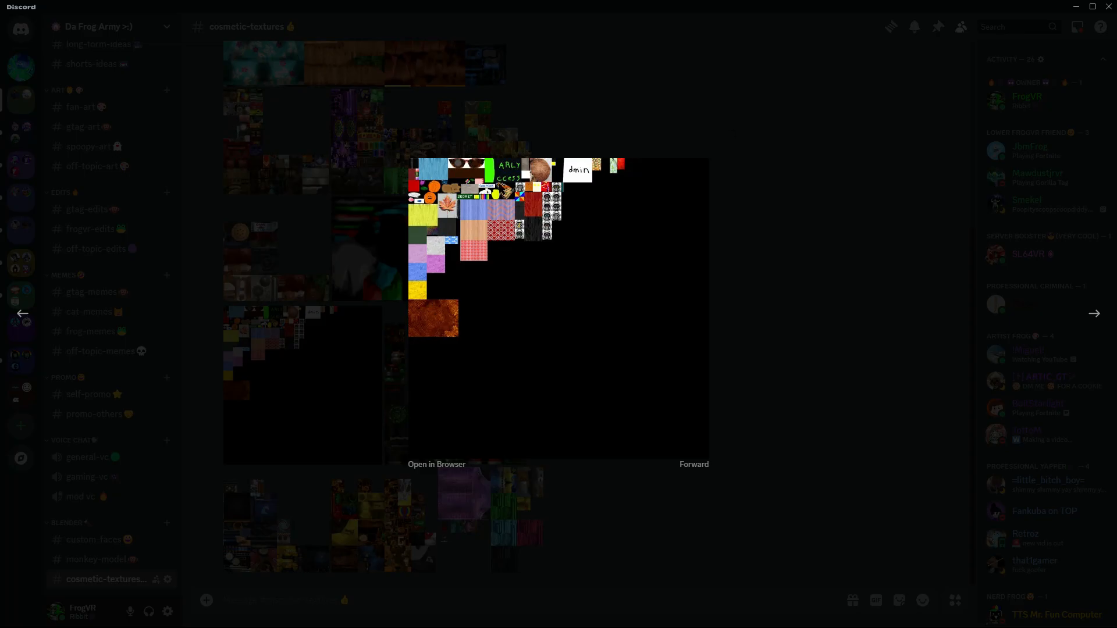
key("Left")
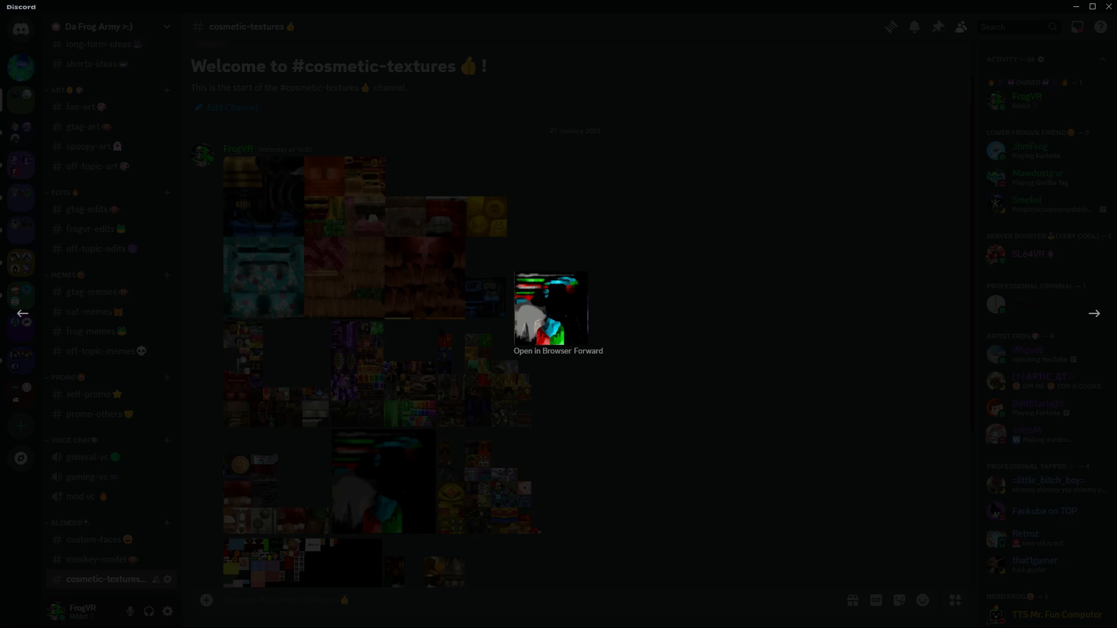
scroll(785, 543, "down", 3)
scroll(805, 440, "down", 1)
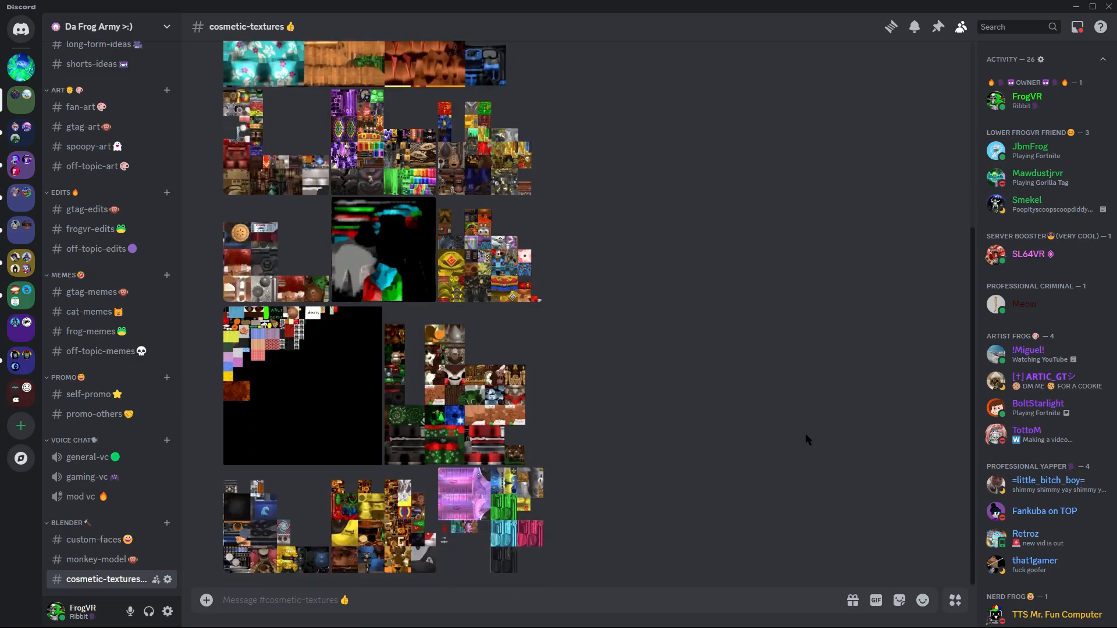
Step: Find the July 2024 Metropolis post in the NachoEngine server's map-assets channel and download GorillaTag_Metropolis.zip
left_click(21, 198)
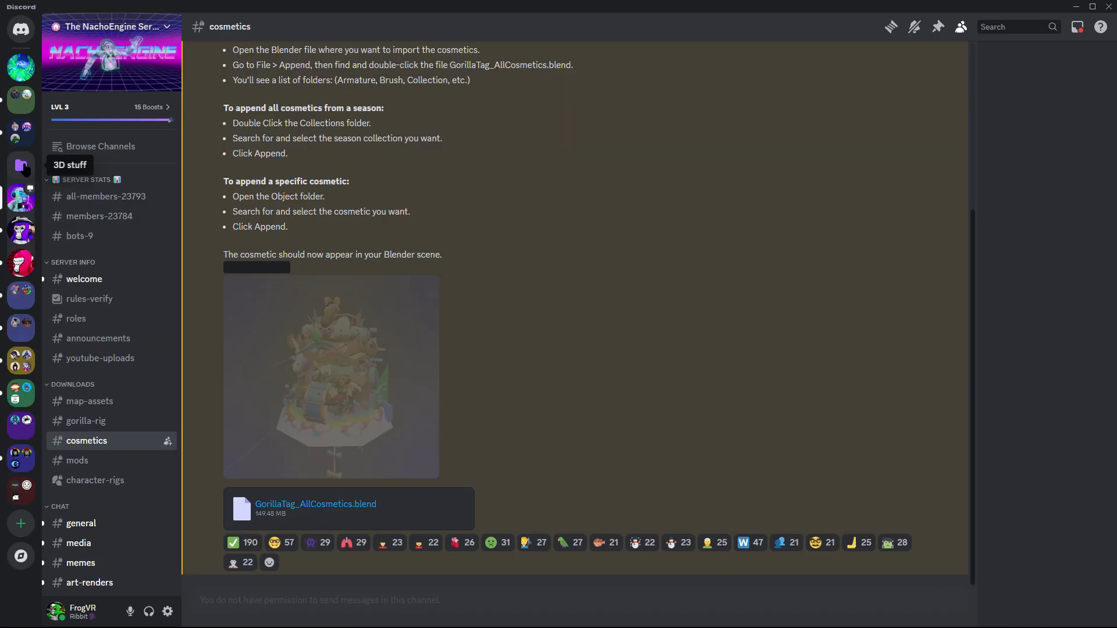
left_click(56, 402)
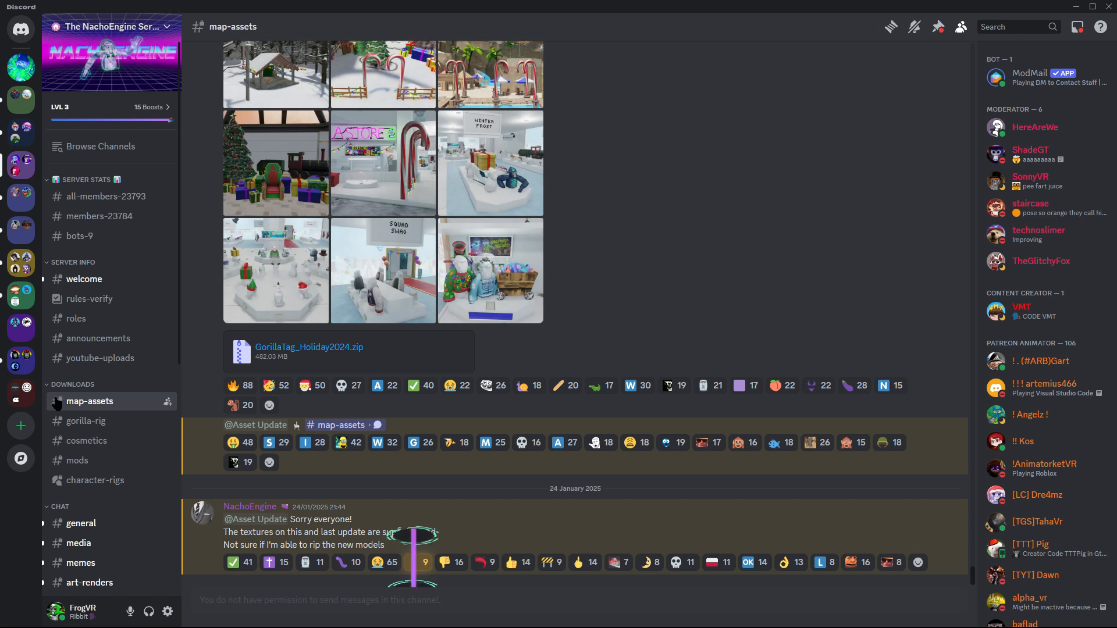
scroll(343, 219, "up", 2)
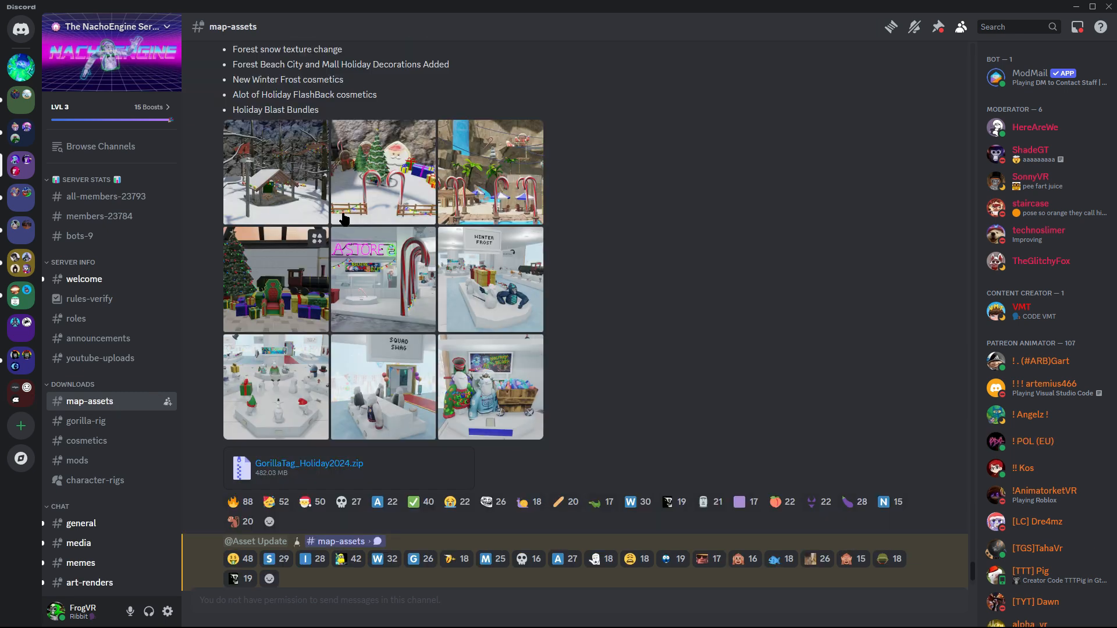
scroll(344, 218, "up", 10)
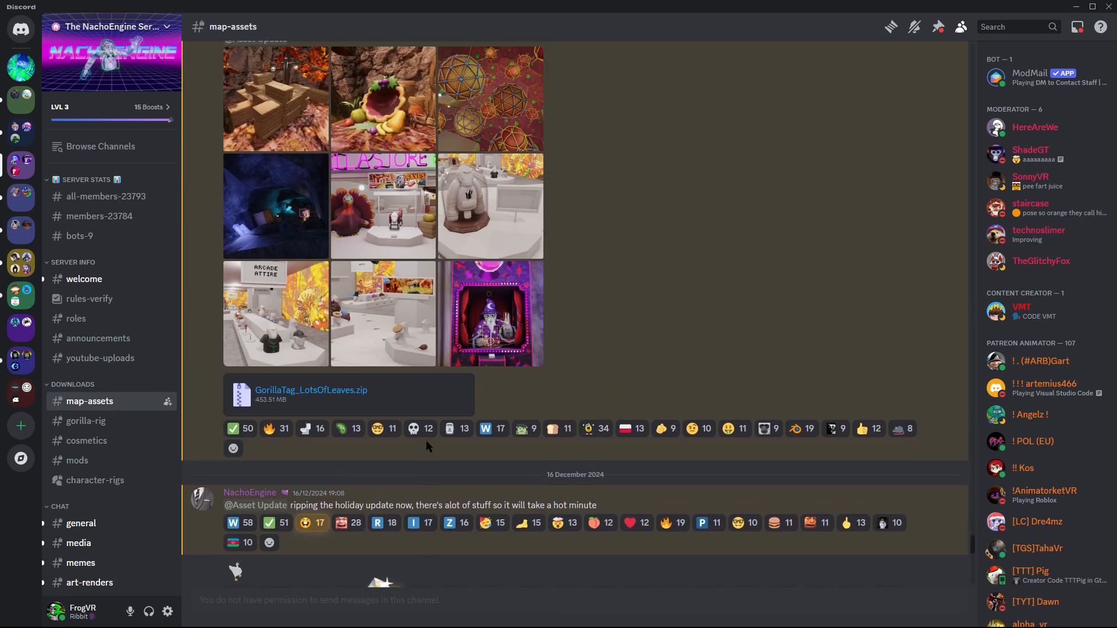
scroll(428, 446, "up", 10)
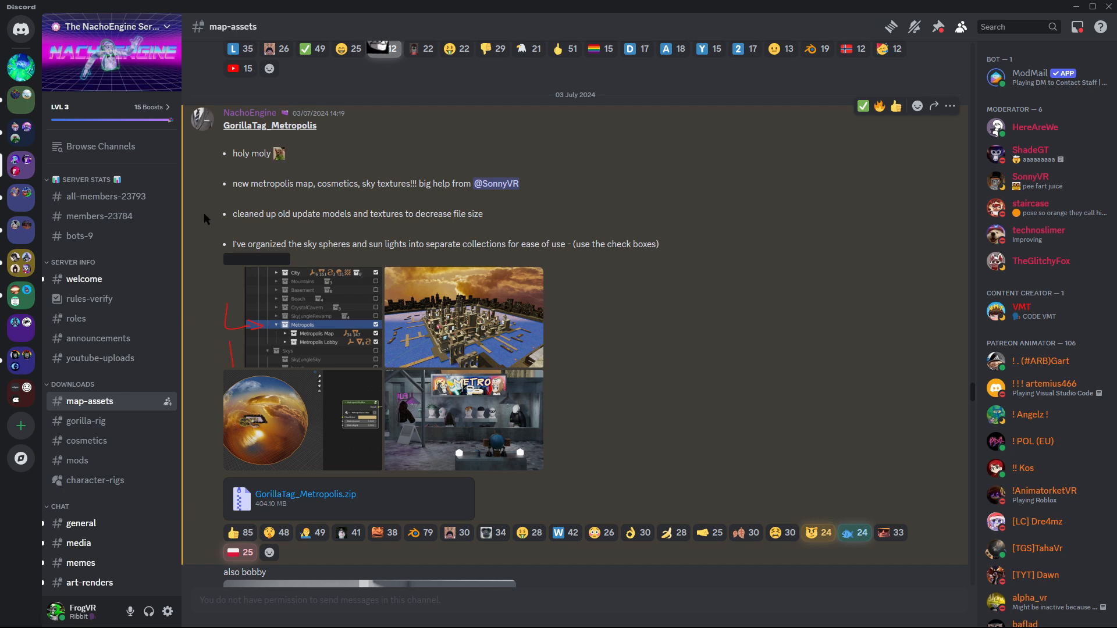
scroll(559, 442, "down", 2)
left_click(464, 383)
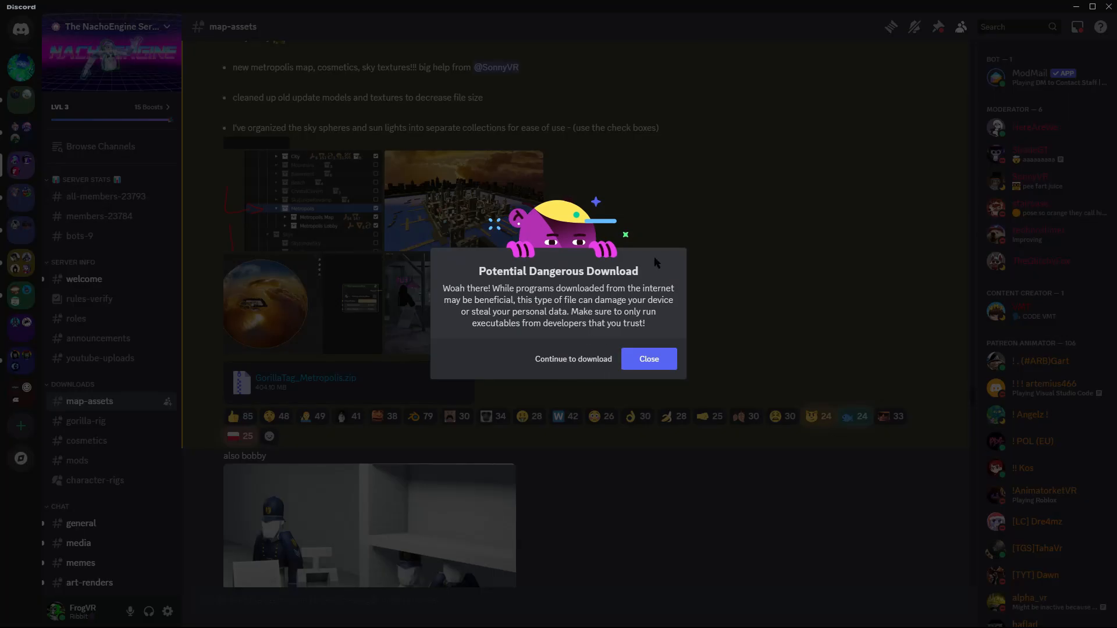
left_click(574, 359)
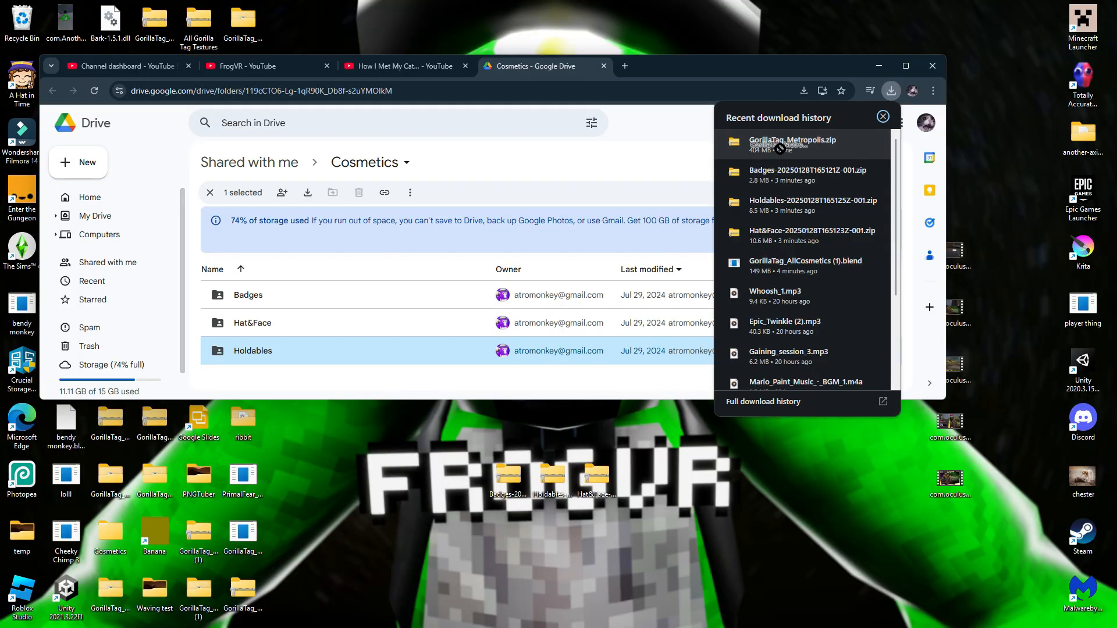
Step: Place the downloaded GorillaTag_Metropolis.zip on the desktop and extract it to a GorillaTag_Metropolis folder there
left_click_drag(971, 409, 647, 483)
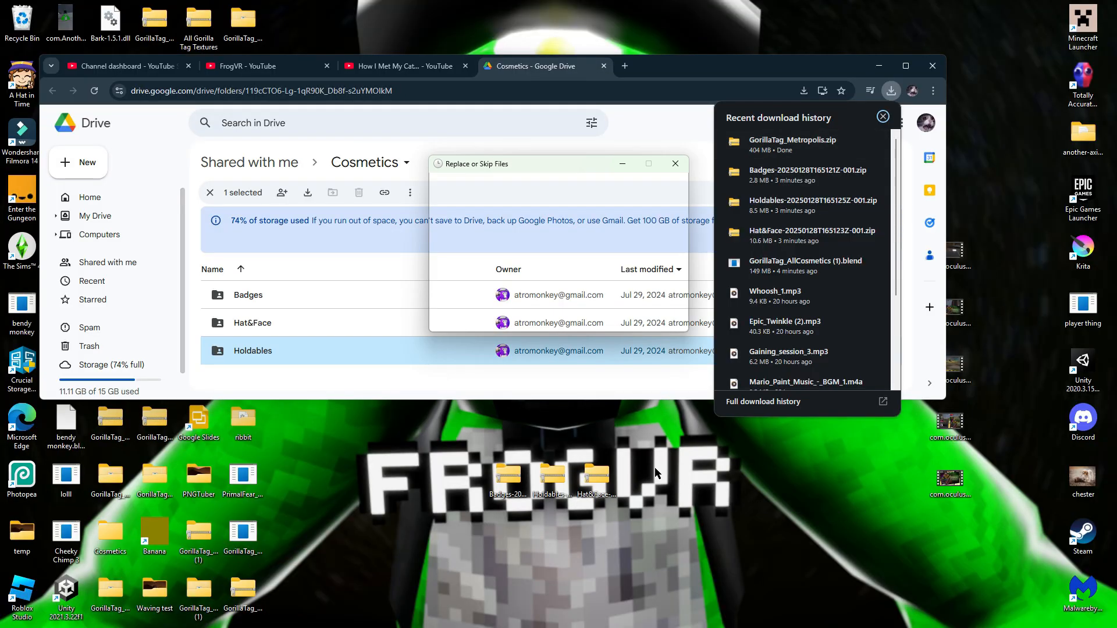
right_click(647, 483)
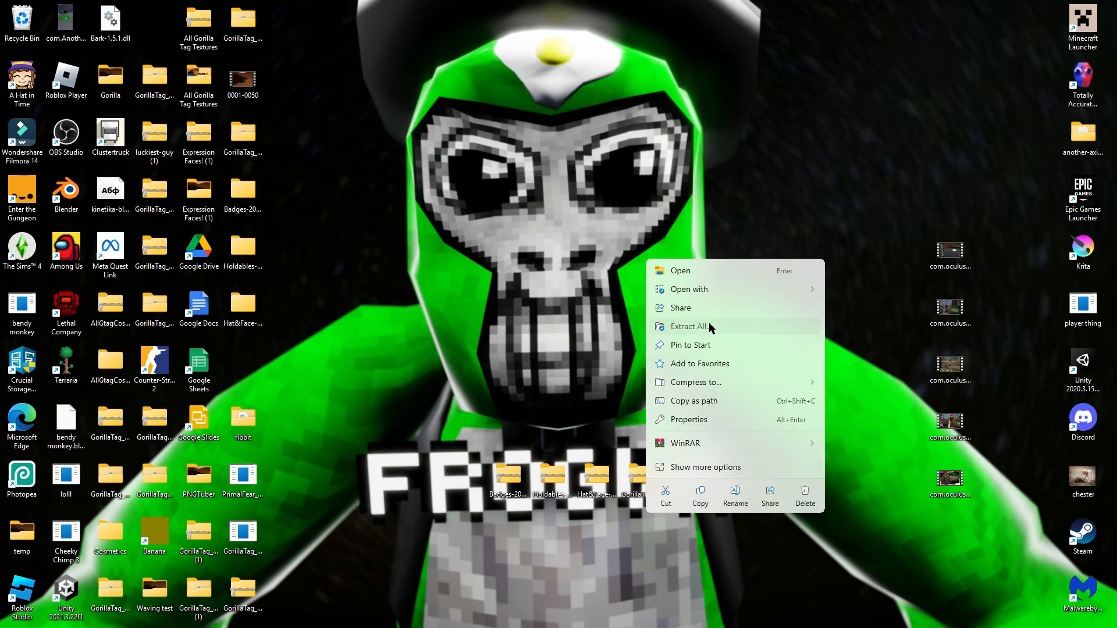
left_click(707, 326)
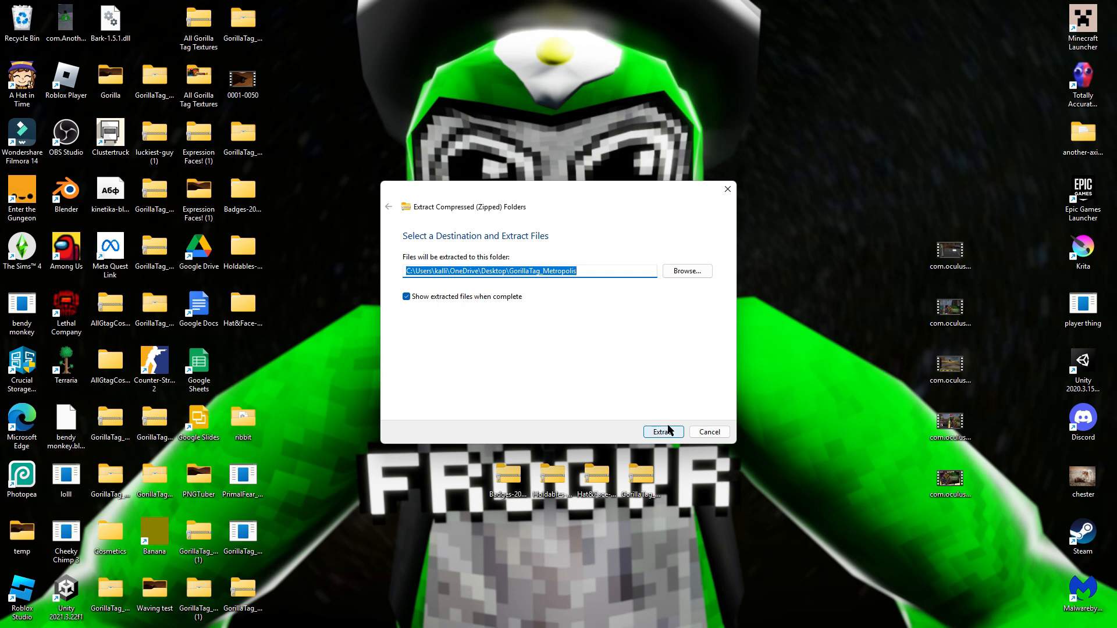
left_click(661, 431)
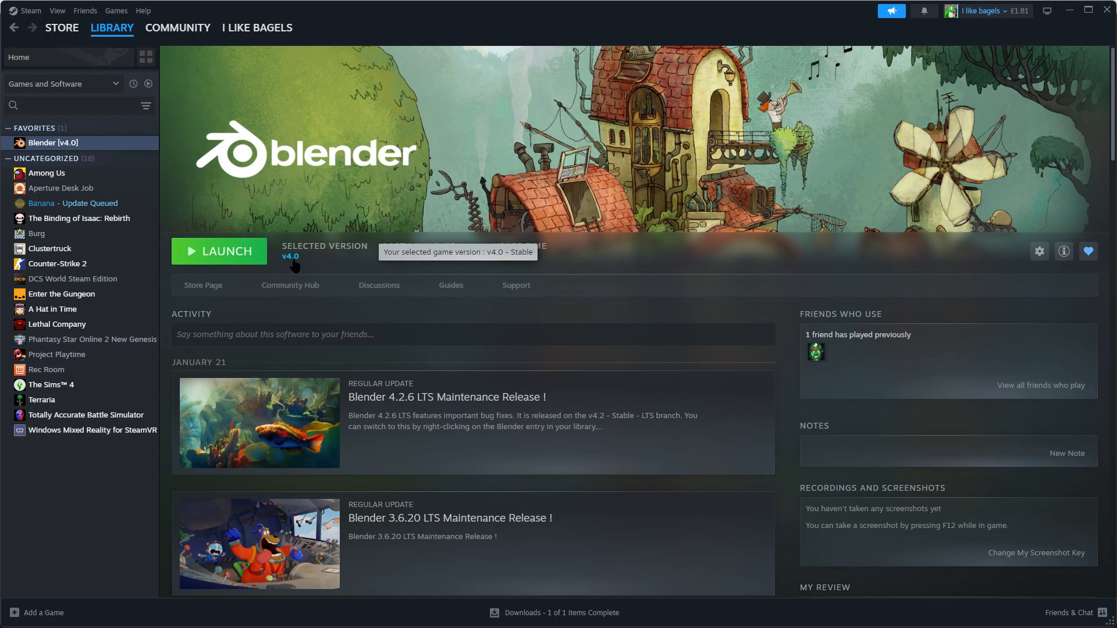
Step: Open the beta participation version choices in Blender's properties in the Steam library
left_click(1040, 253)
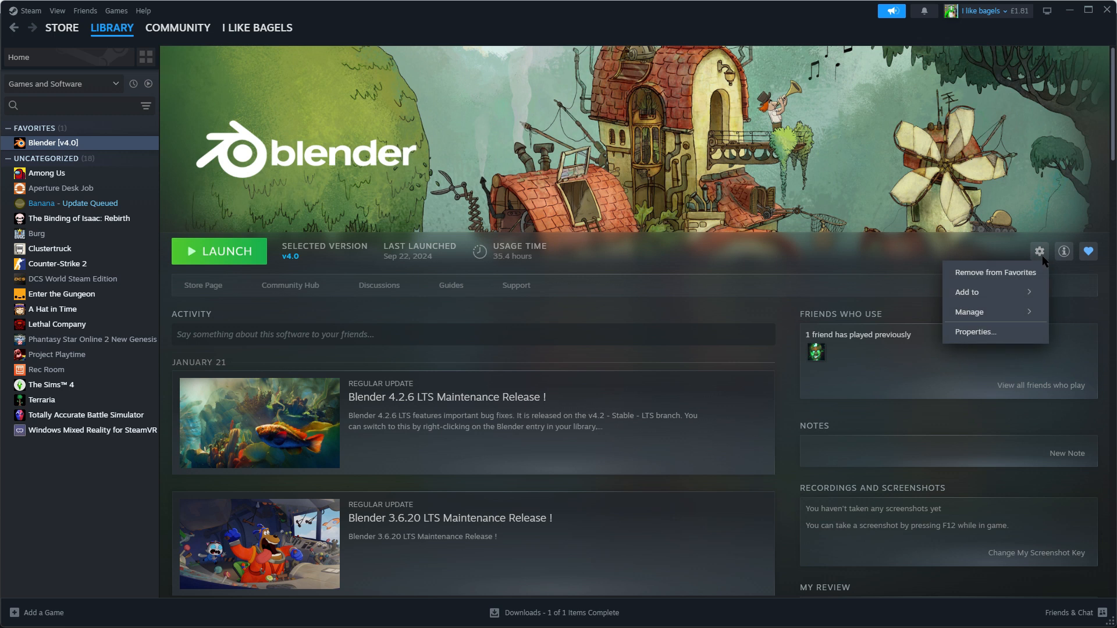
left_click(975, 331)
left_click(366, 258)
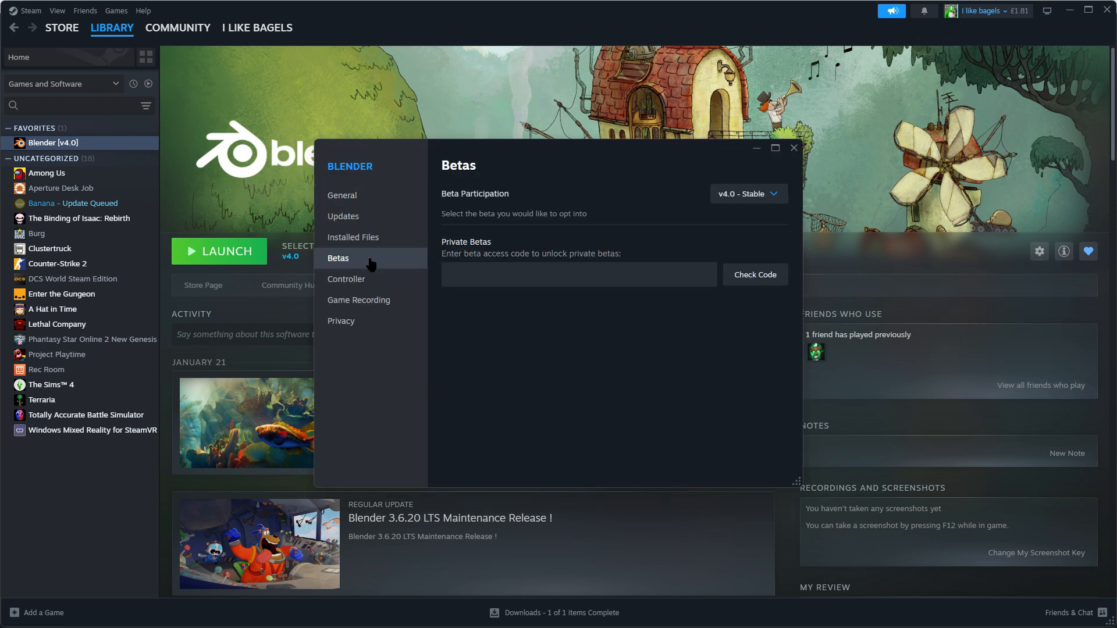
left_click(760, 198)
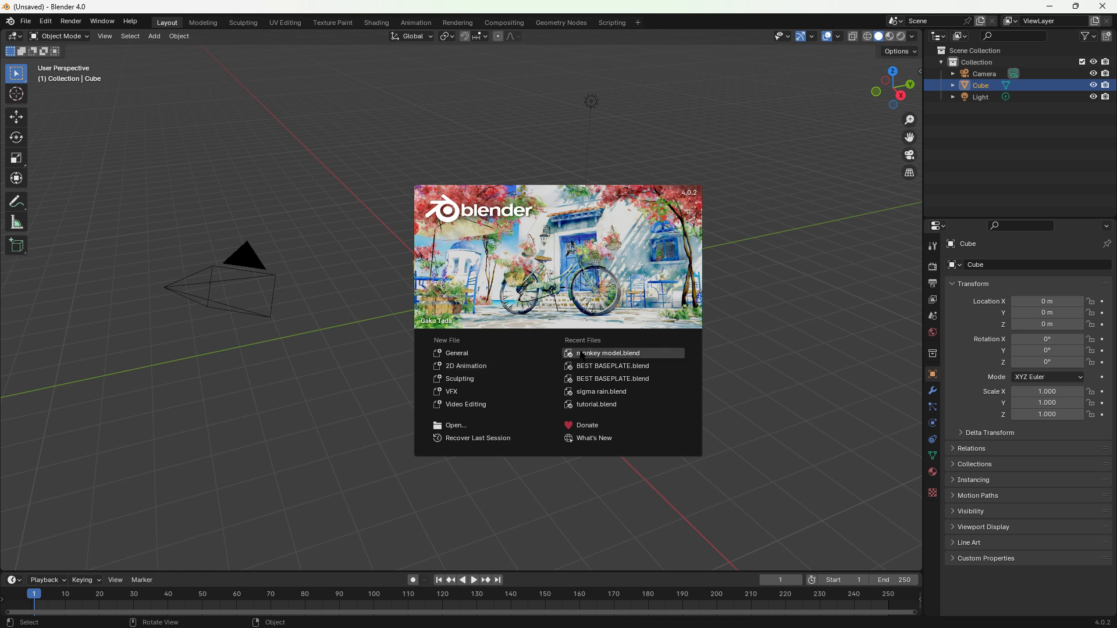
Step: Open the recent file monkey model.blend in Blender and select the purple gorilla's body
left_click(582, 354)
mouse_move(803, 87)
left_mouse_down()
mouse_move(848, 87)
mouse_move(810, 89)
left_mouse_up()
scroll(395, 236, "up", 4)
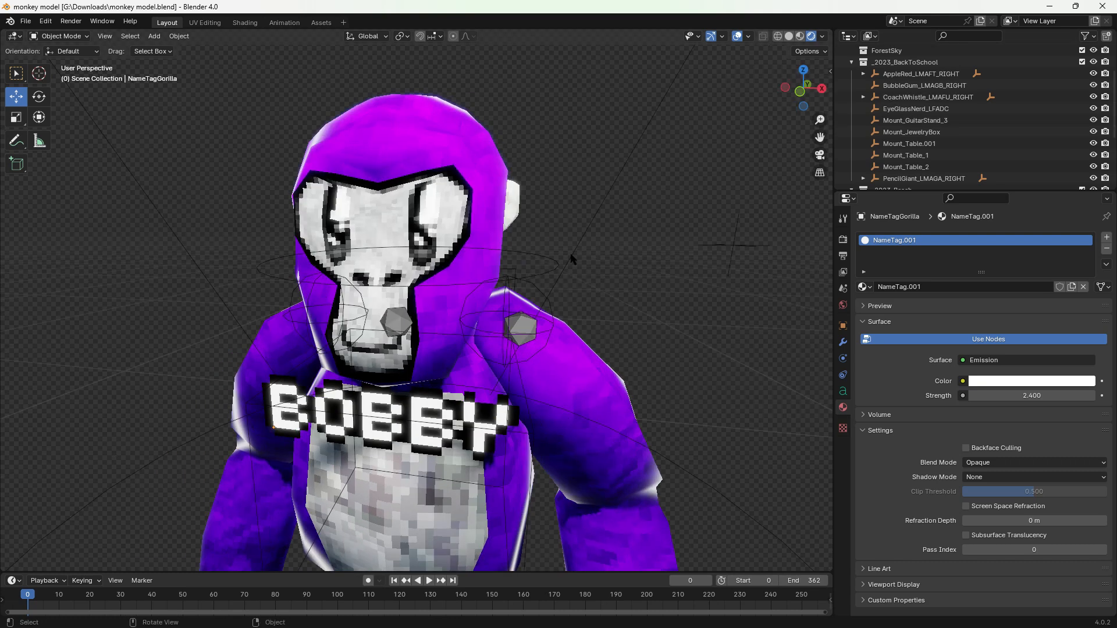
scroll(570, 259, "down", 4)
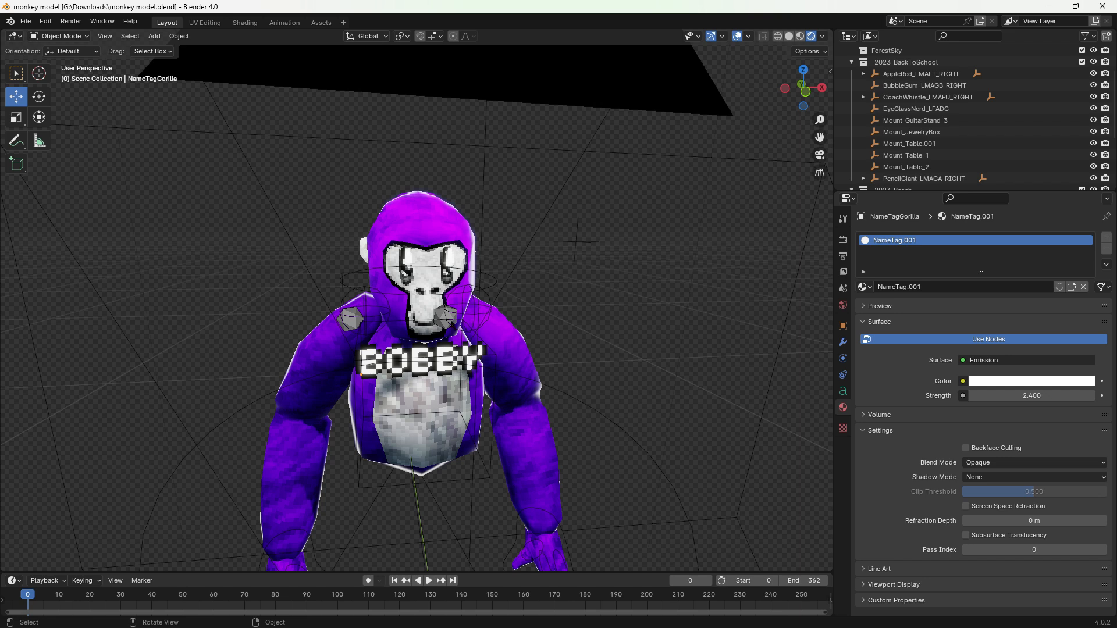
middle_click_drag(463, 316, 466, 303)
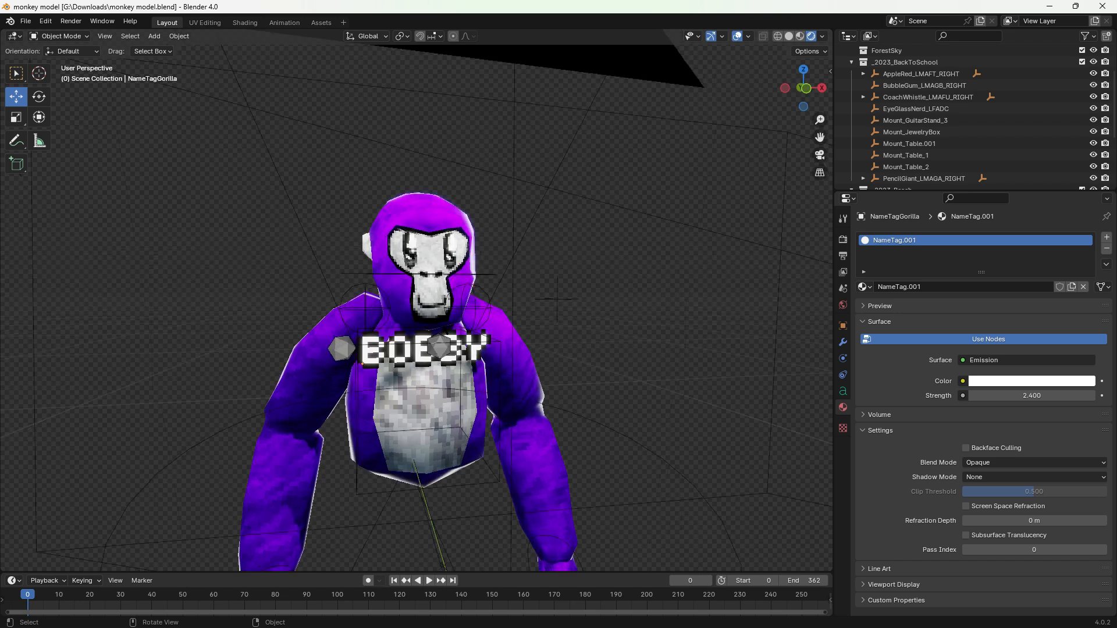
left_click_drag(786, 97, 804, 80)
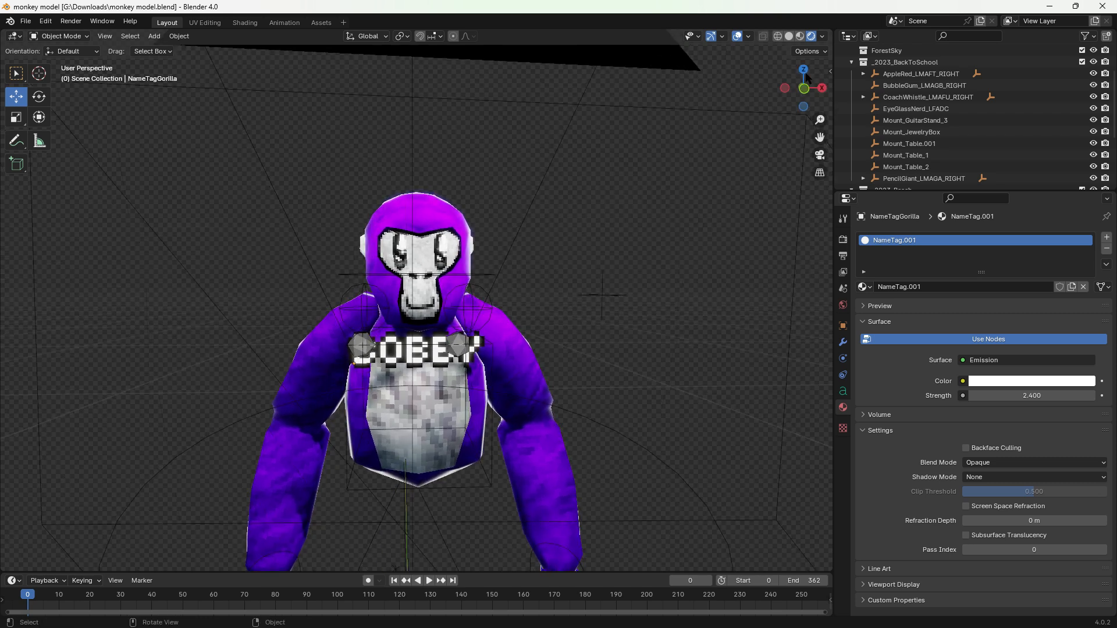
middle_click_drag(412, 256, 494, 221)
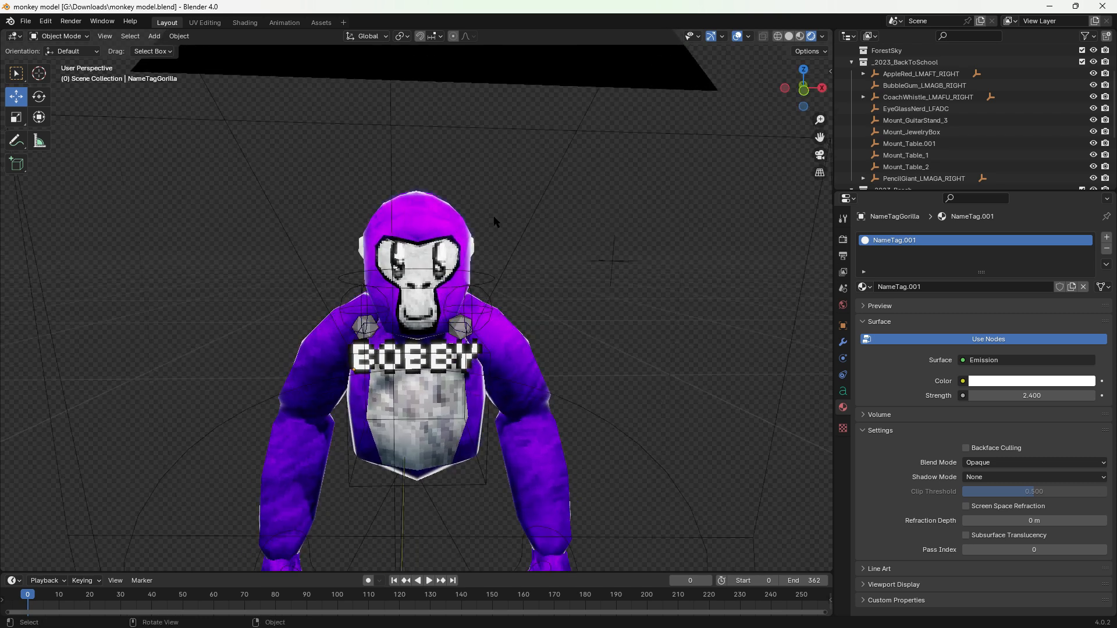
left_click(420, 227)
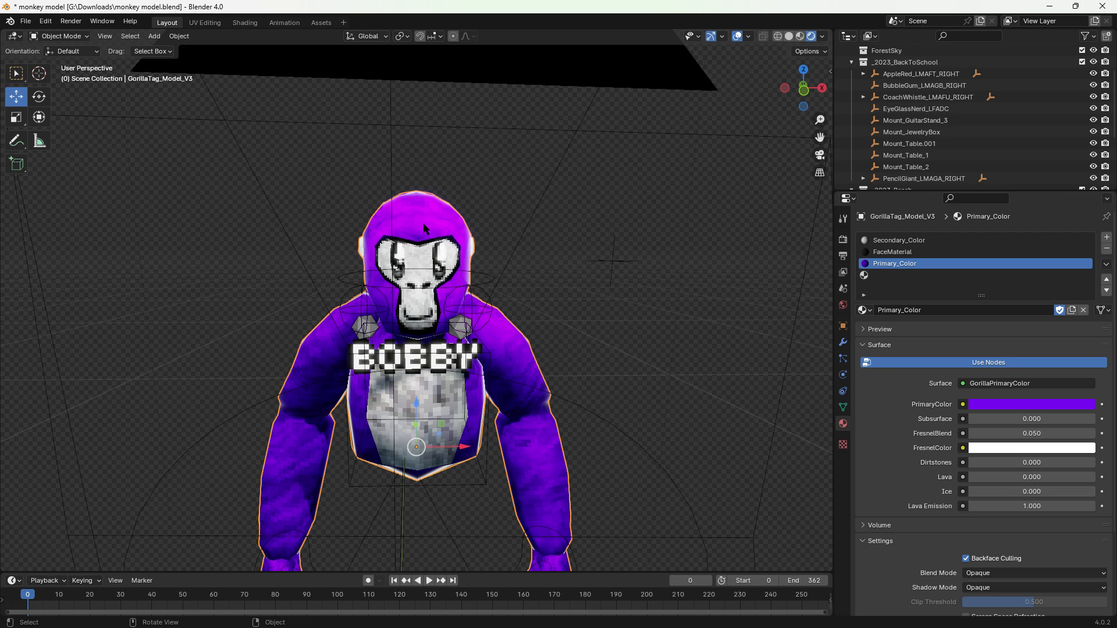
Step: Change the gorilla's Primary_Color material from purple to bright blue
left_click(1059, 407)
left_click_drag(1059, 352, 1033, 353)
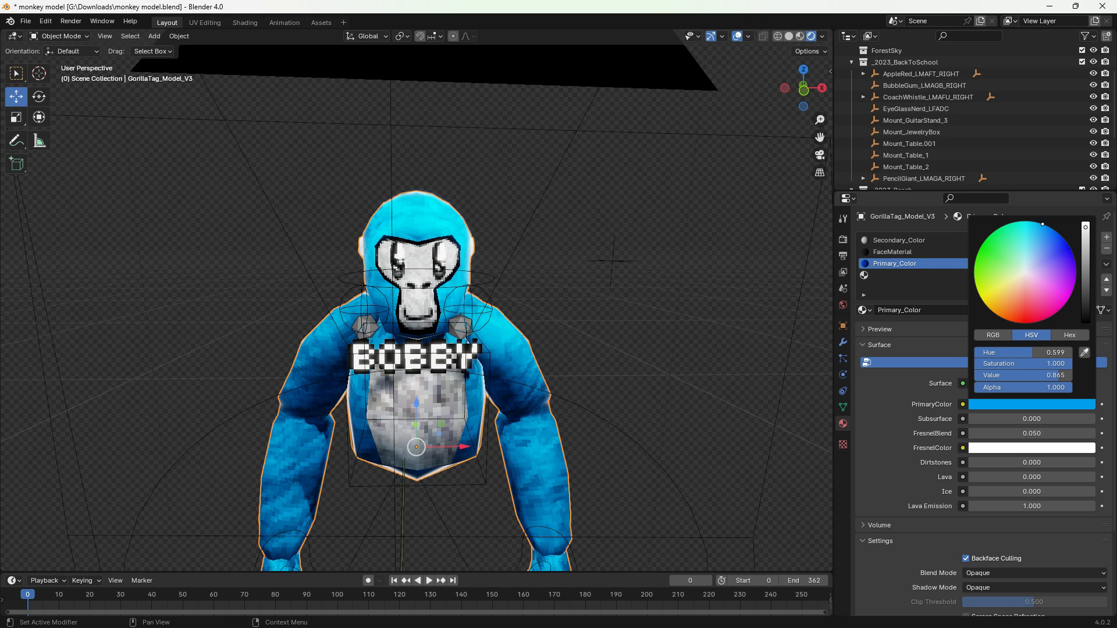
Step: Replace the text of the gorilla's chest name tag with SUBTOFROGVR
left_click(421, 370)
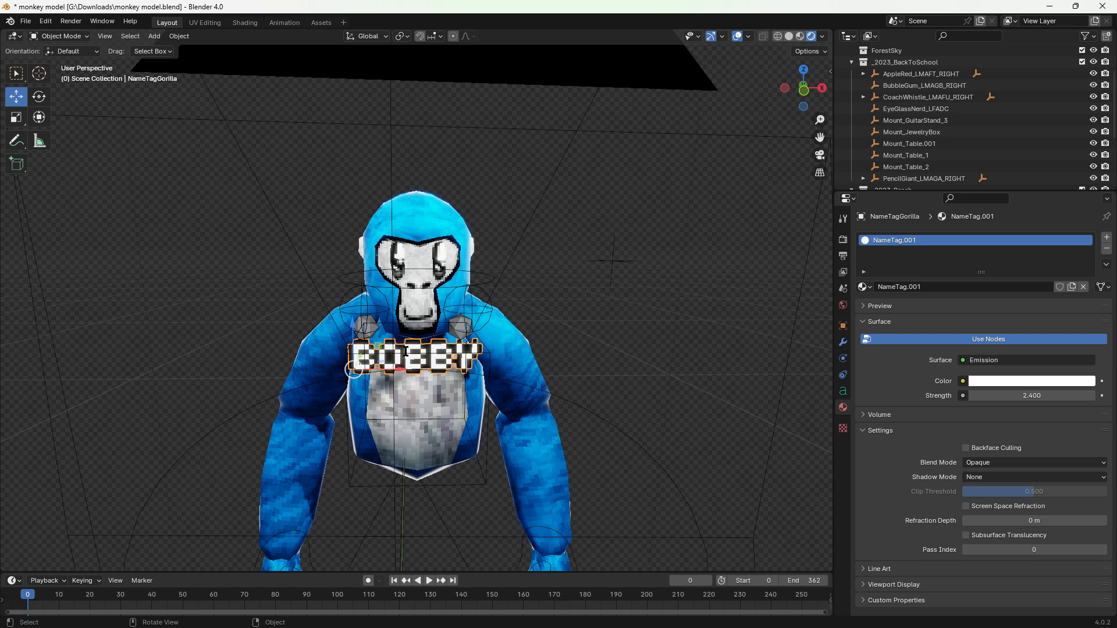
key("Tab")
key("BackSpace")
key("BackSpace")
key("BackSpace")
key("BackSpace")
key("BackSpace")
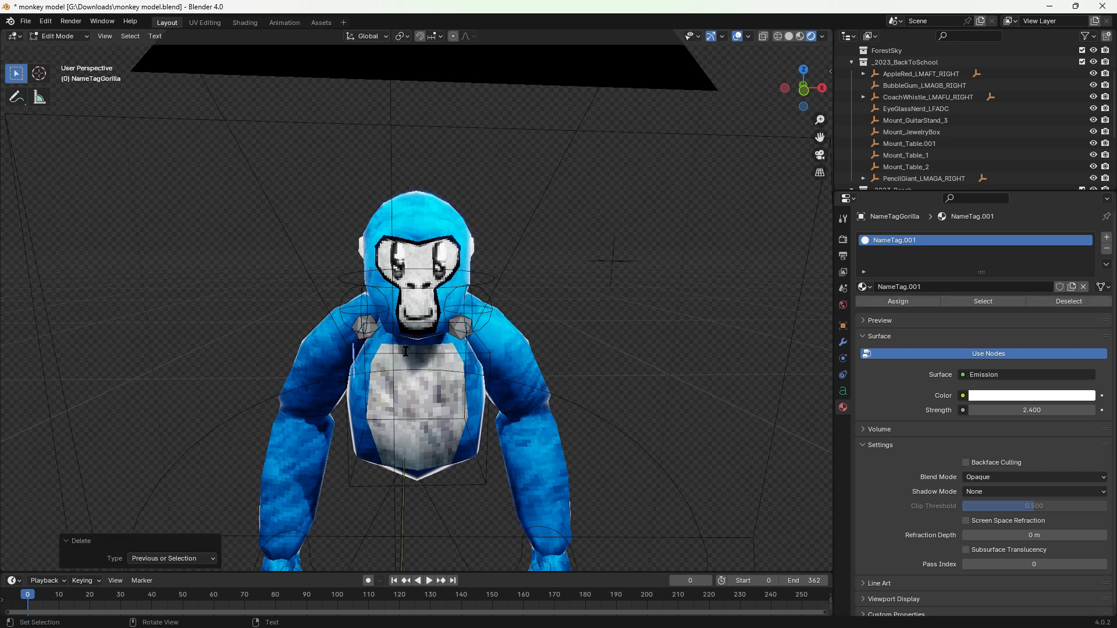
key("shift")
type("SUBTOFR")
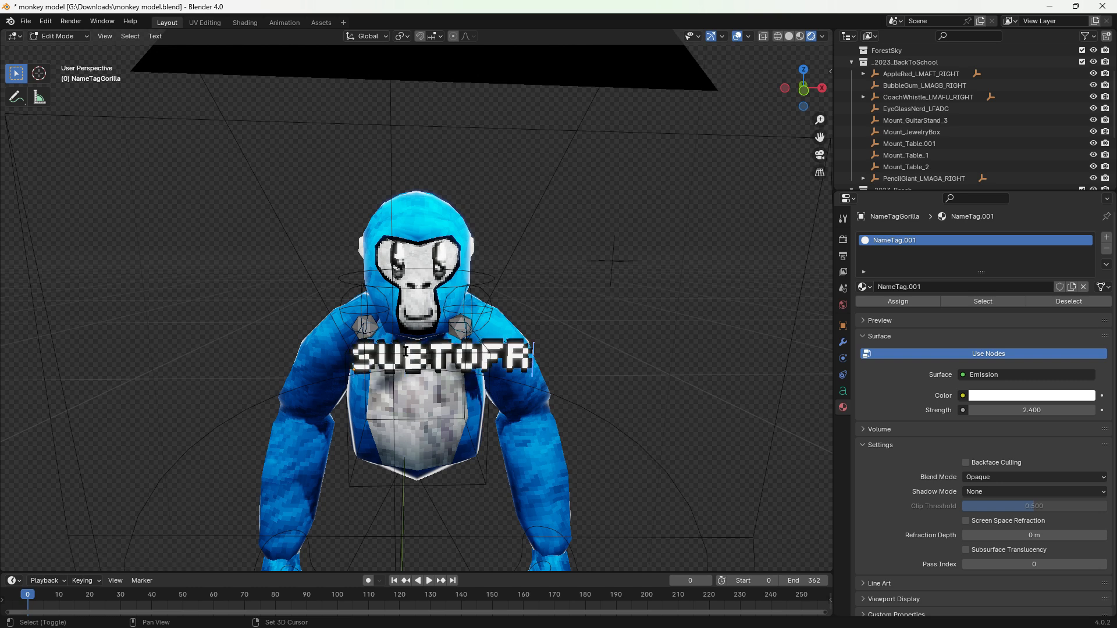
type("OGVR")
key("Tab")
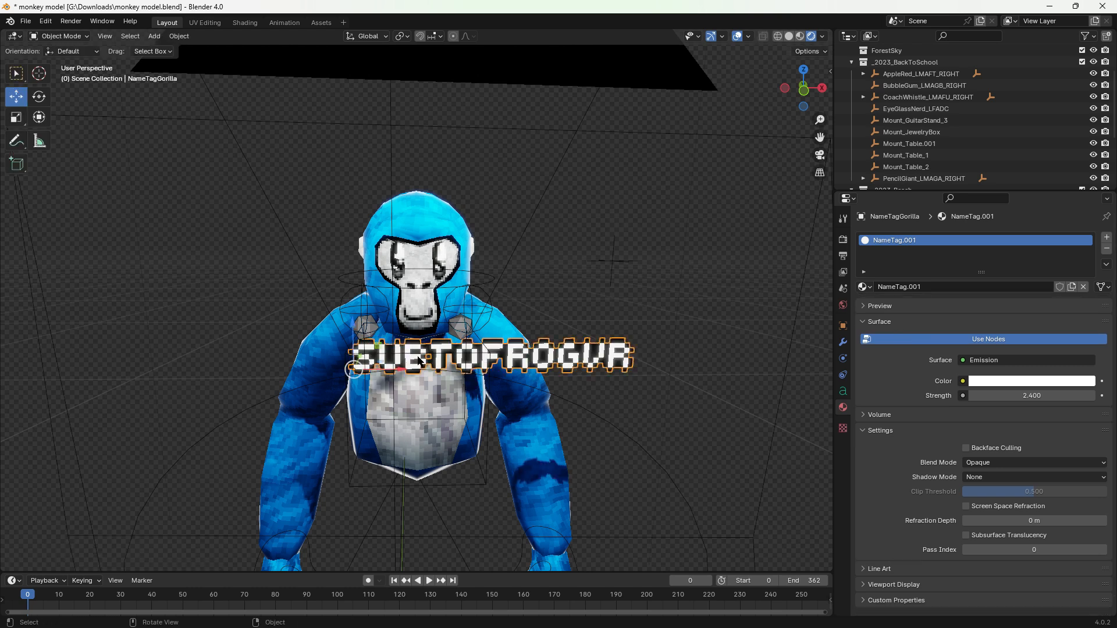
Step: Scale the SUBTOFROGVR name tag down to just over half its size so it fits across the gorilla's chest
key("s")
left_click(431, 364)
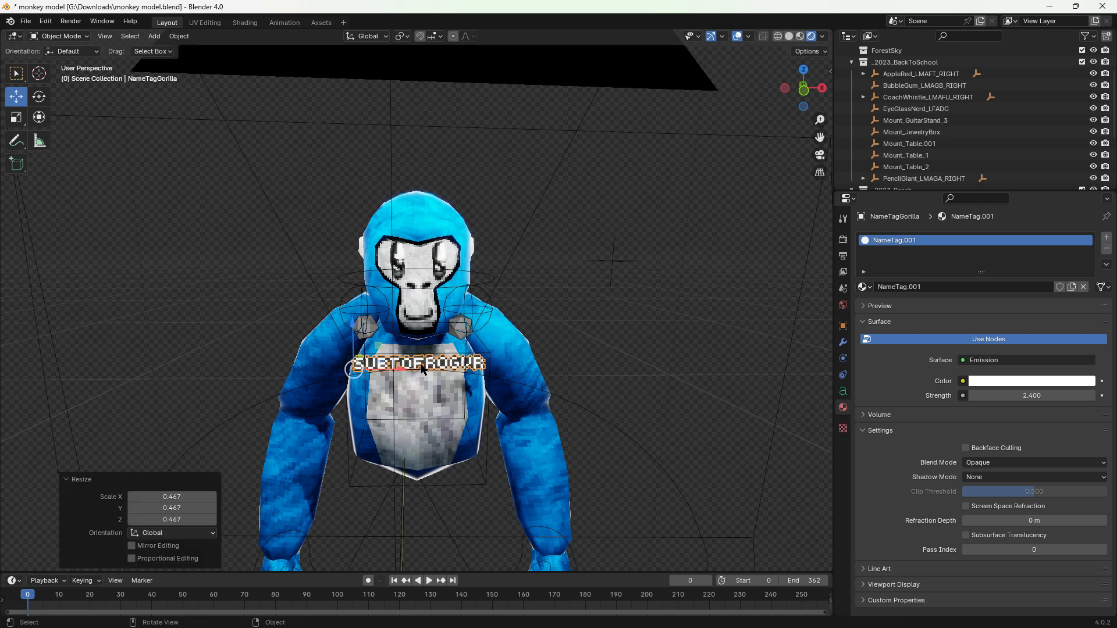
key("s")
left_click(431, 362)
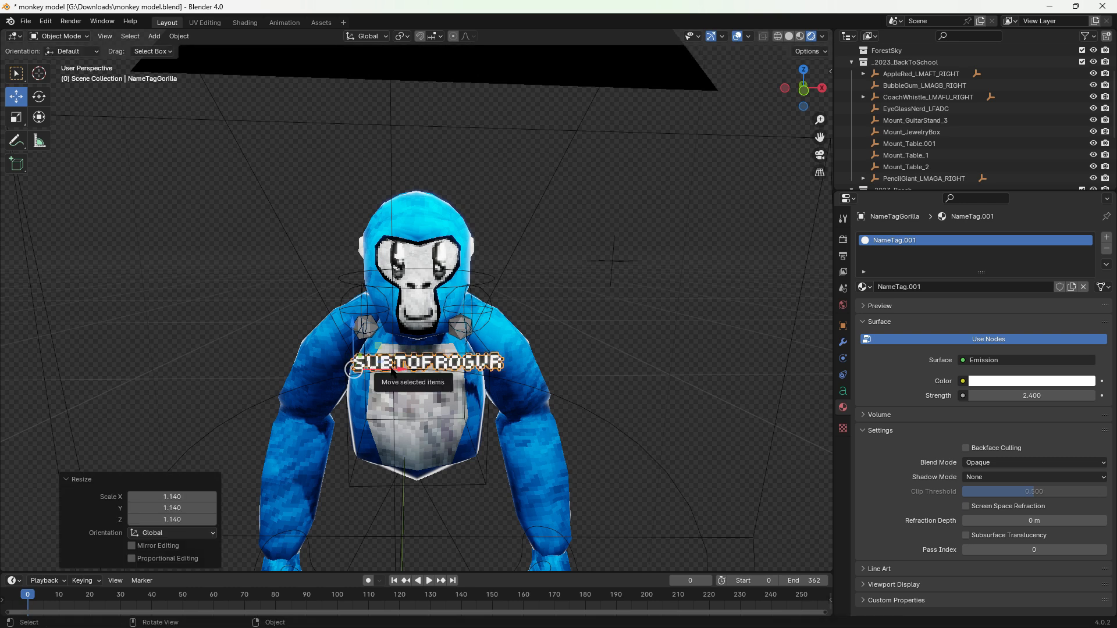
key("s")
left_click(432, 355)
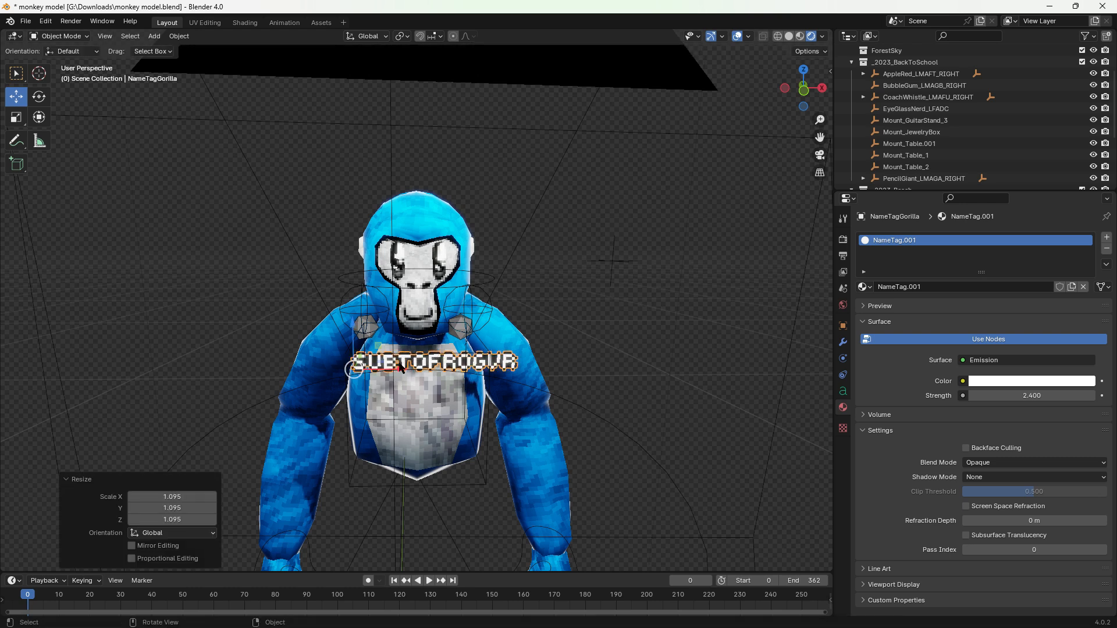
Step: Try out the Lava effect on the gorilla's Primary_Color material
left_click(408, 388)
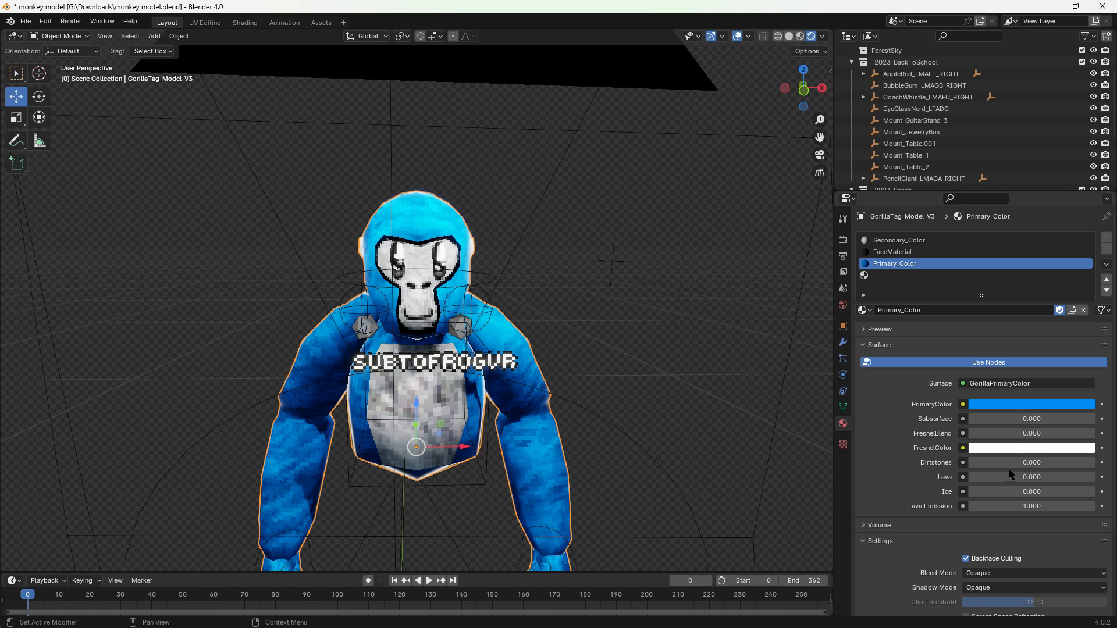
left_click_drag(1001, 478, 969, 462)
Step: Try lowering the power of the area light Area.001 to about 14.6 W and undo the change
left_click(399, 428)
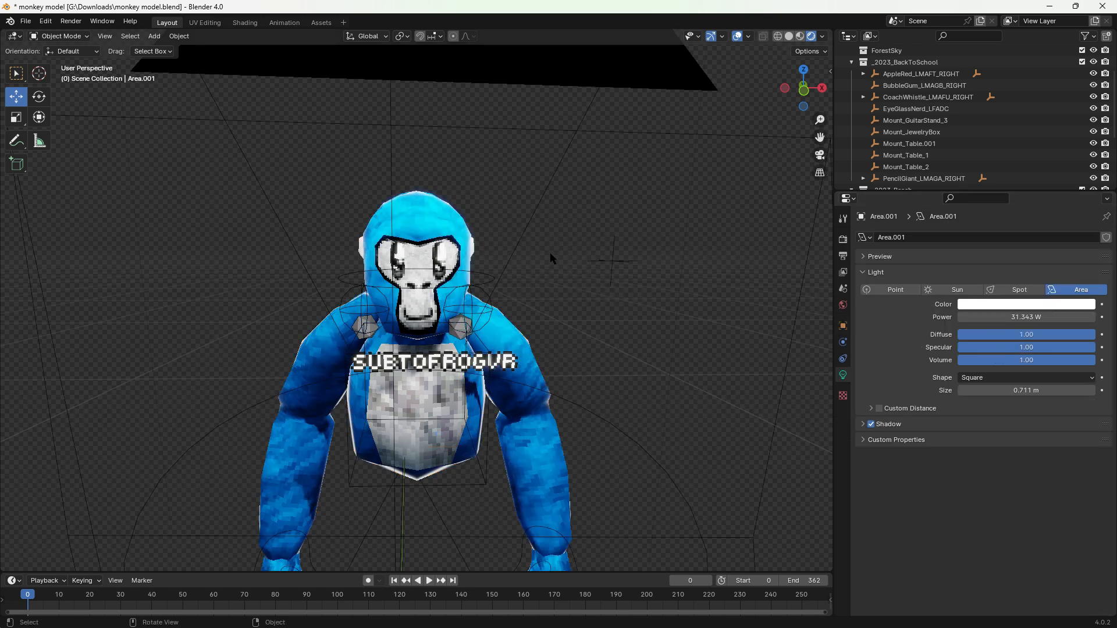
left_click_drag(803, 88, 823, 77)
scroll(640, 134, "down", 4)
left_click(505, 168)
mouse_move(1054, 317)
left_mouse_down()
mouse_move(989, 317)
mouse_move(1034, 318)
left_mouse_up()
left_click_drag(1034, 317, 1050, 317)
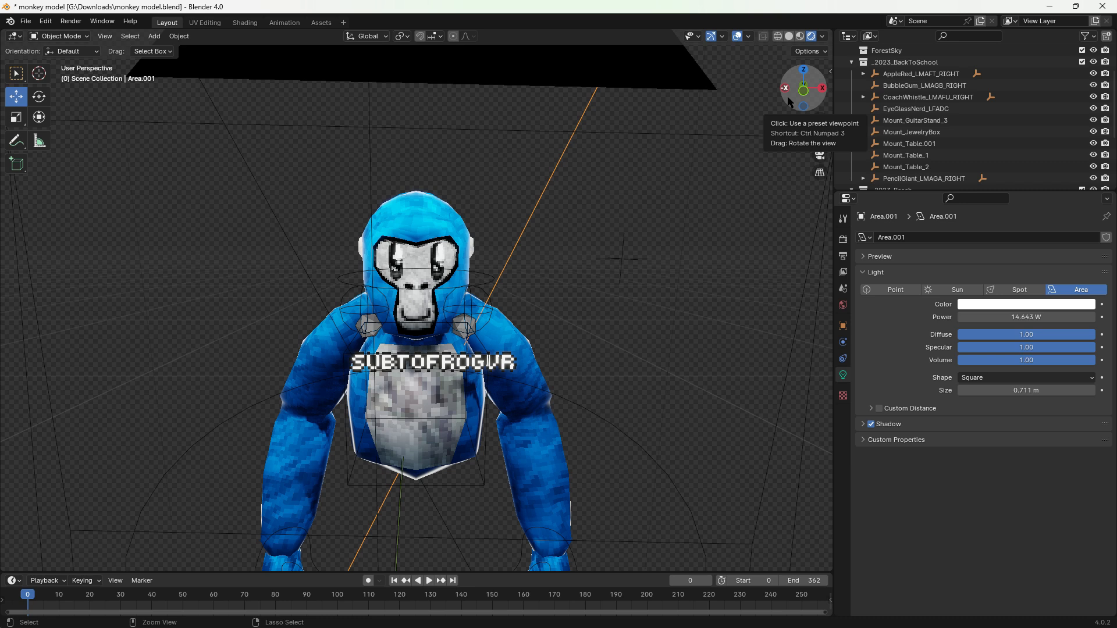
key("ctrl+z")
Step: Try a tinted color for the area light and a world background strength of 291.5, and undo the strength change
left_click(1002, 307)
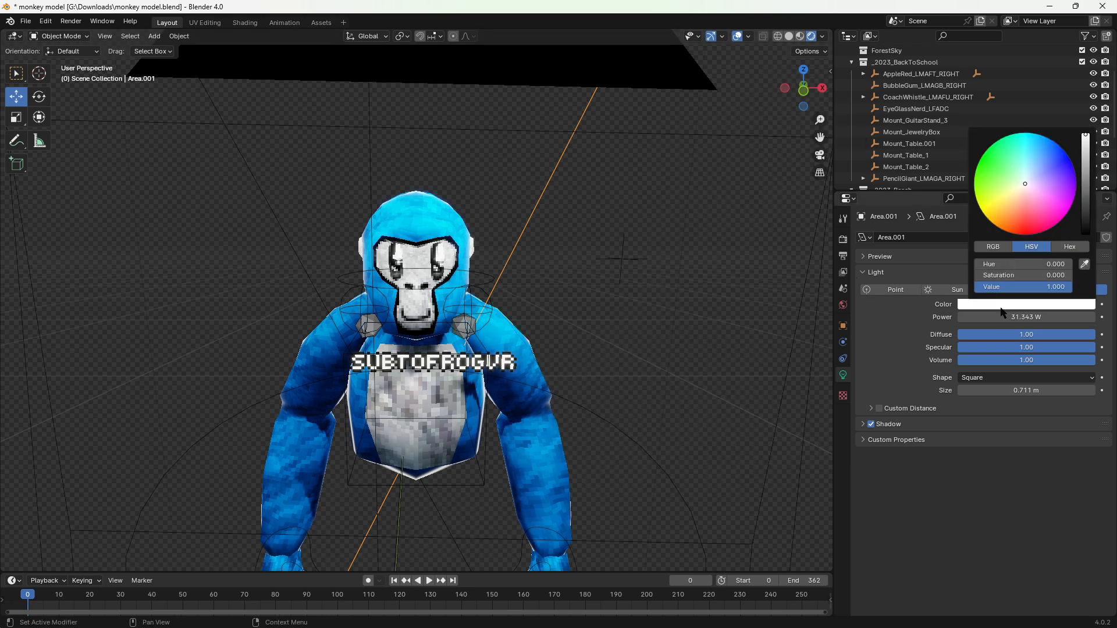
left_click_drag(1025, 183, 1052, 215)
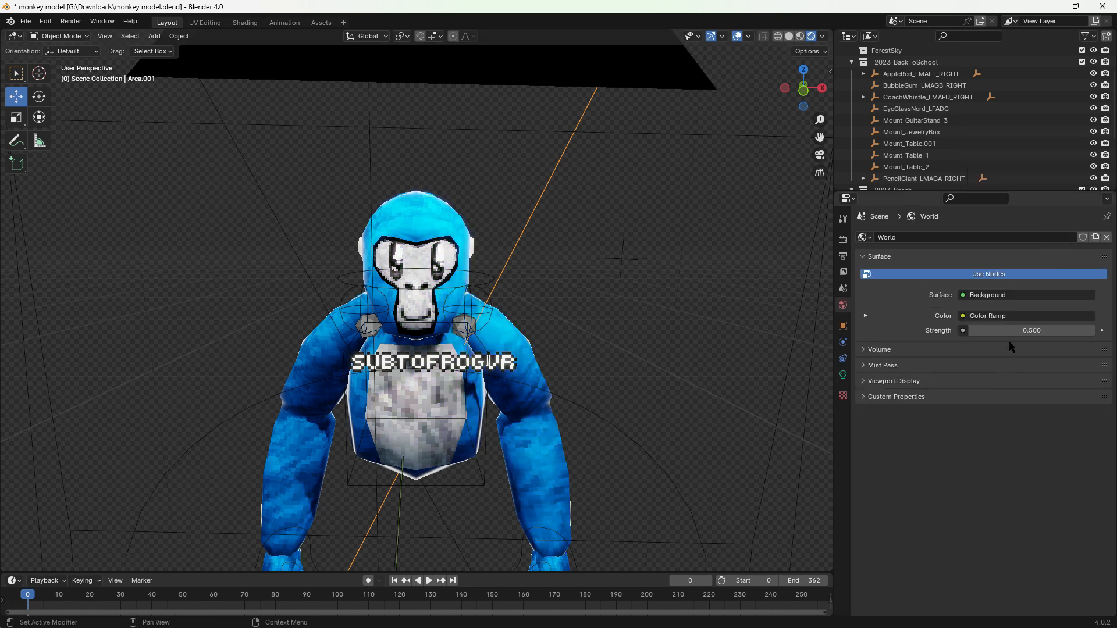
left_click_drag(1006, 329, 1070, 329)
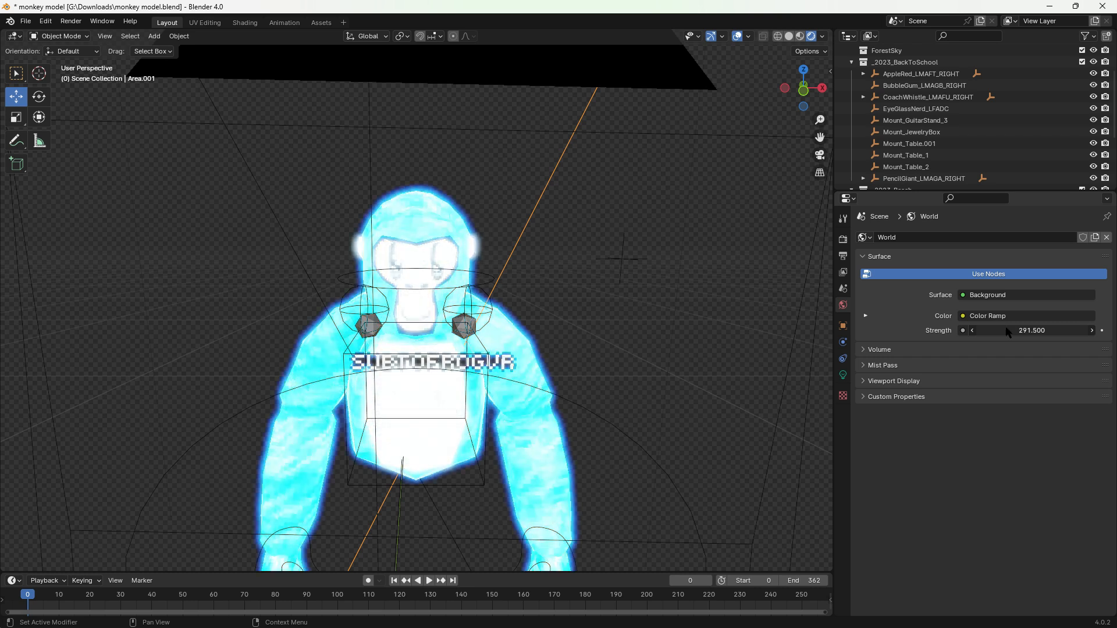
key("ctrl+z")
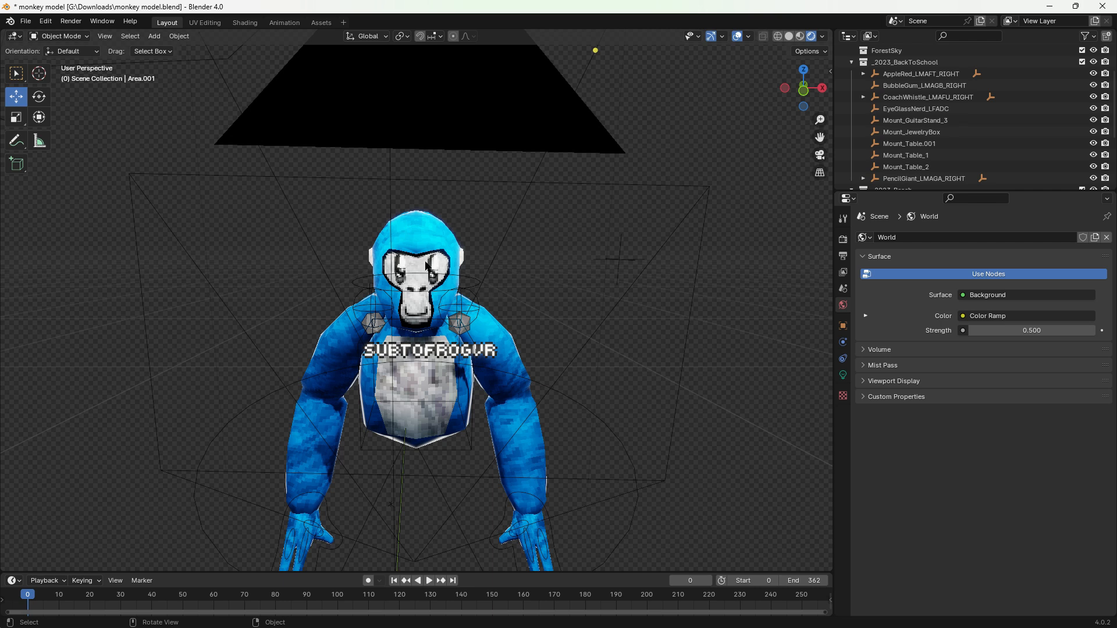
Step: Import the blue pompom hat FBX from the desktop's Hat&Face folder, filtering its files by "pom"
left_click(26, 21)
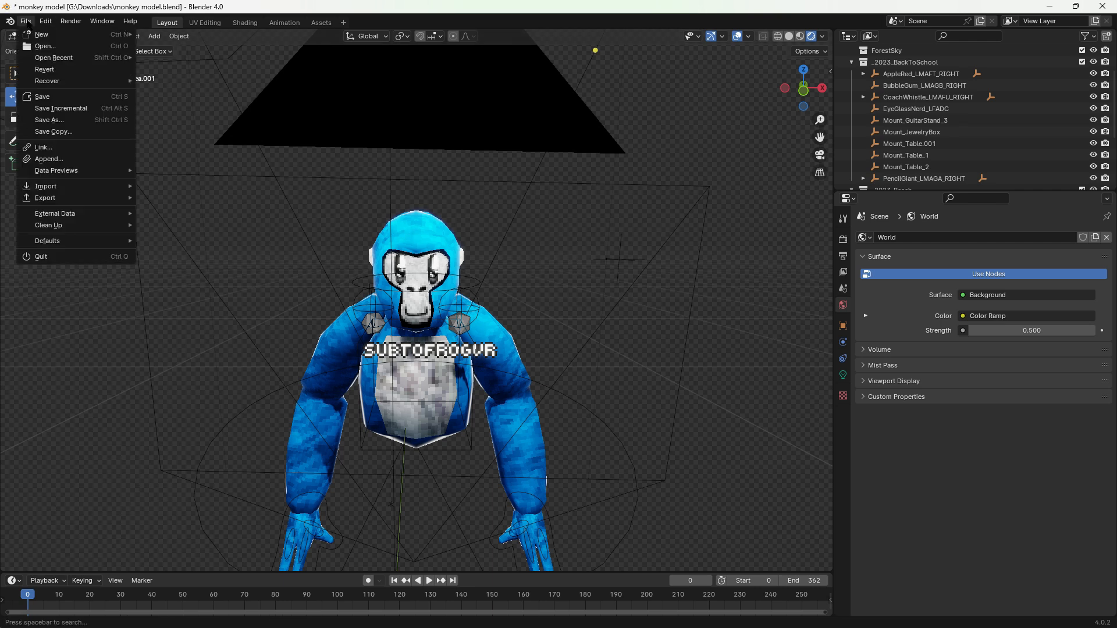
mouse_move(59, 174)
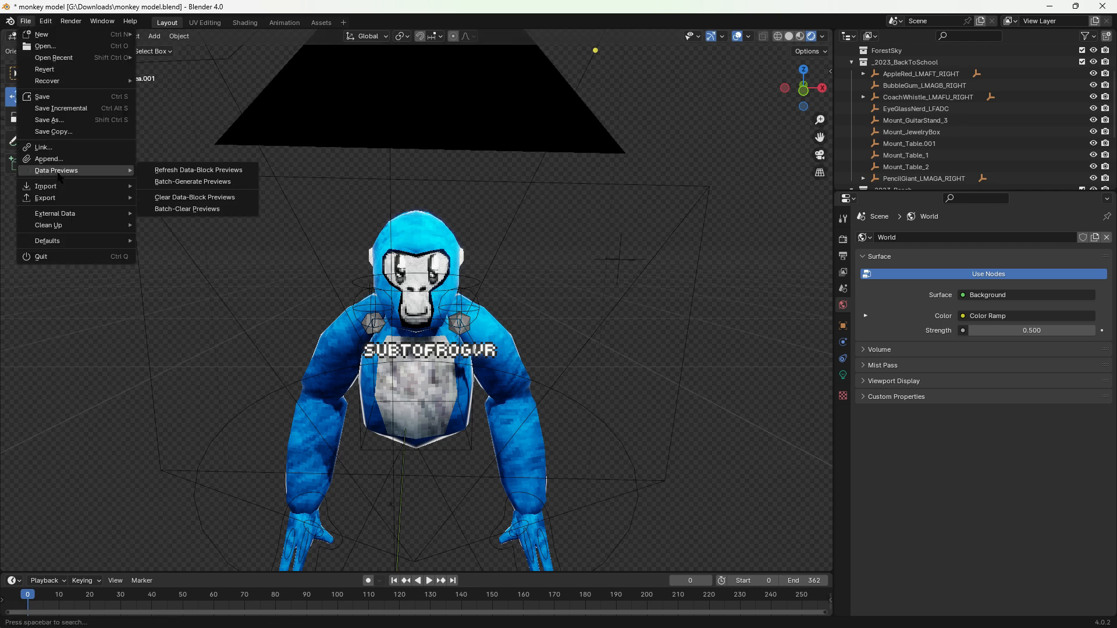
left_click(221, 302)
scroll(307, 239, "up", 3)
scroll(306, 236, "up", 3)
left_click(302, 234)
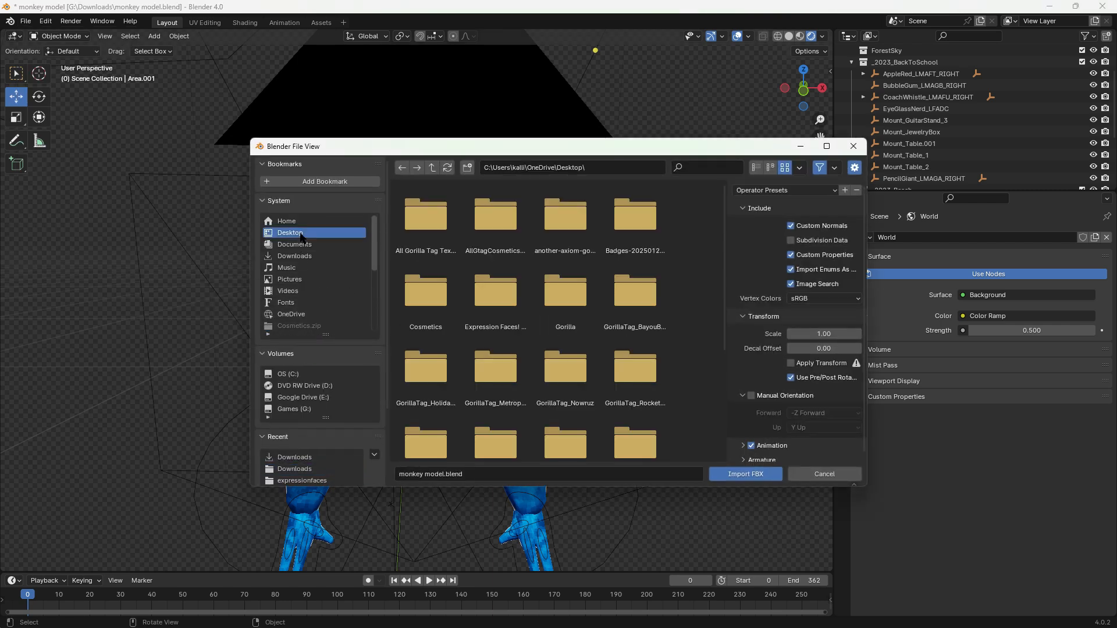
scroll(645, 314, "down", 4)
double_click(648, 319)
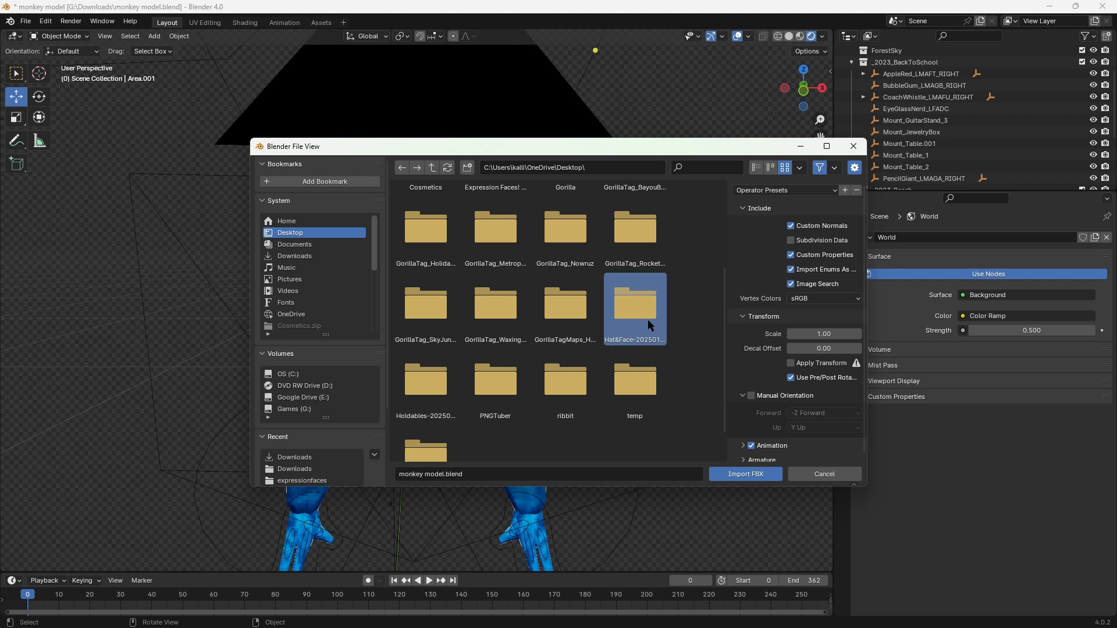
left_click(721, 167)
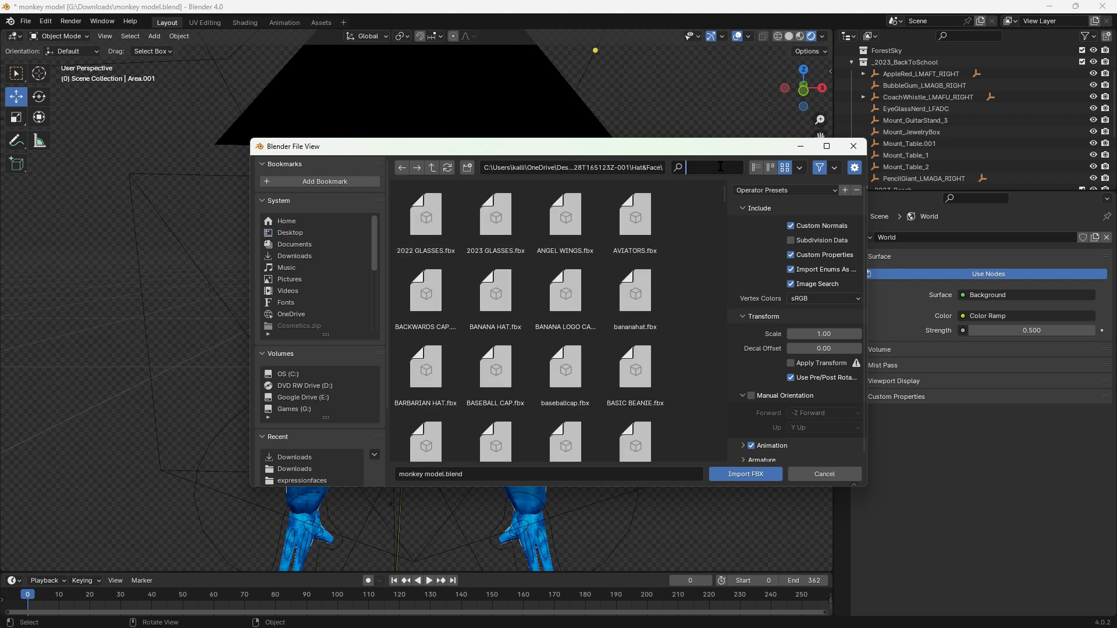
type("pom")
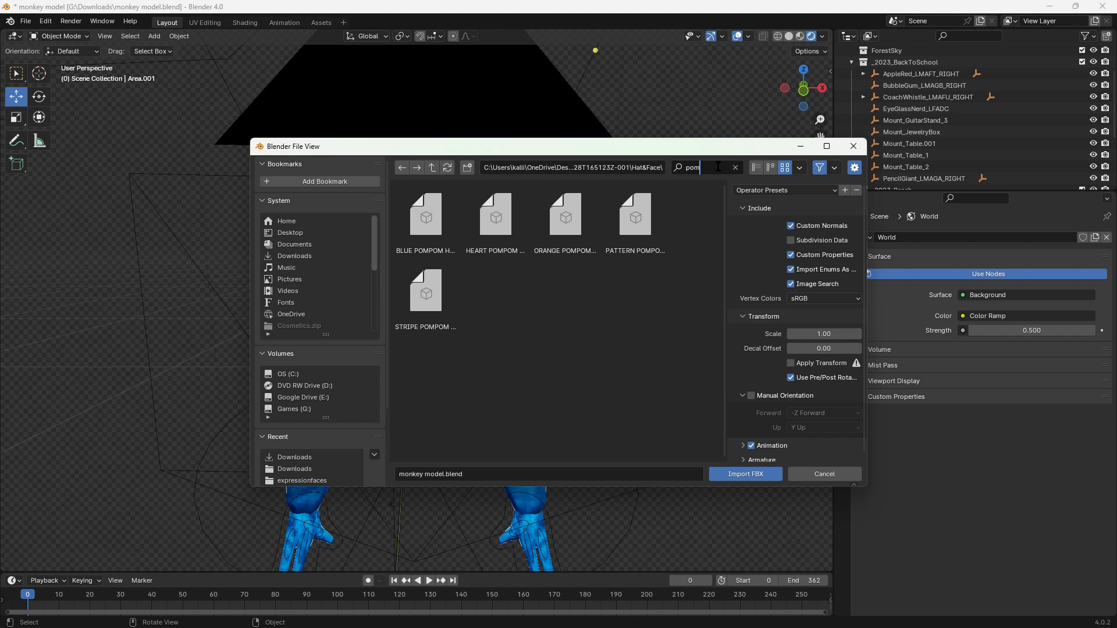
double_click(432, 219)
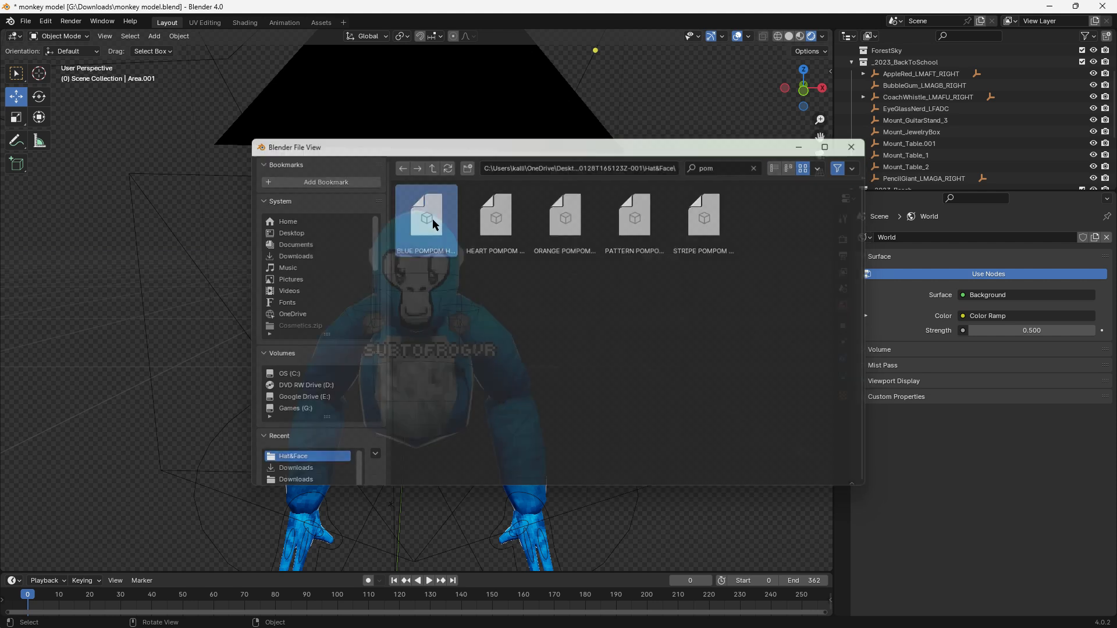
Step: Rotate the imported pompom hat by -90° around the global Z axis
middle_click_drag(508, 233, 204, 306)
scroll(215, 306, "down", 3)
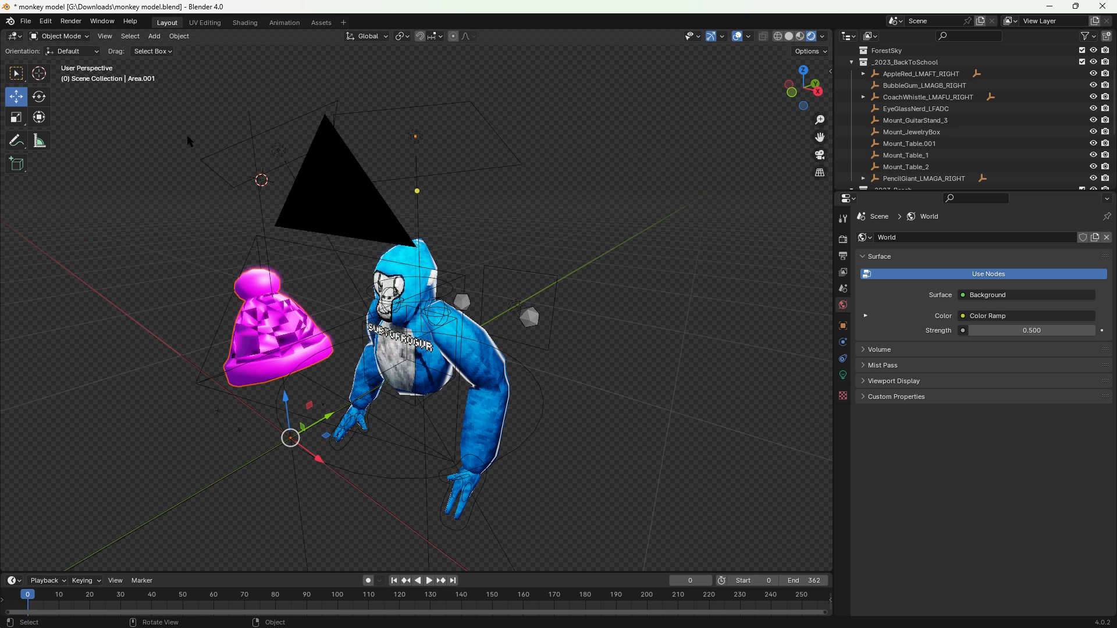
left_click(45, 97)
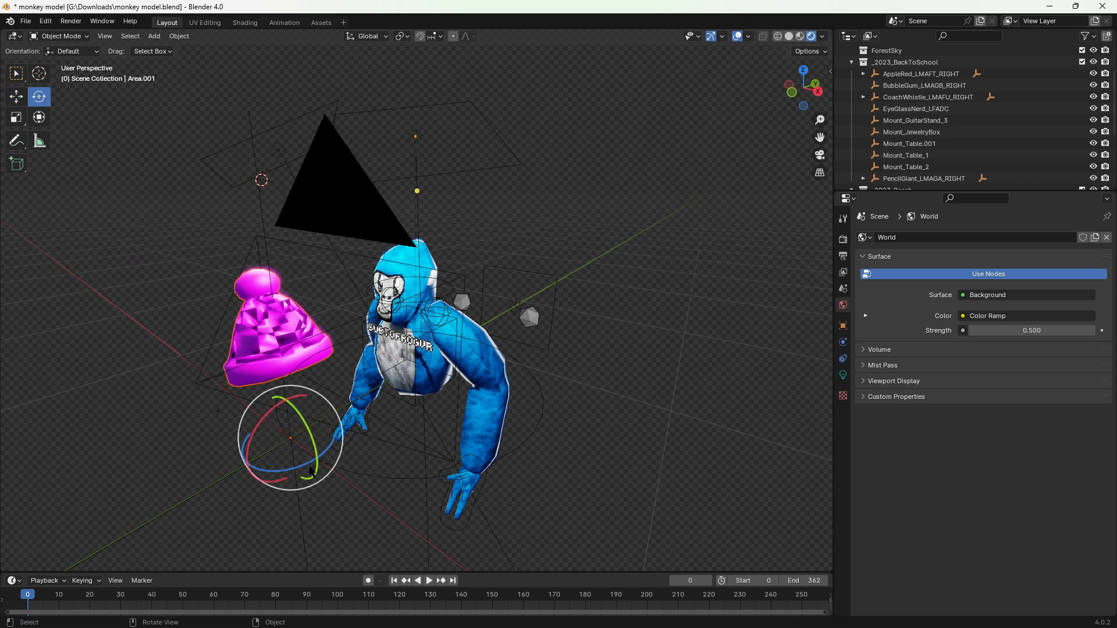
left_click_drag(297, 472, 234, 469)
left_click(173, 507)
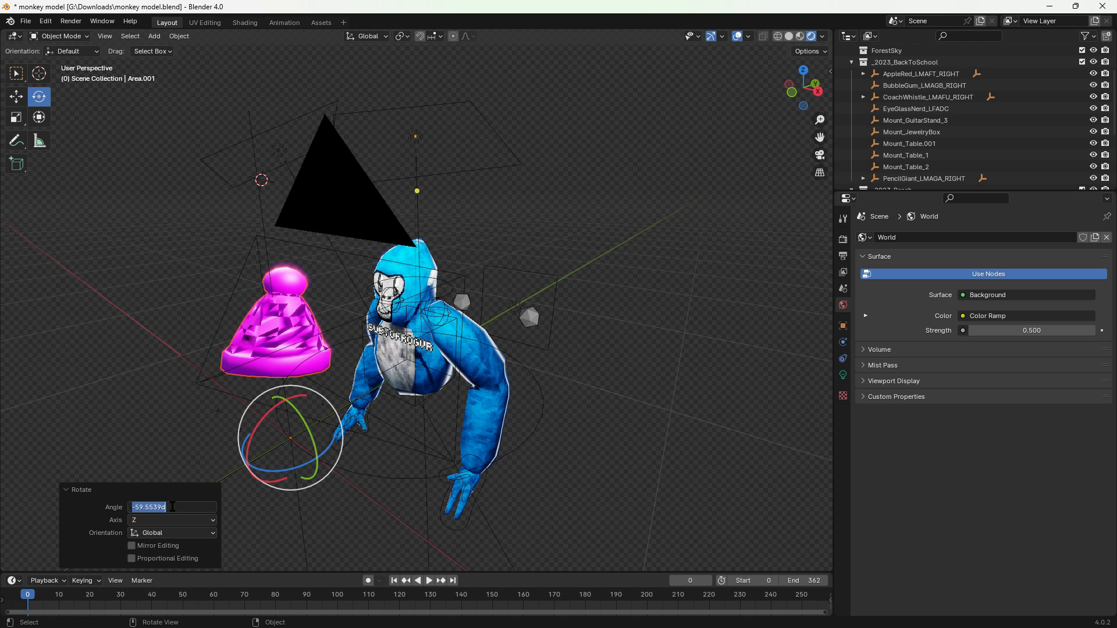
type("-90")
key("Return")
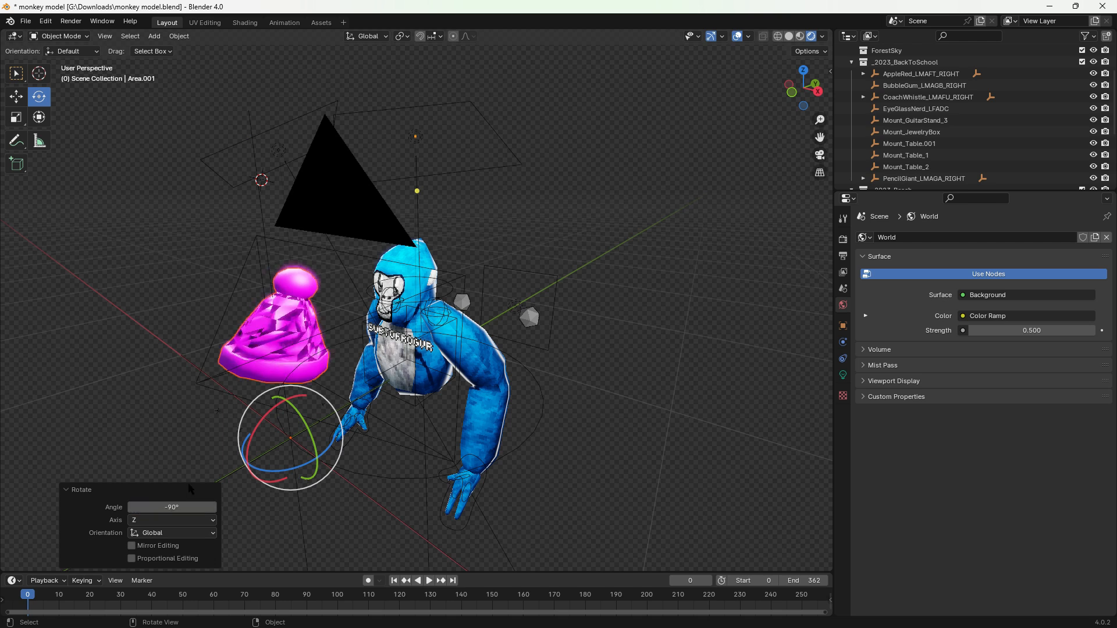
Step: Move the pompom hat onto the gorilla's head in the right orthographic view and check the fit from the front
key("KP_3")
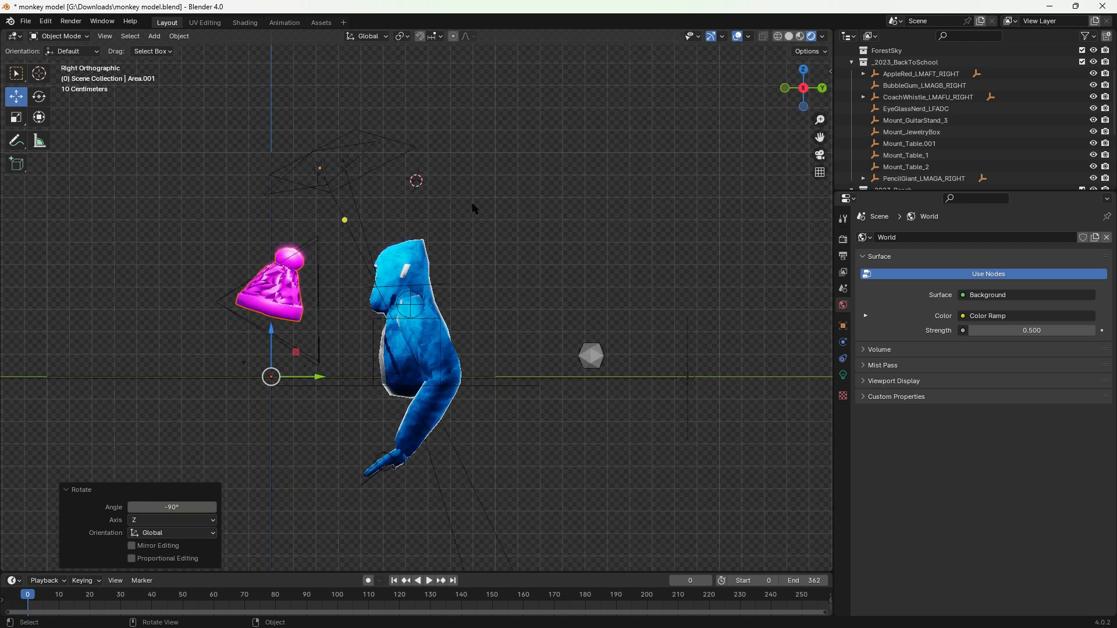
scroll(259, 380, "up", 3)
key("g")
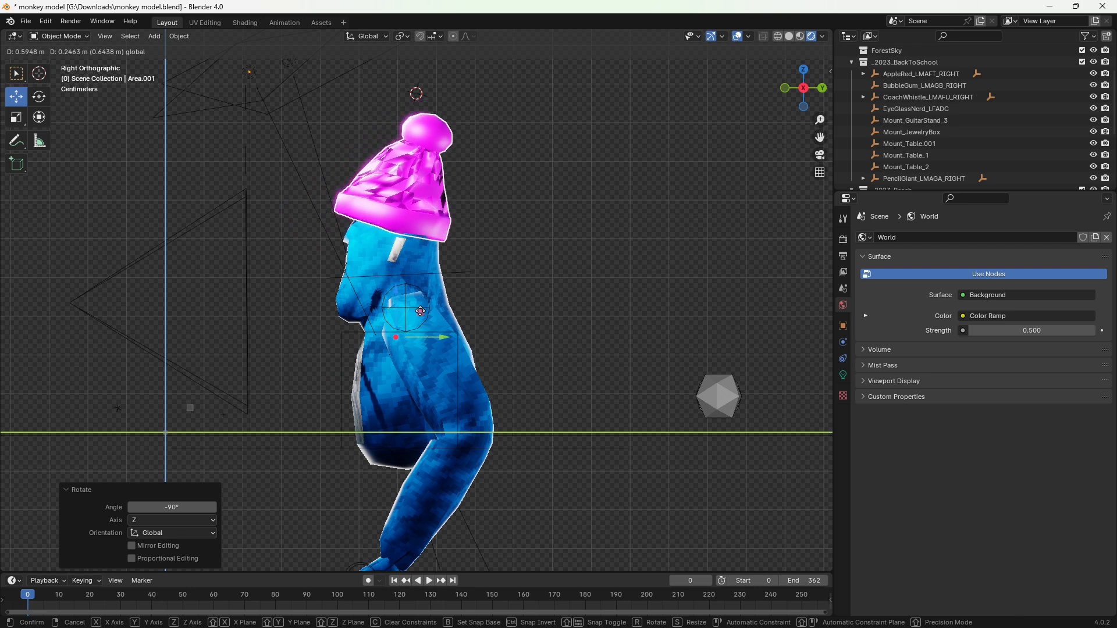
left_click(424, 326)
middle_click_drag(424, 326, 384, 218)
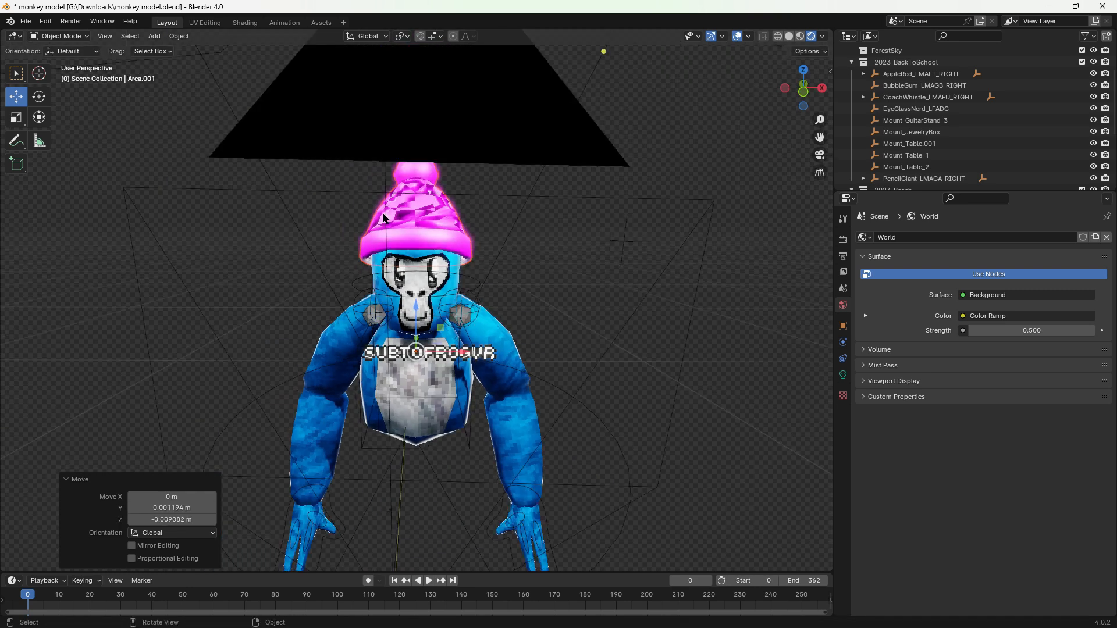
Step: Load hatlas.webp from the desktop's All Gorilla Tag Textures folder as the pompom hat's base color image texture
left_click(431, 242)
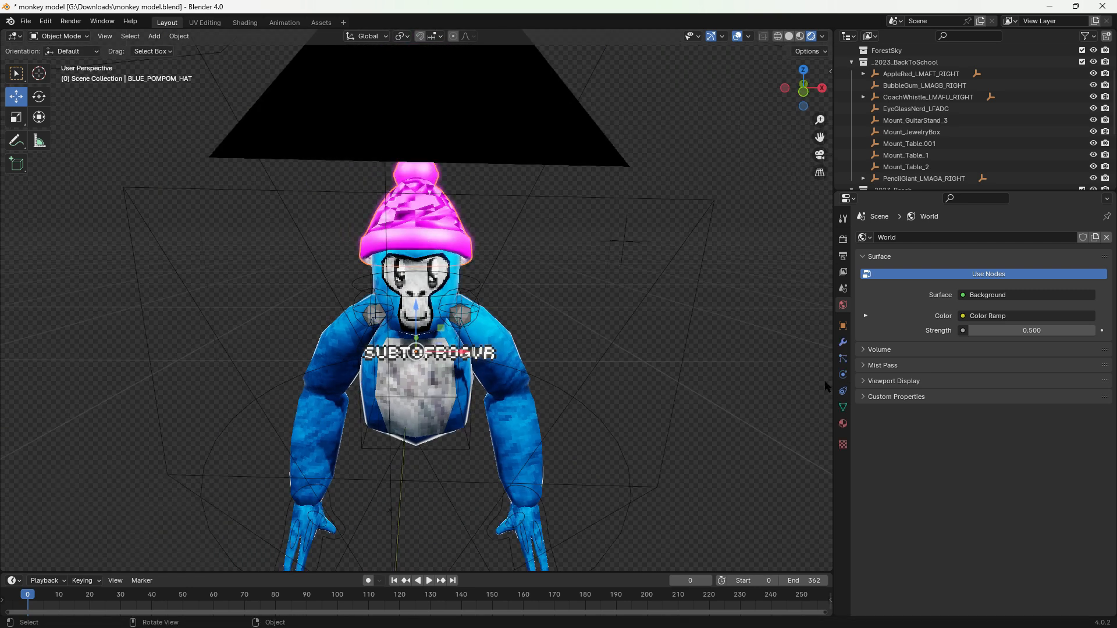
left_click(842, 424)
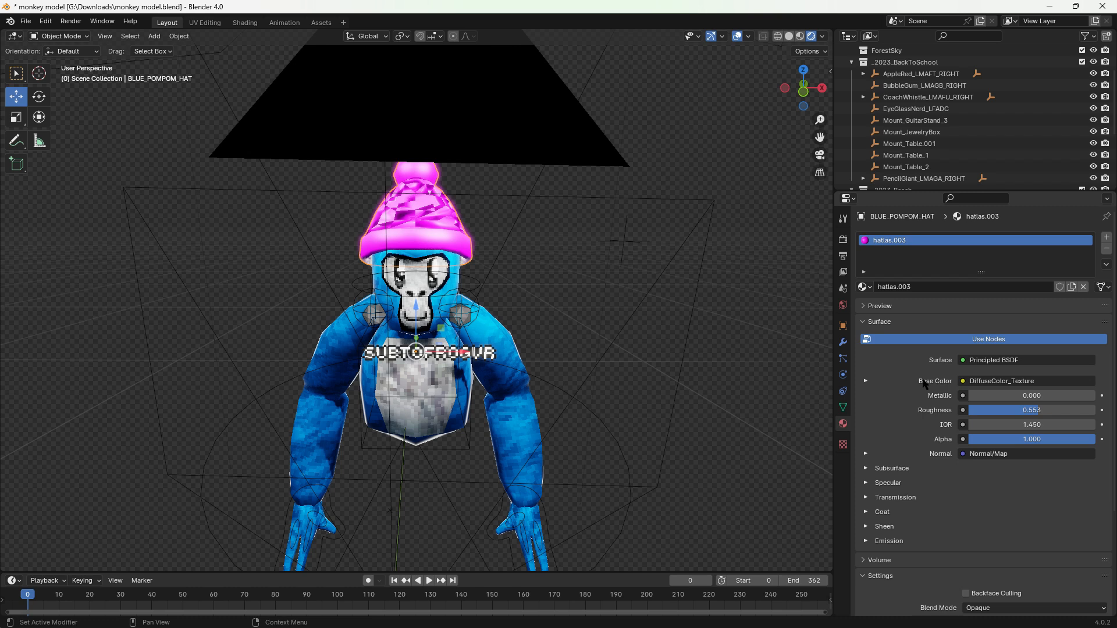
left_click(964, 386)
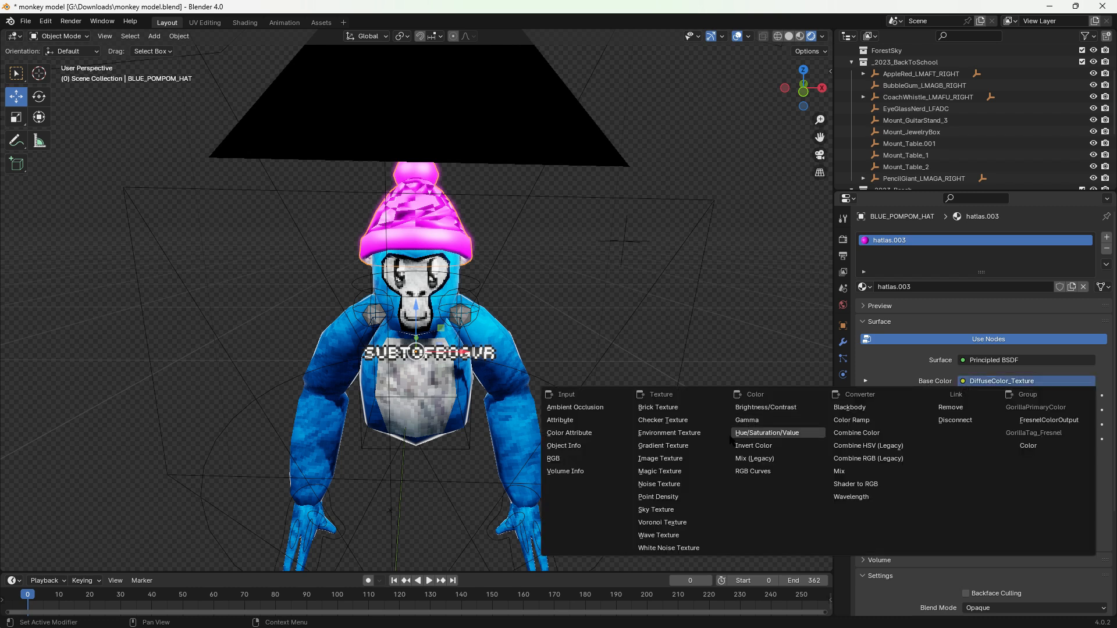
left_click(683, 463)
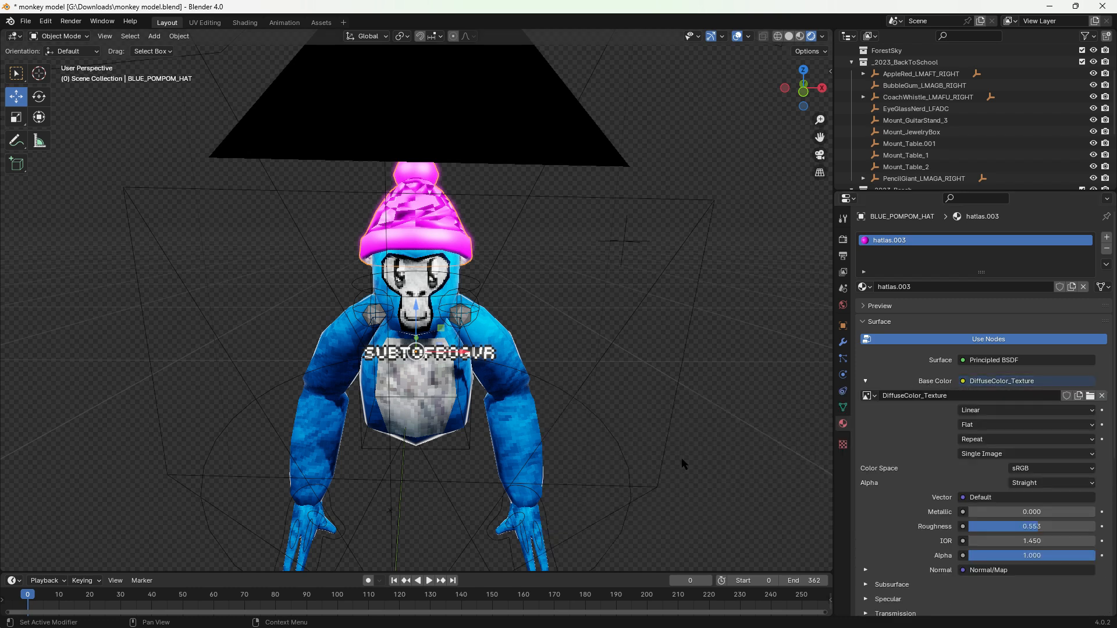
left_click(1090, 395)
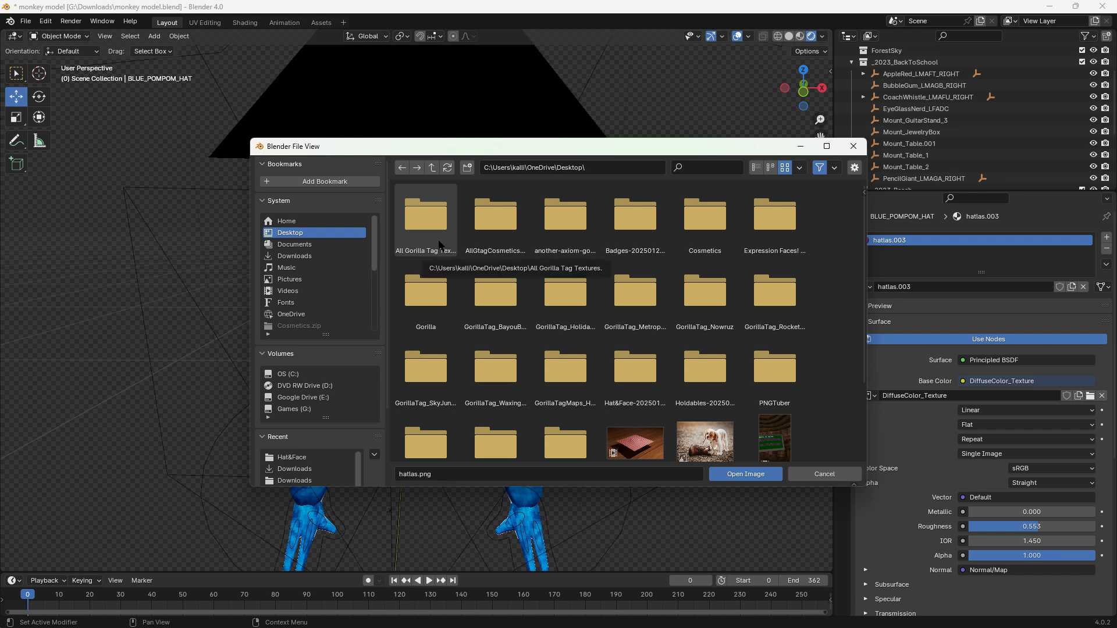
double_click(439, 244)
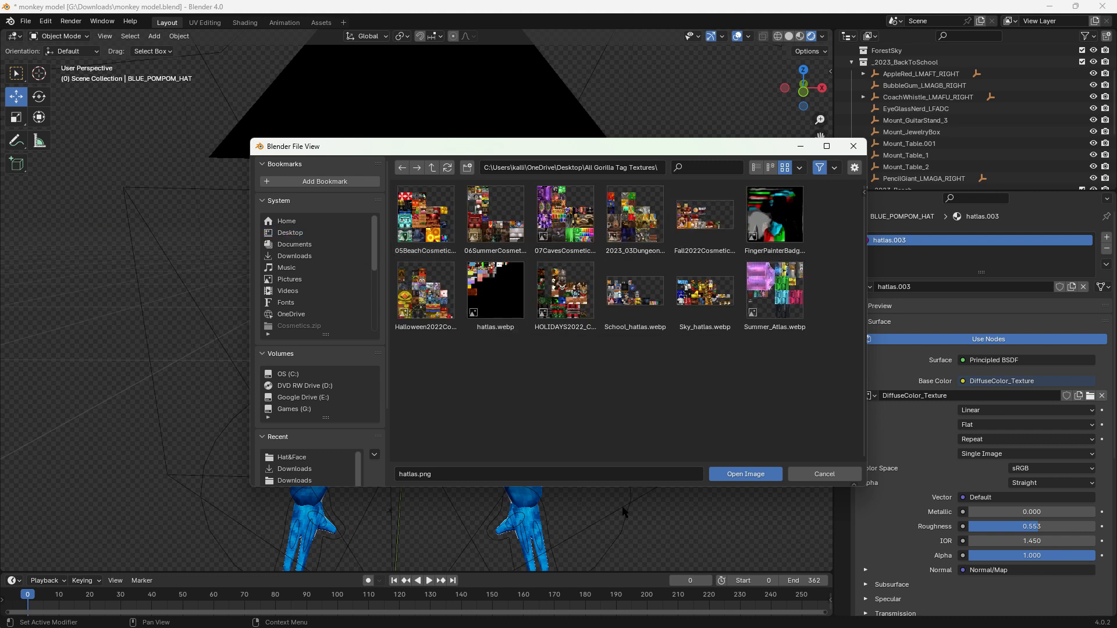
double_click(489, 308)
scroll(553, 326, "up", 2)
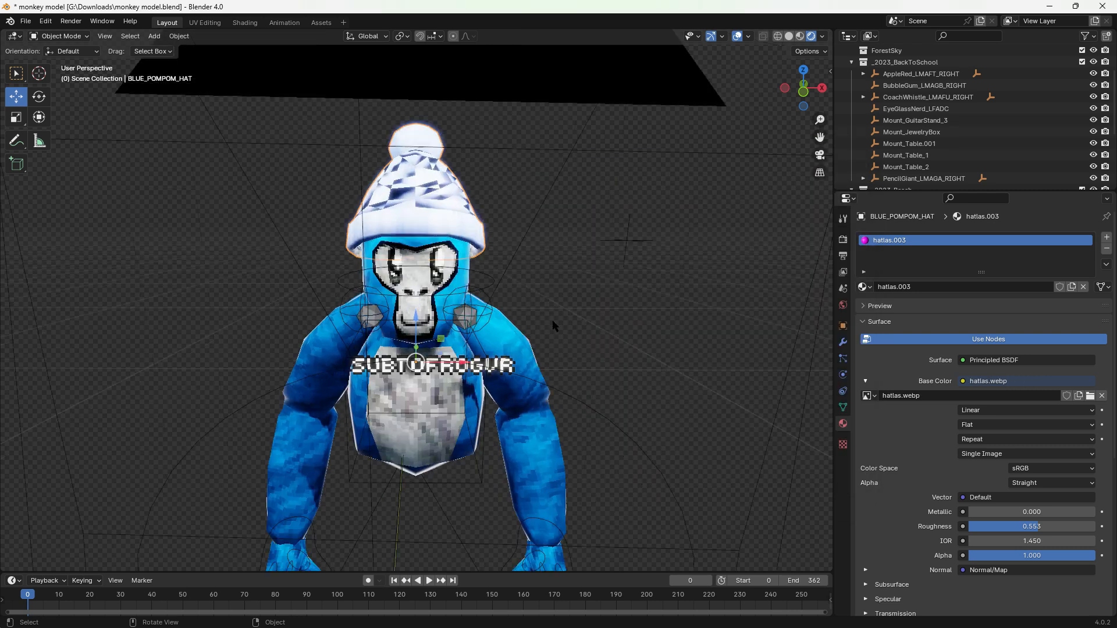
scroll(554, 327, "up", 1)
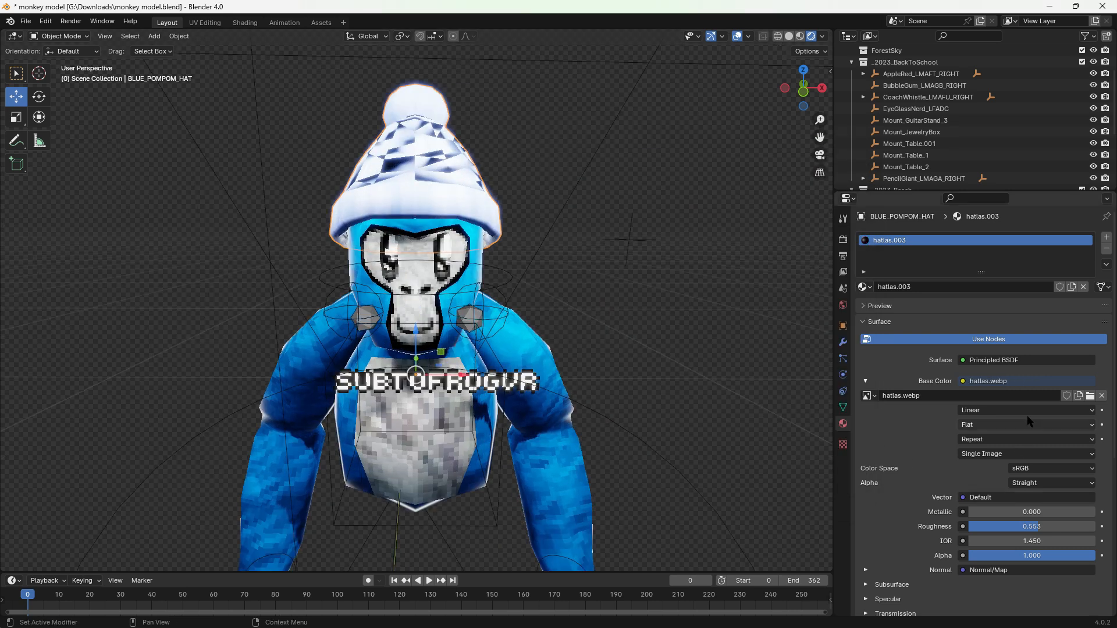
Step: Set the hat texture's interpolation to Closest and apply Shade Flat to the pompom hat
left_click(1010, 411)
left_click(988, 453)
left_click_drag(804, 92, 496, 194)
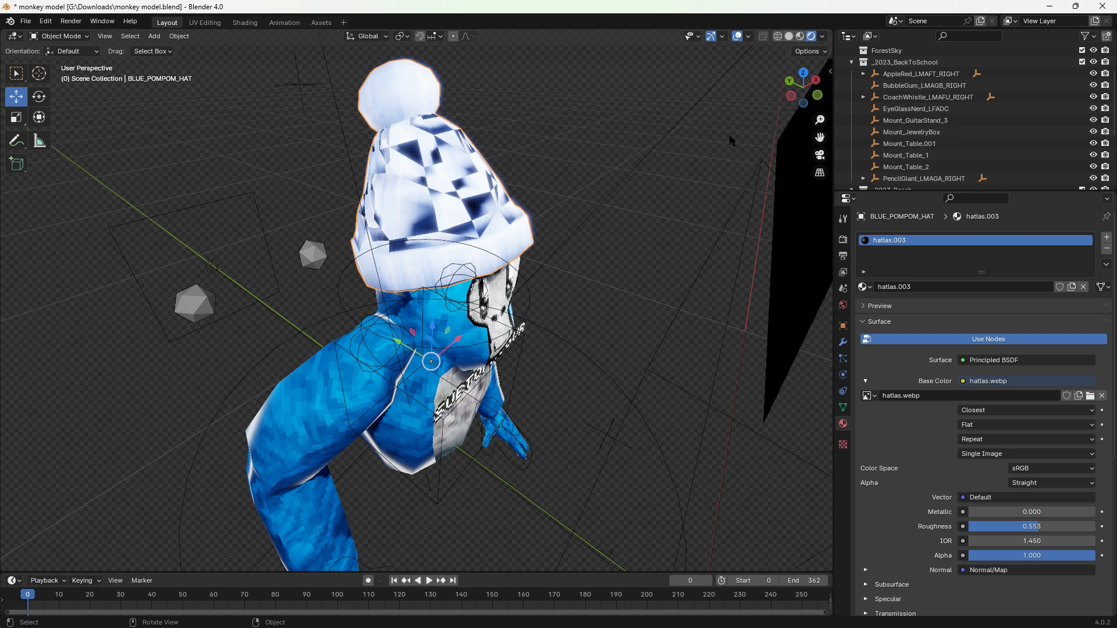
left_click_drag(803, 90, 506, 192)
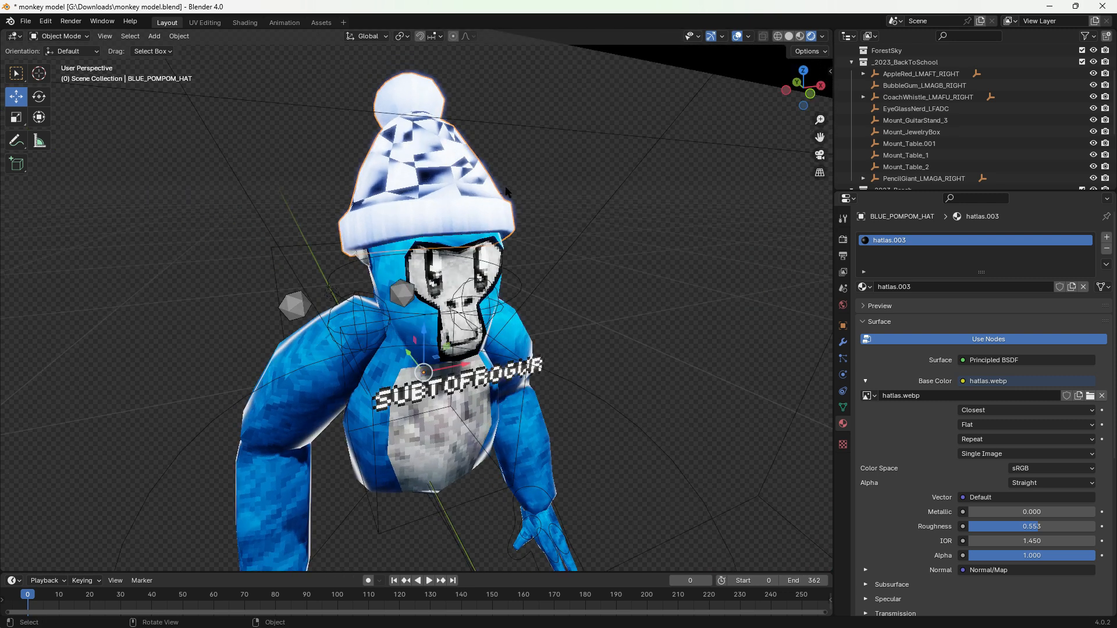
right_click(427, 186)
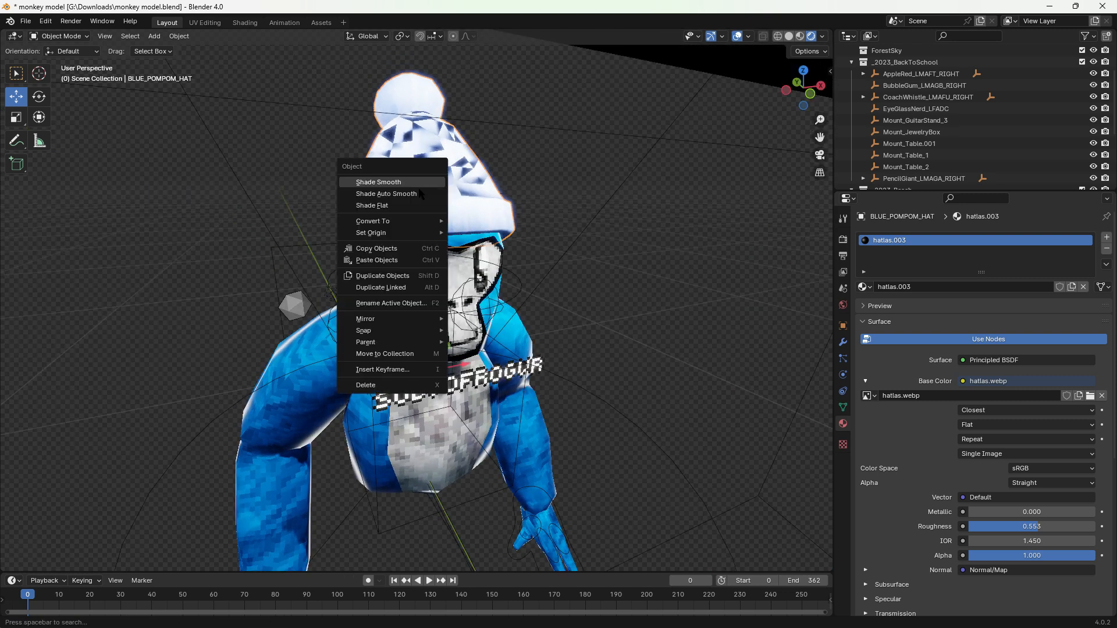
left_click(390, 206)
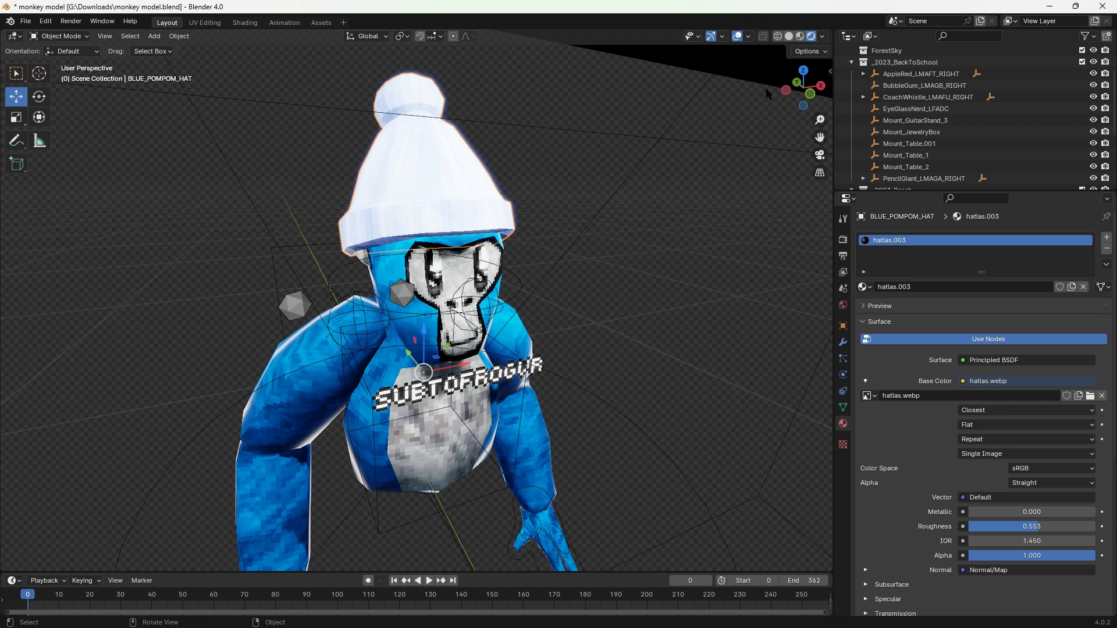
left_click_drag(798, 90, 755, 75)
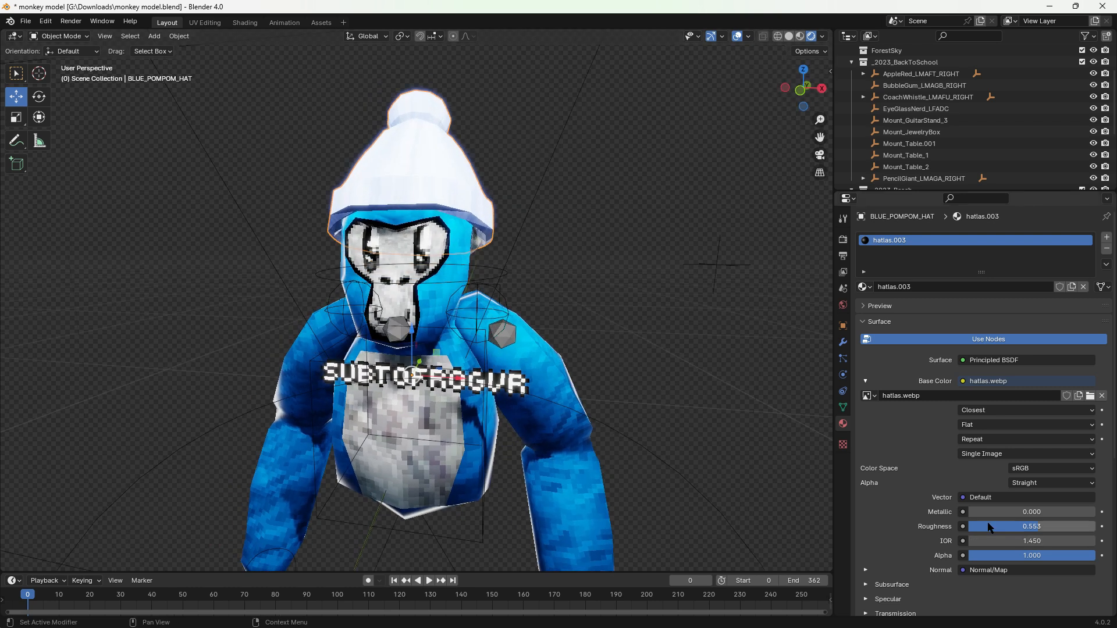
Step: Set the pompom hat material's Metallic and Roughness both to 1
left_click(987, 512)
type("1")
key("Return")
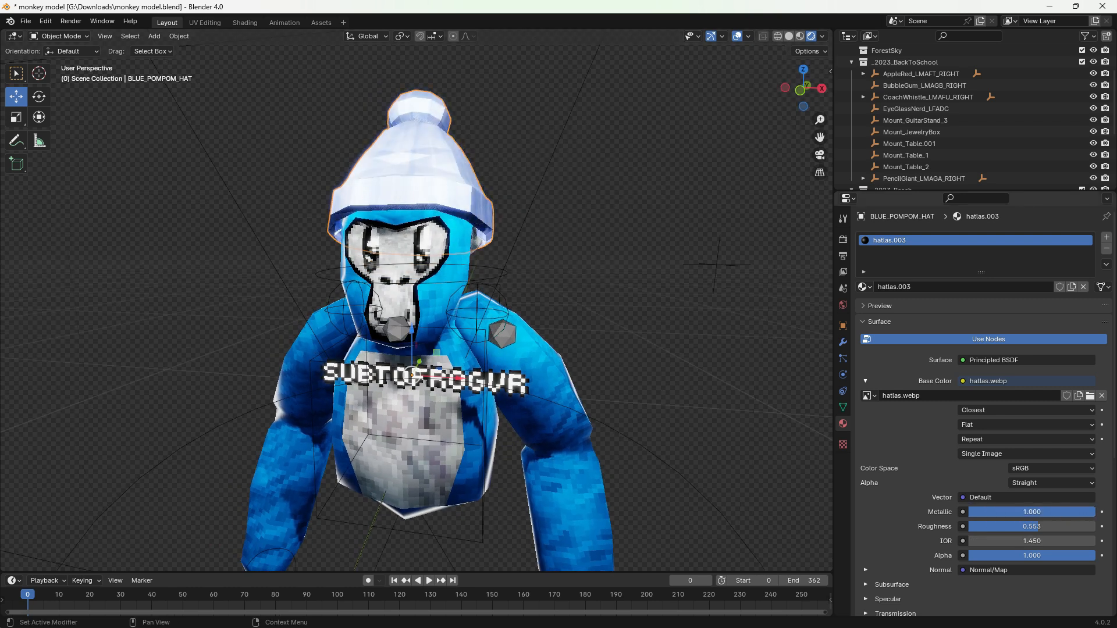
left_click(1091, 522)
type("1")
key("Return")
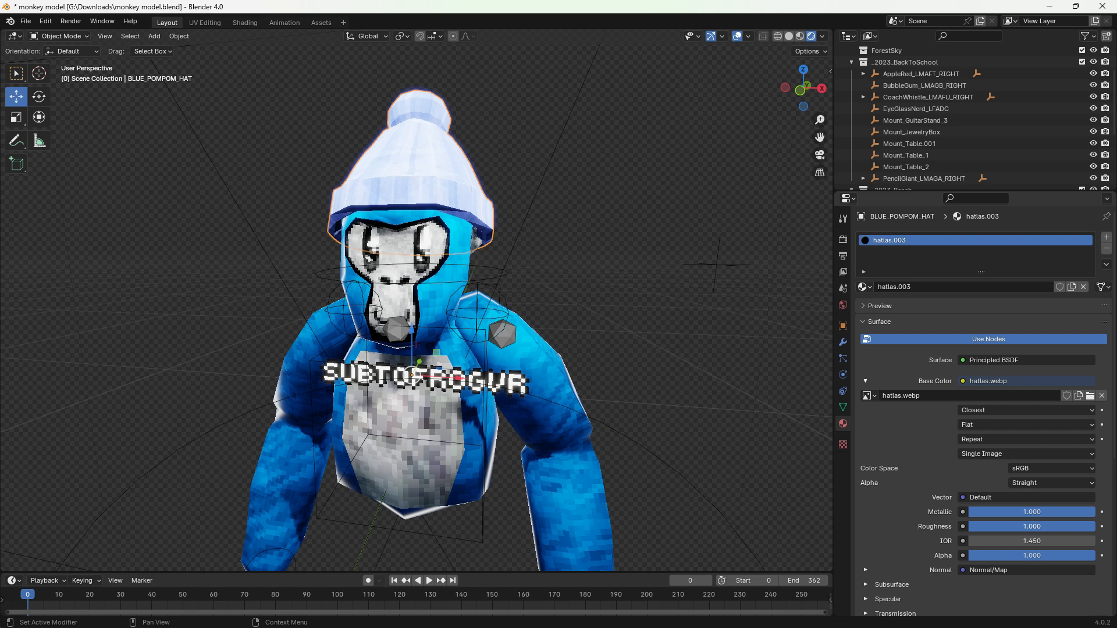
Step: Import BOWTIE.fbx from the desktop's Badges folder, filtering its files by "bow"
left_click_drag(800, 89, 469, 278)
left_click(26, 21)
mouse_move(87, 190)
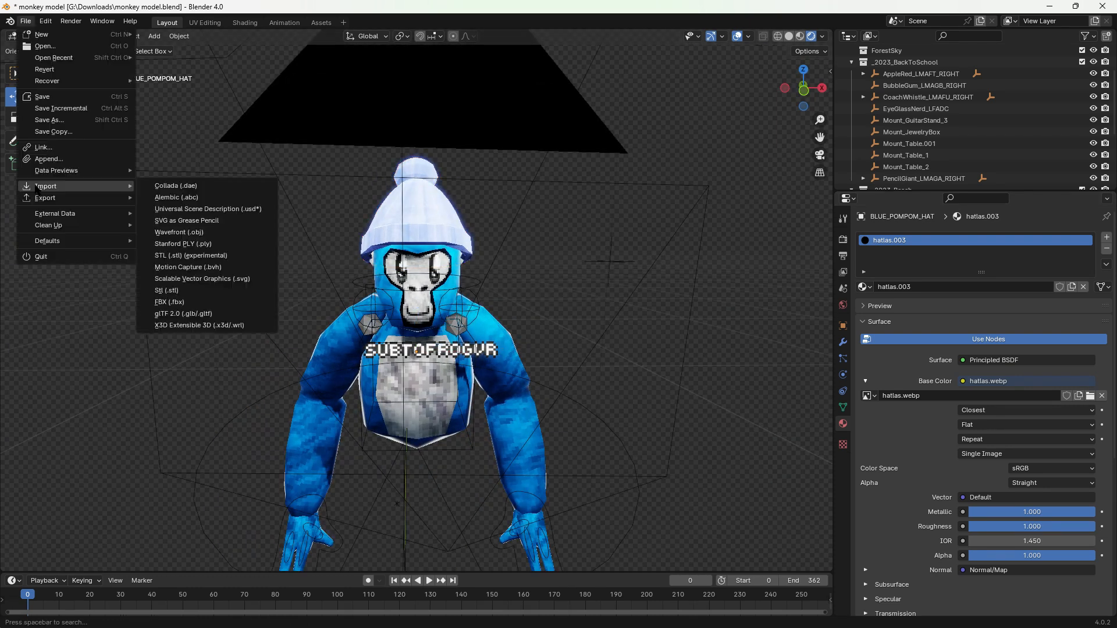
left_click(193, 294)
left_click(332, 234)
double_click(624, 233)
double_click(430, 227)
left_click(713, 168)
type("bow")
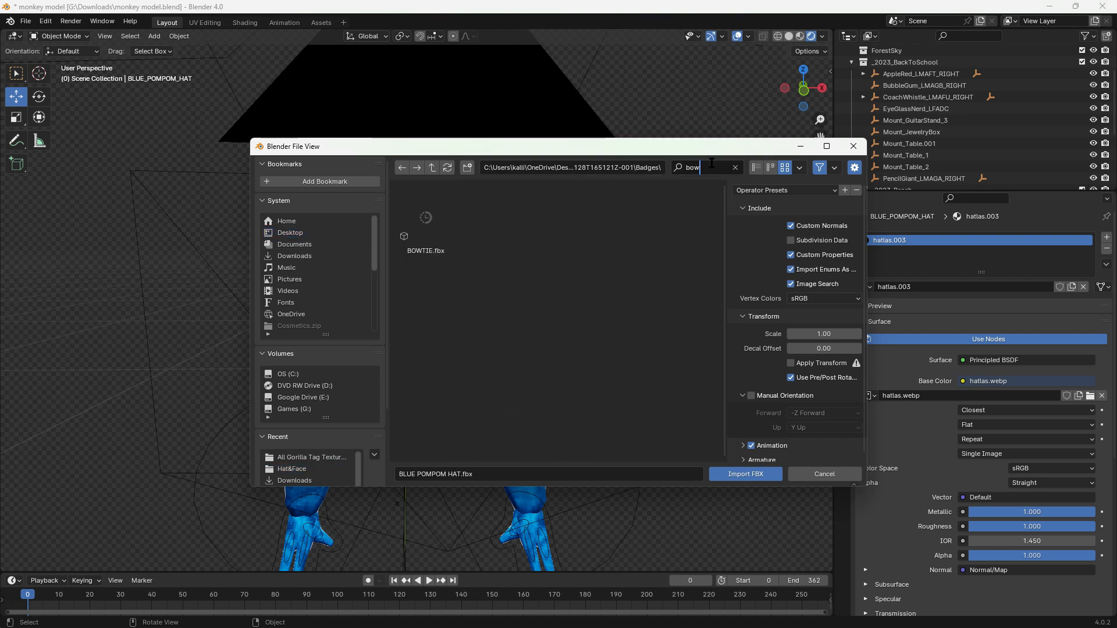
double_click(430, 220)
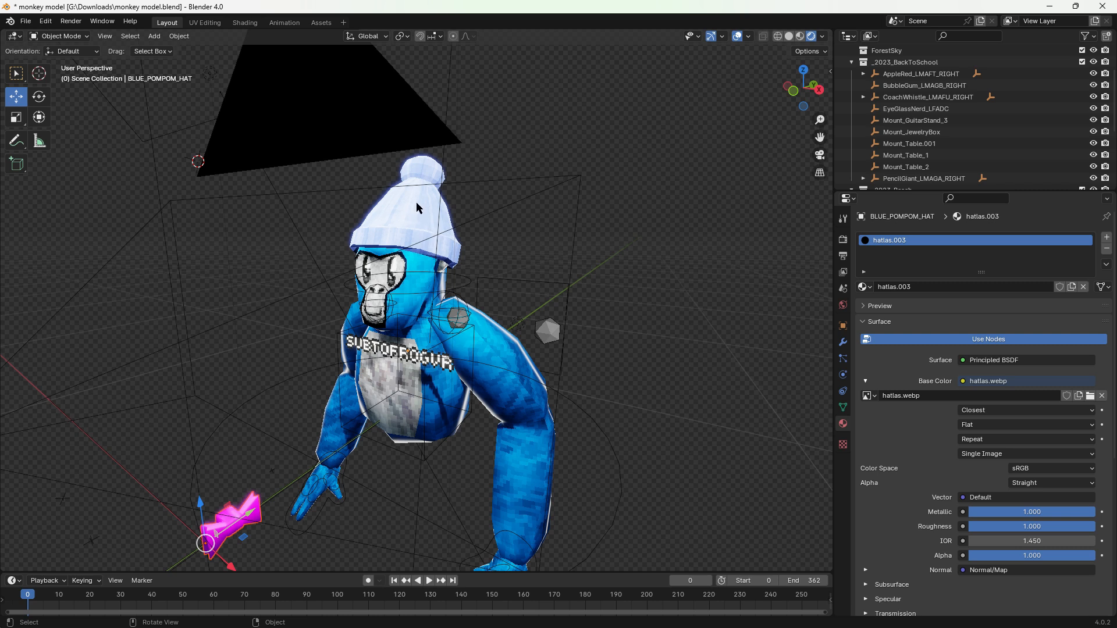
Step: Rotate the imported bow tie by -90° and move it onto the gorilla's neck just above the name tag
left_click_drag(795, 88, 748, 87)
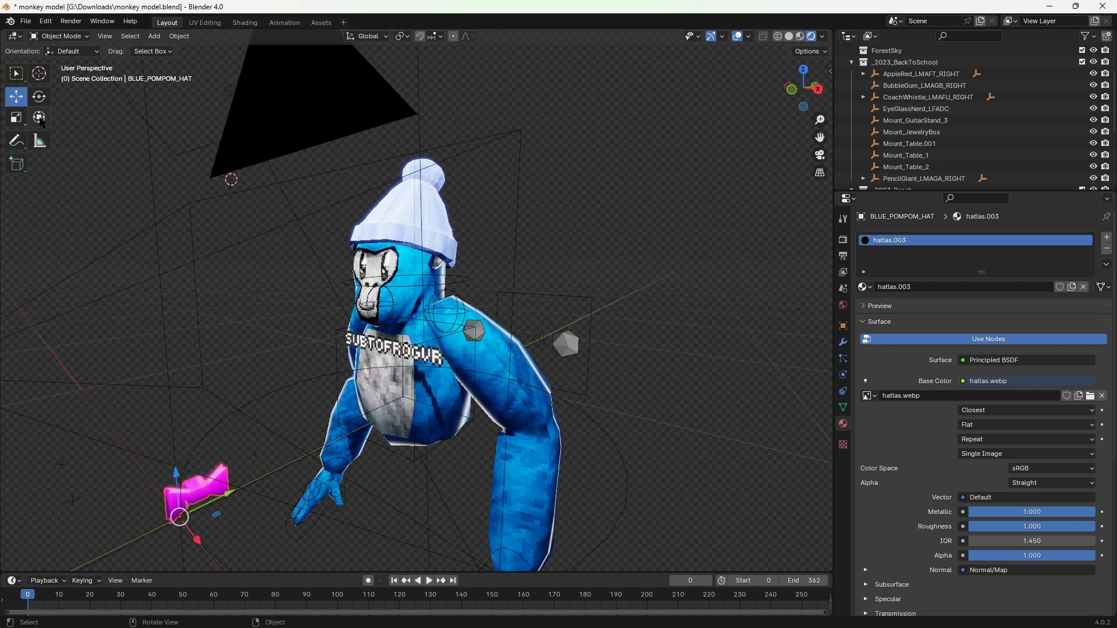
left_click(42, 96)
left_click_drag(195, 538, 142, 579)
left_click(171, 507)
type("-90")
key("Return")
left_click(17, 97)
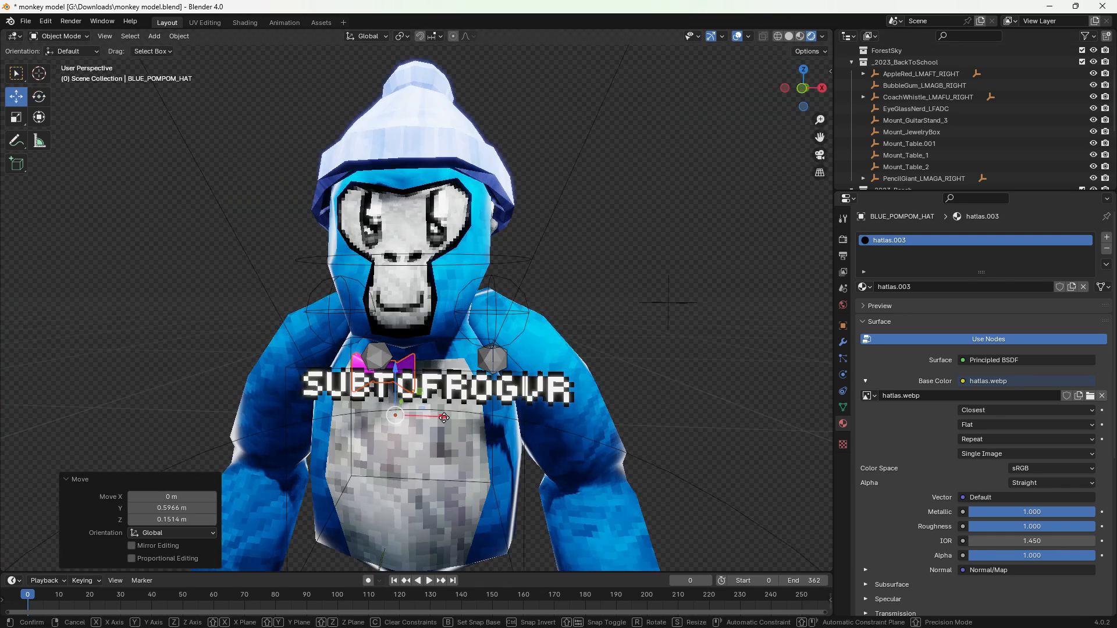
left_click_drag(806, 87, 809, 89)
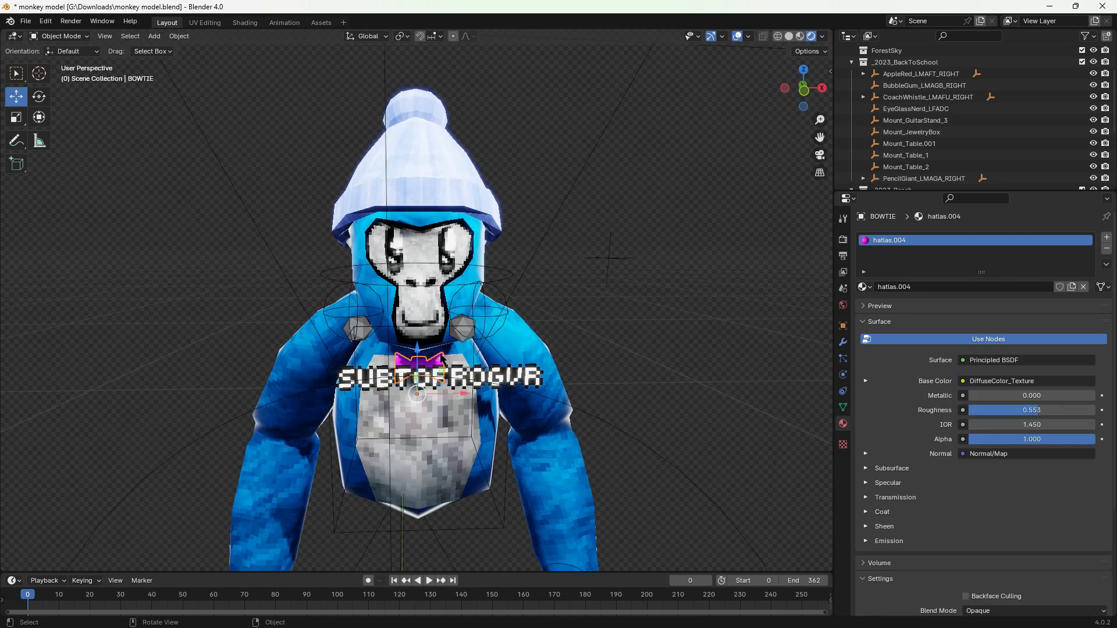
Step: Give the bow tie's base color the hatlas.webp image texture with Closest interpolation
left_click(866, 396)
left_click(1025, 410)
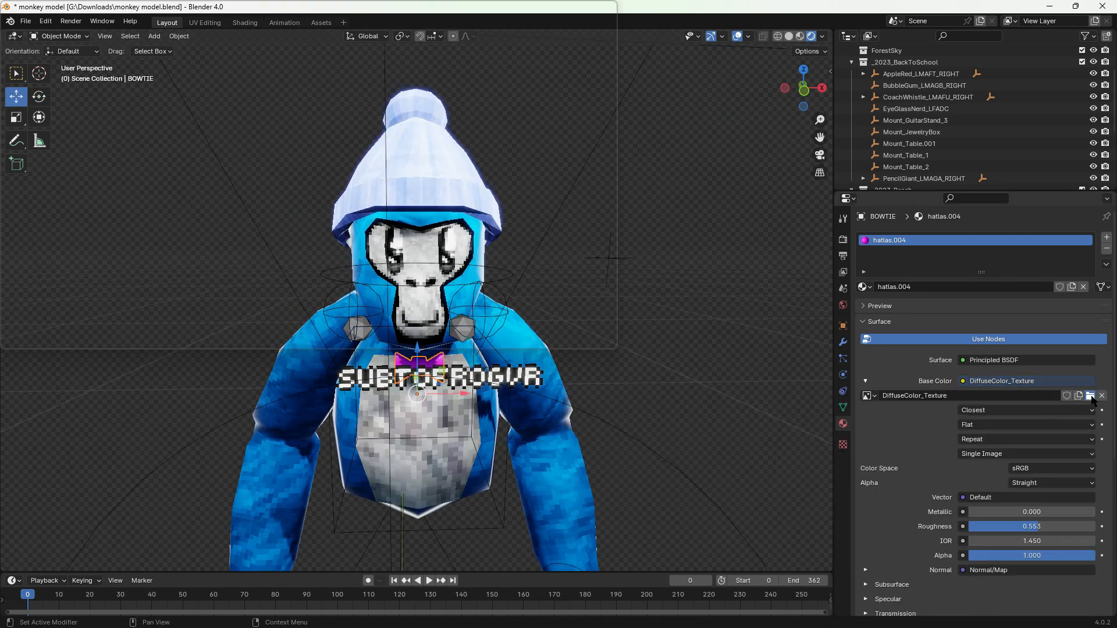
left_click(307, 455)
double_click(495, 291)
left_click(678, 333)
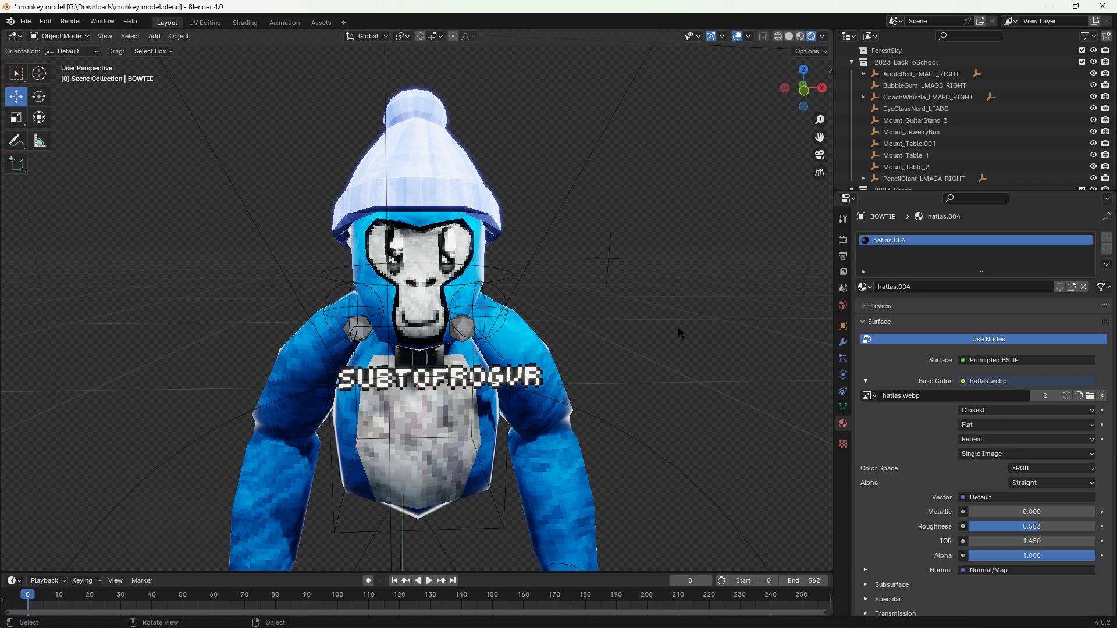
Step: Try moving a bone of the gorilla rig in Pose Mode, undo the change and return to Object Mode
middle_click_drag(678, 333, 611, 425)
left_click(382, 394)
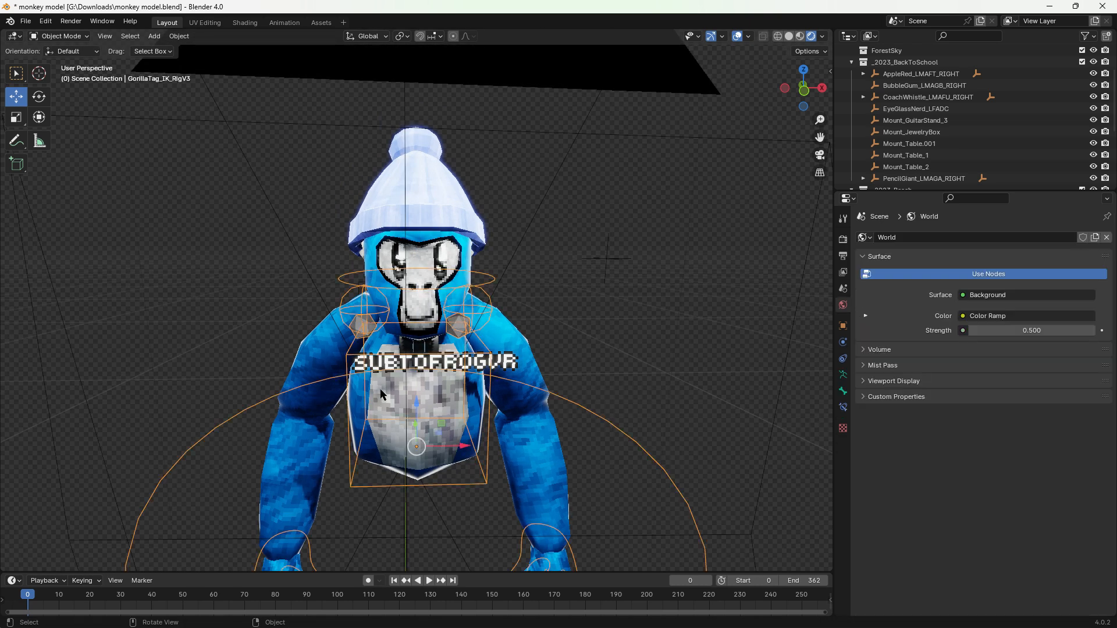
left_click(55, 37)
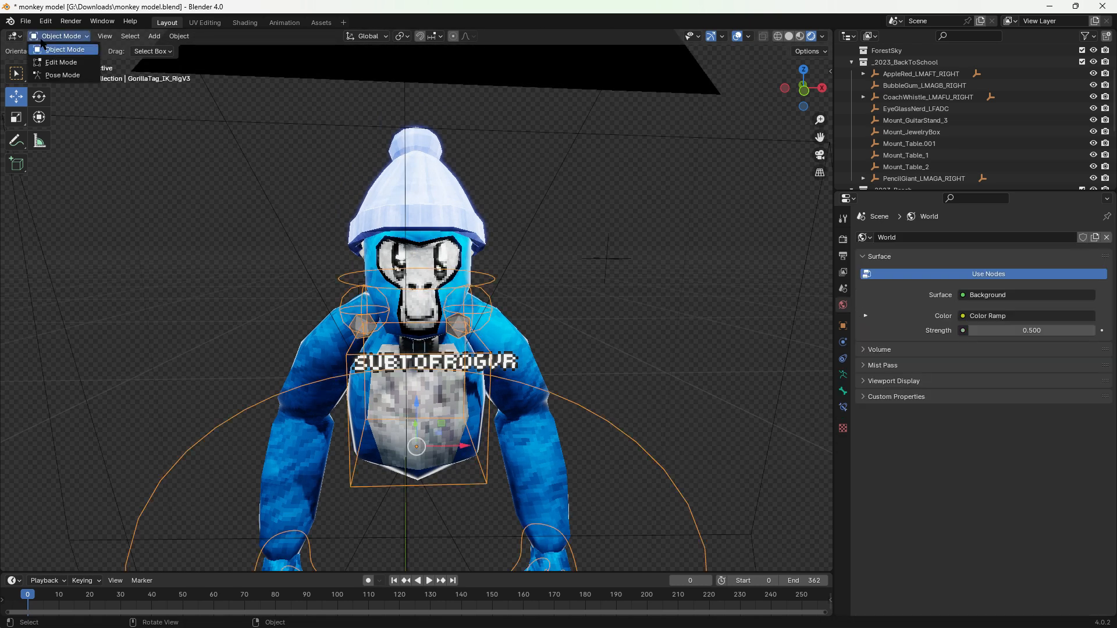
left_click(58, 72)
left_click(492, 342)
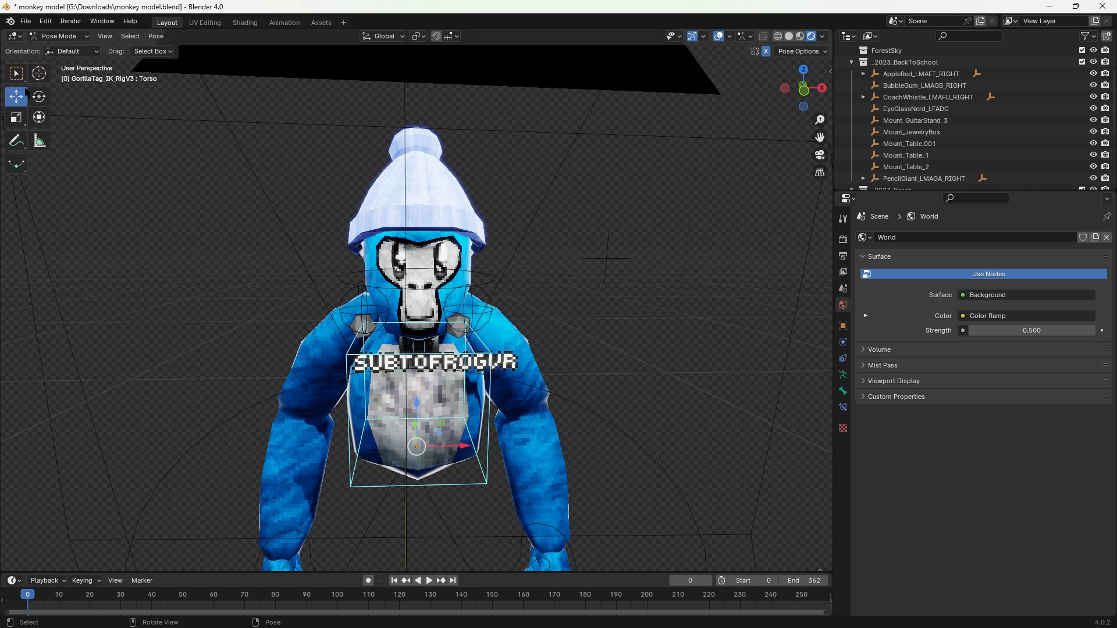
left_click_drag(432, 428, 386, 379)
key("ctrl+z")
key("ctrl+Tab")
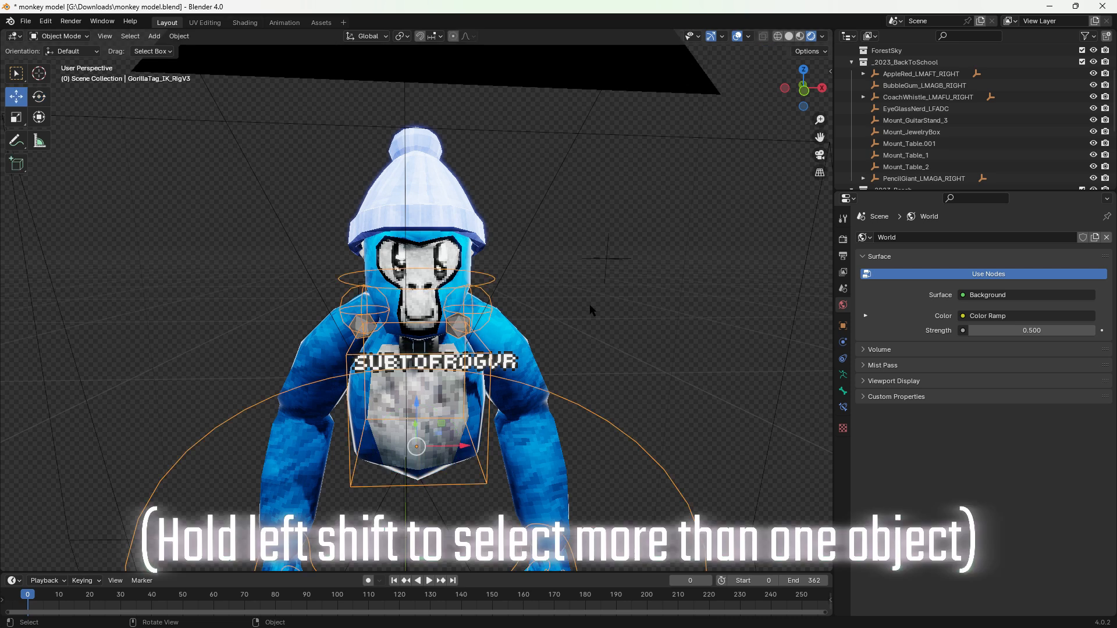
Step: Parent the pompom hat to the gorilla rig's head bone using the Bone parent type
left_click(543, 293)
left_click(456, 206)
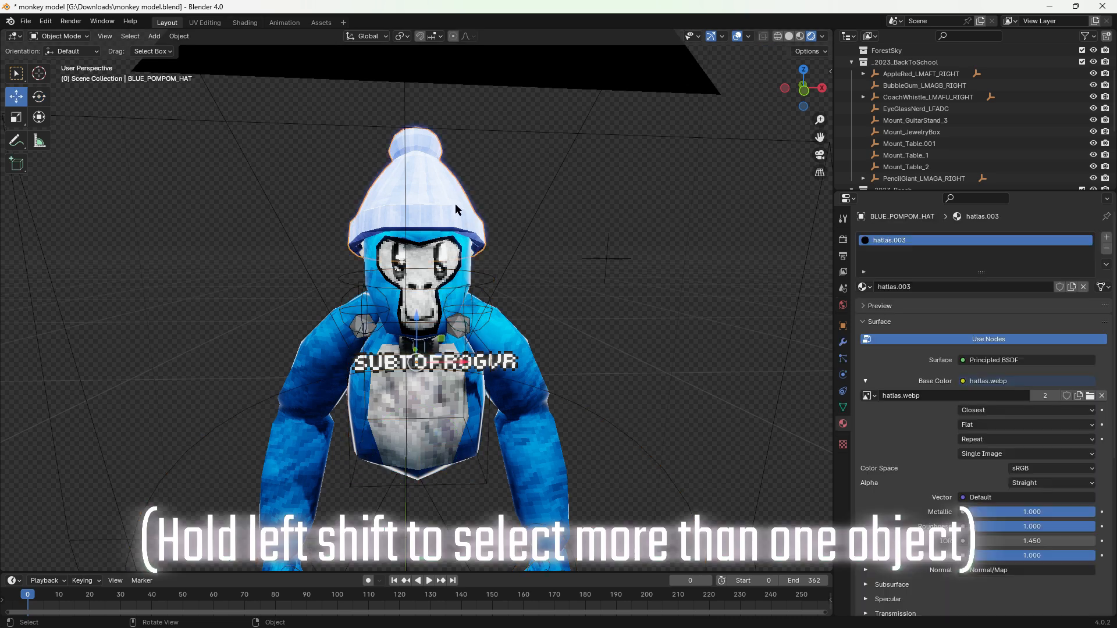
left_click(487, 280, "shift")
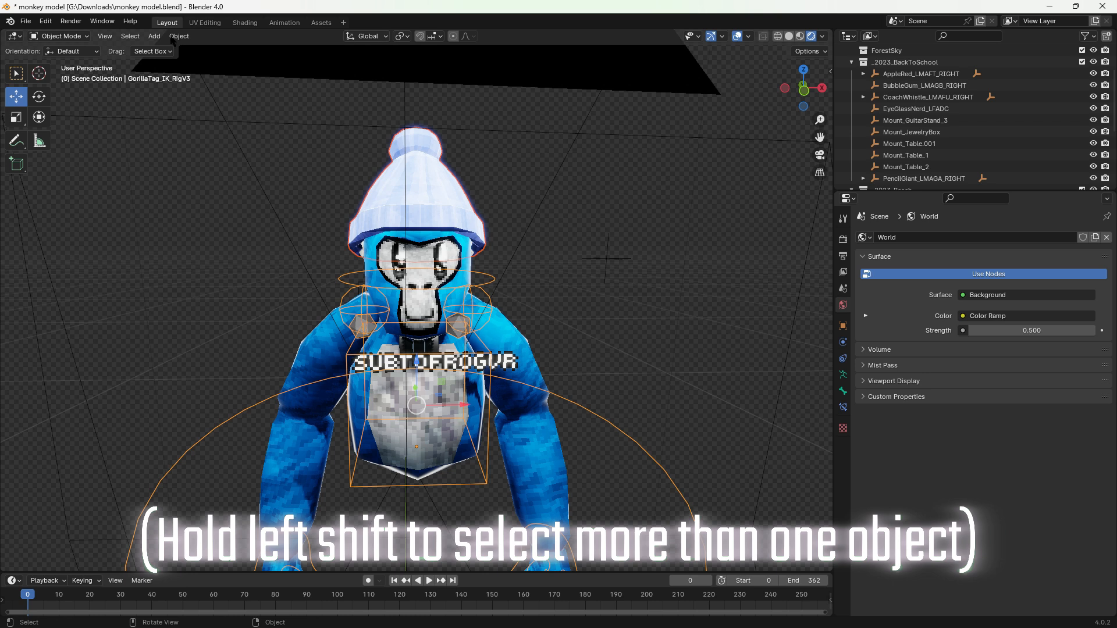
left_click(58, 36)
left_click(58, 72)
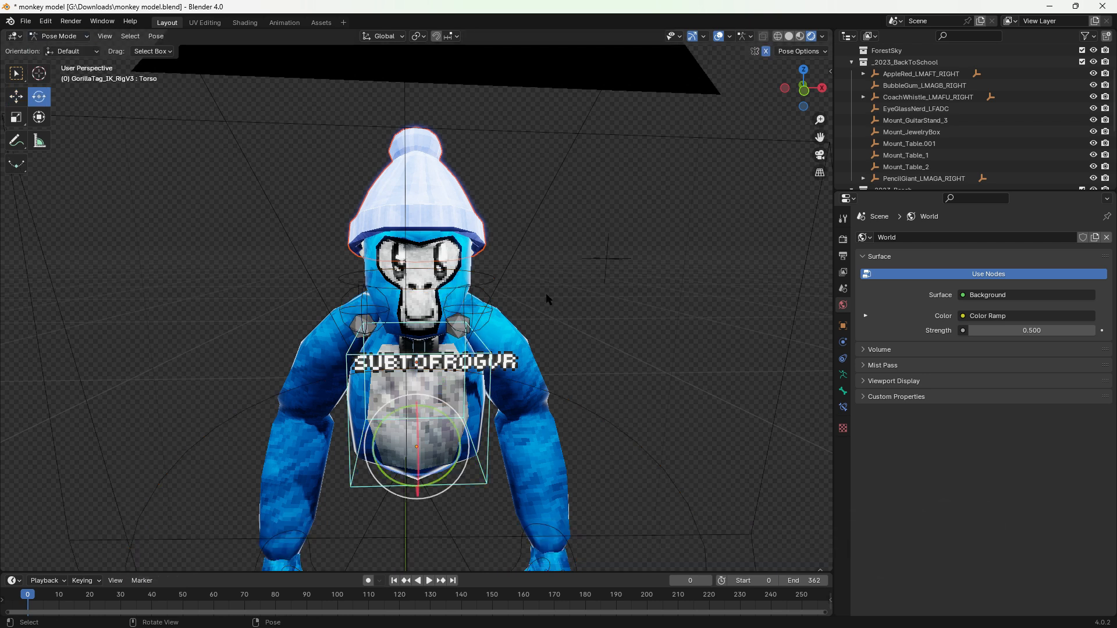
left_click(490, 282)
key("ctrl+p")
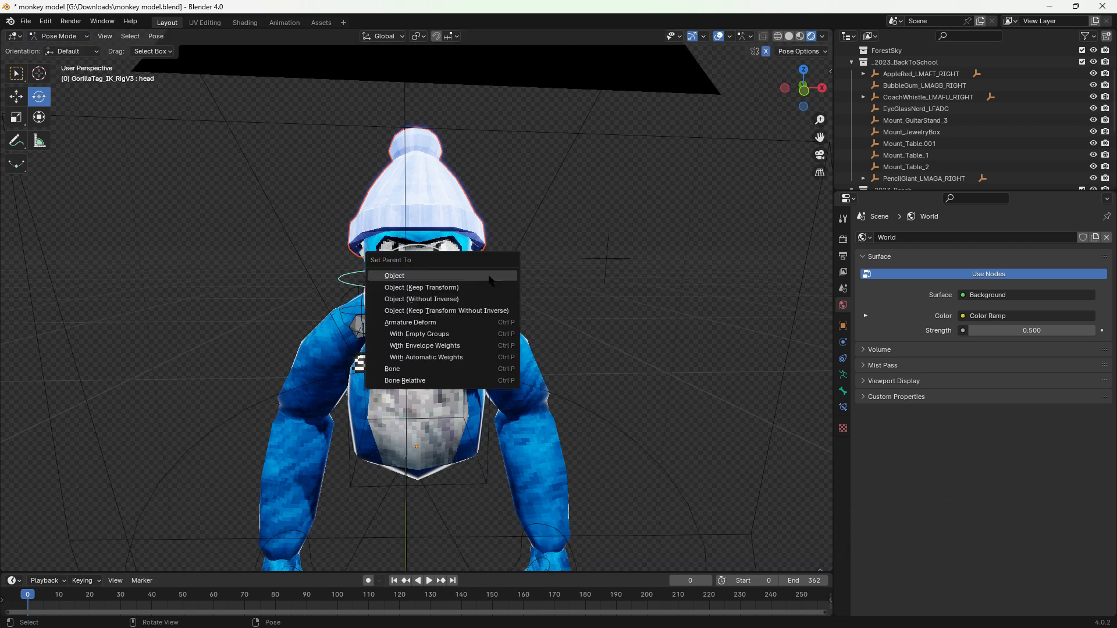
left_click(442, 369)
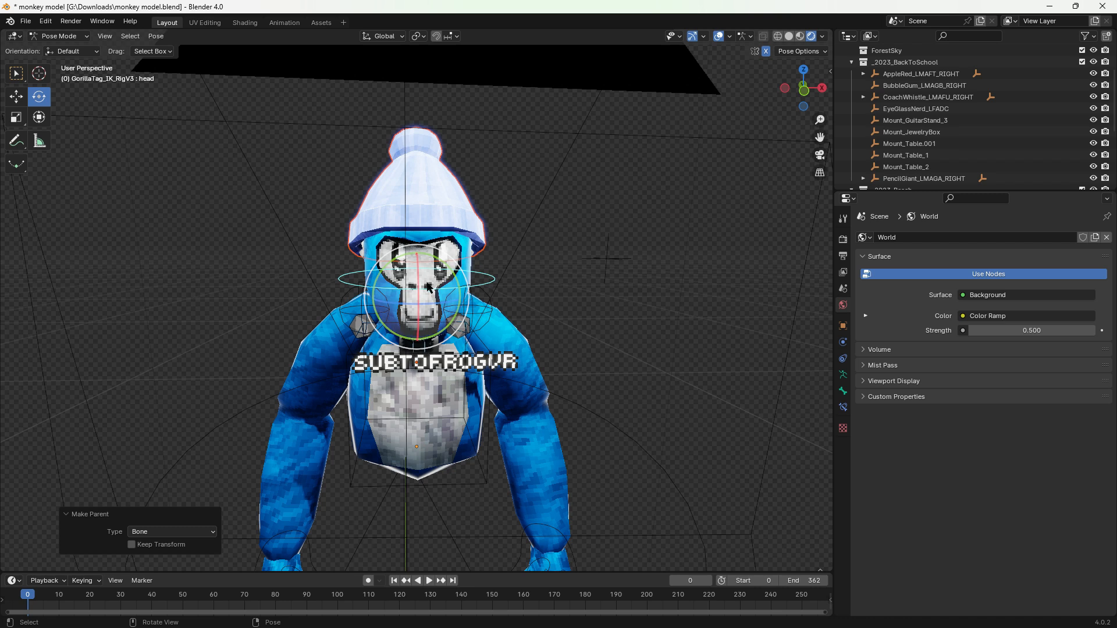
Step: Test the hat's attachment by freely rotating the head bone, and undo the rotation
key("r")
key("r")
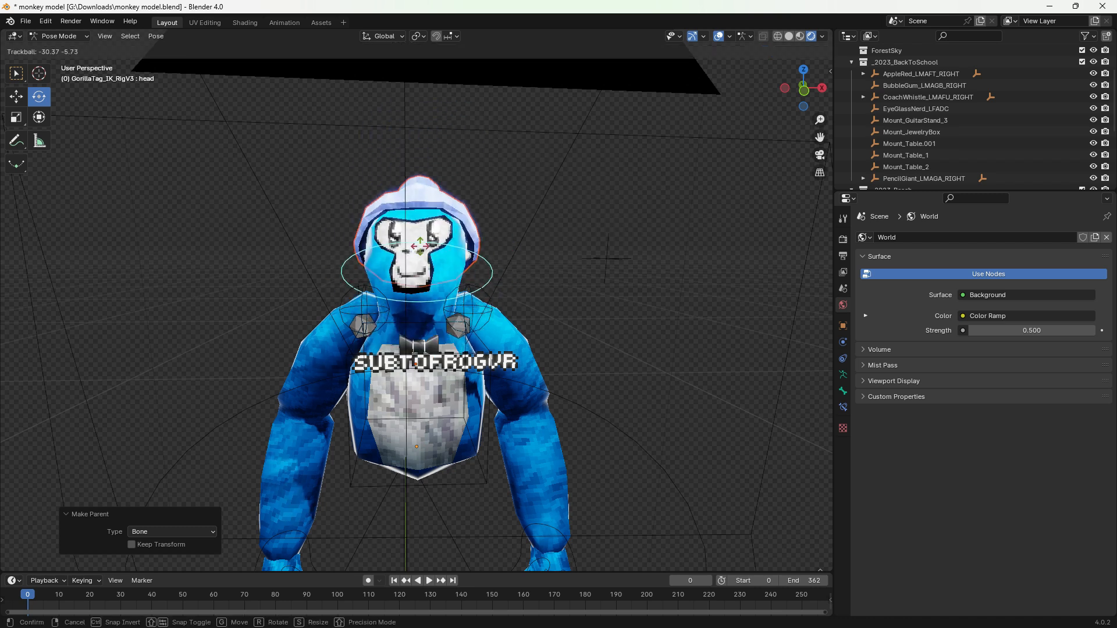
left_click(437, 336)
key("ctrl+z")
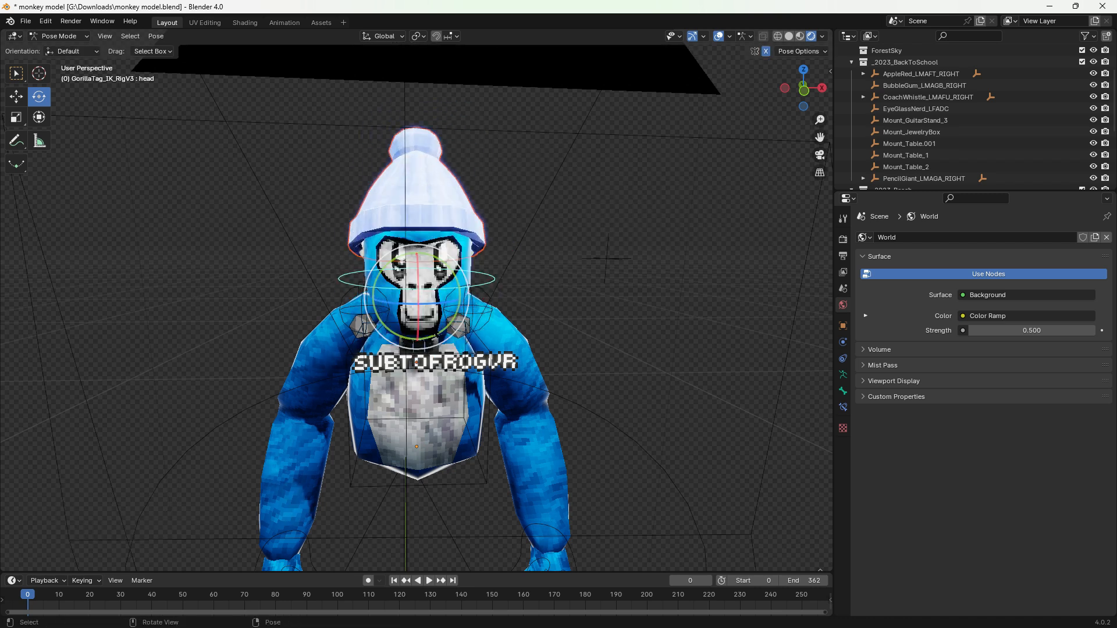
Step: Parent the bow tie to the gorilla rig's Torso bone using the Bone parent type and return to Object Mode
key("ctrl+Tab")
left_click(62, 36)
left_click(58, 78)
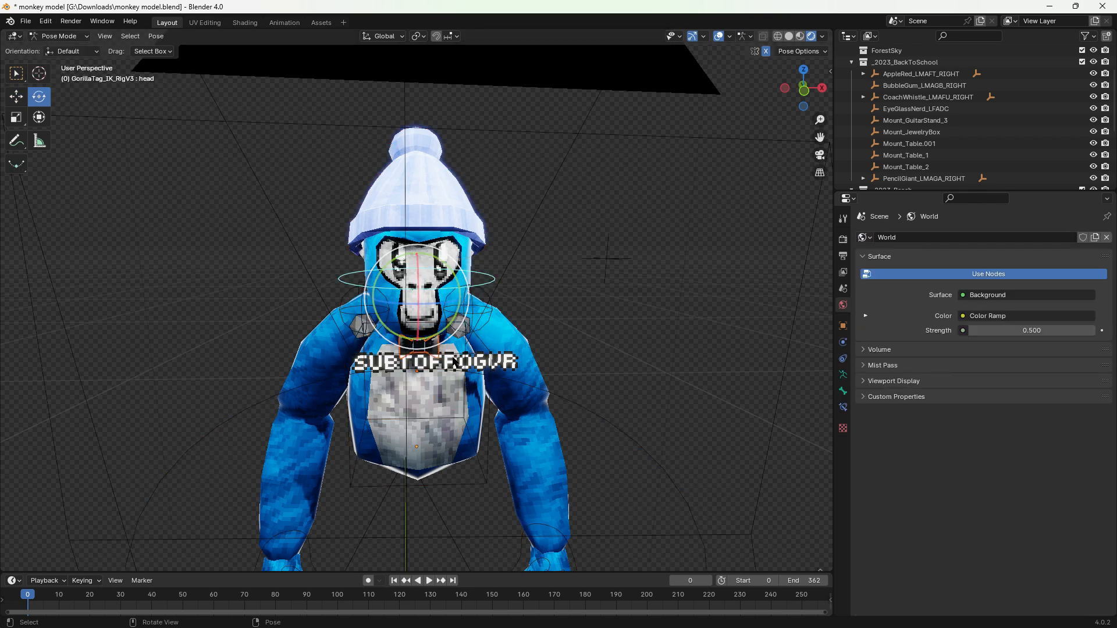
left_click(475, 336)
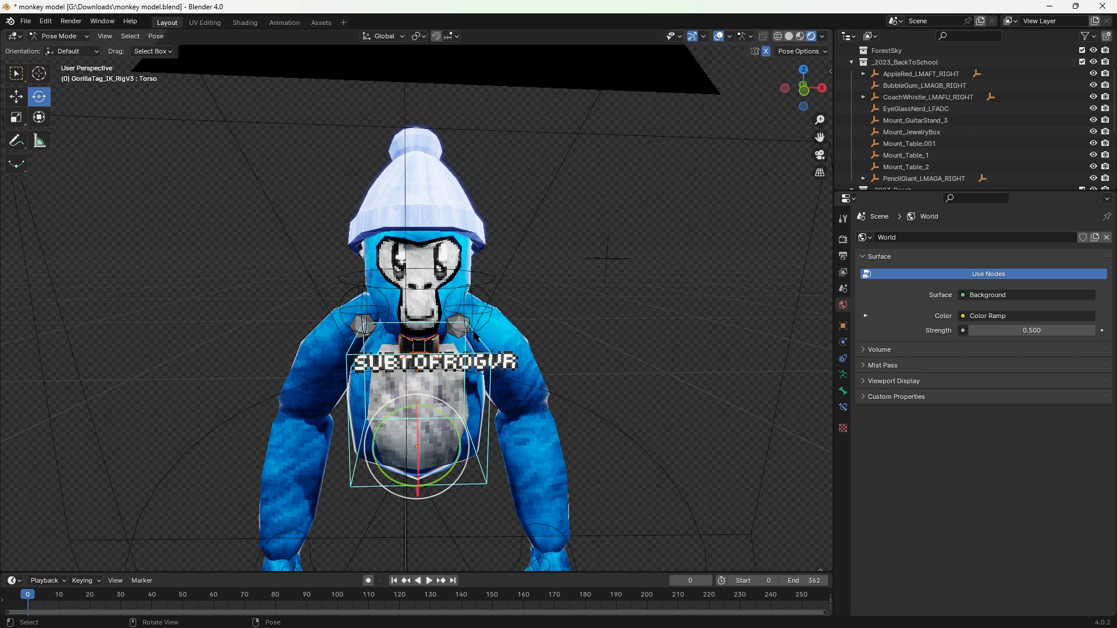
key("ctrl+p")
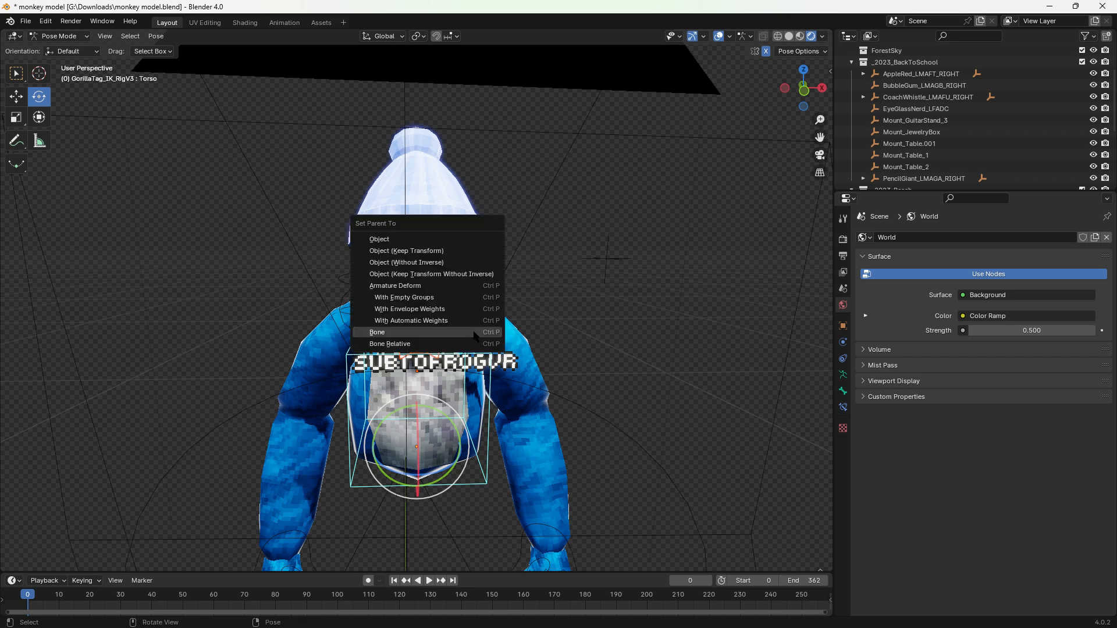
left_click(475, 336)
key("ctrl+Tab")
left_click_drag(804, 91, 802, 96)
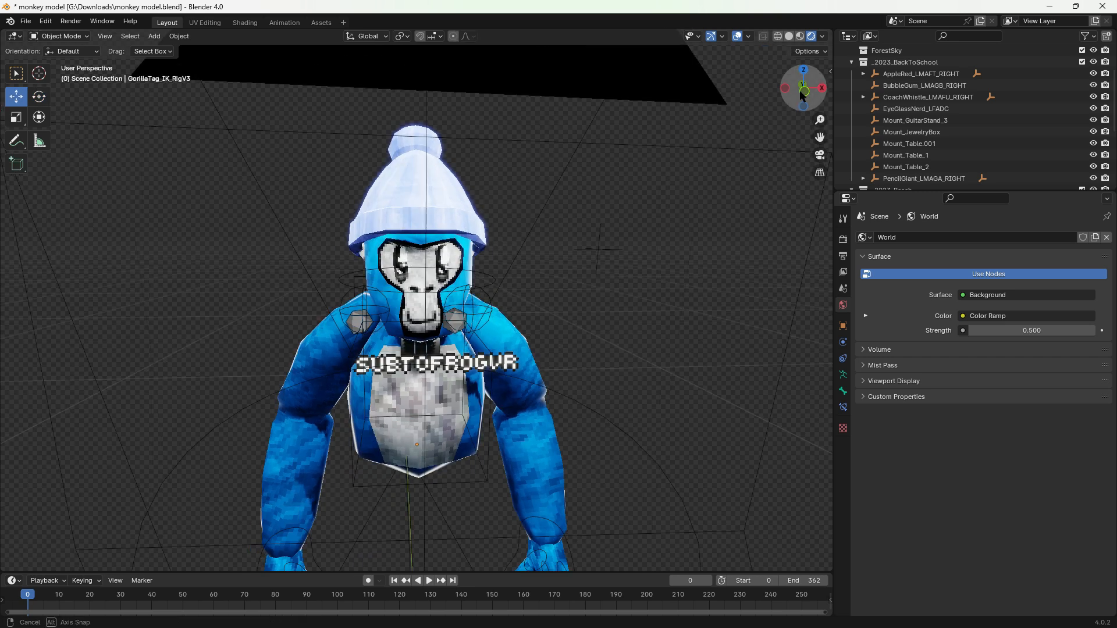
Step: Start an append from GorillaTag_Metropolis.blend on the Desktop and open its Collection folder
left_click(26, 21)
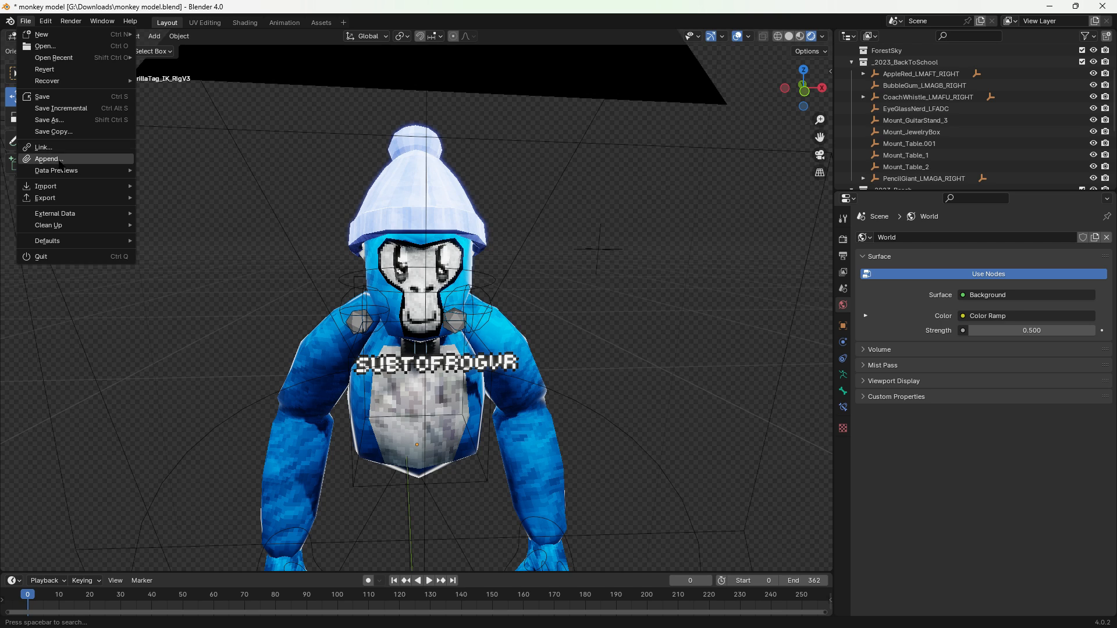
left_click(48, 159)
left_click(303, 232)
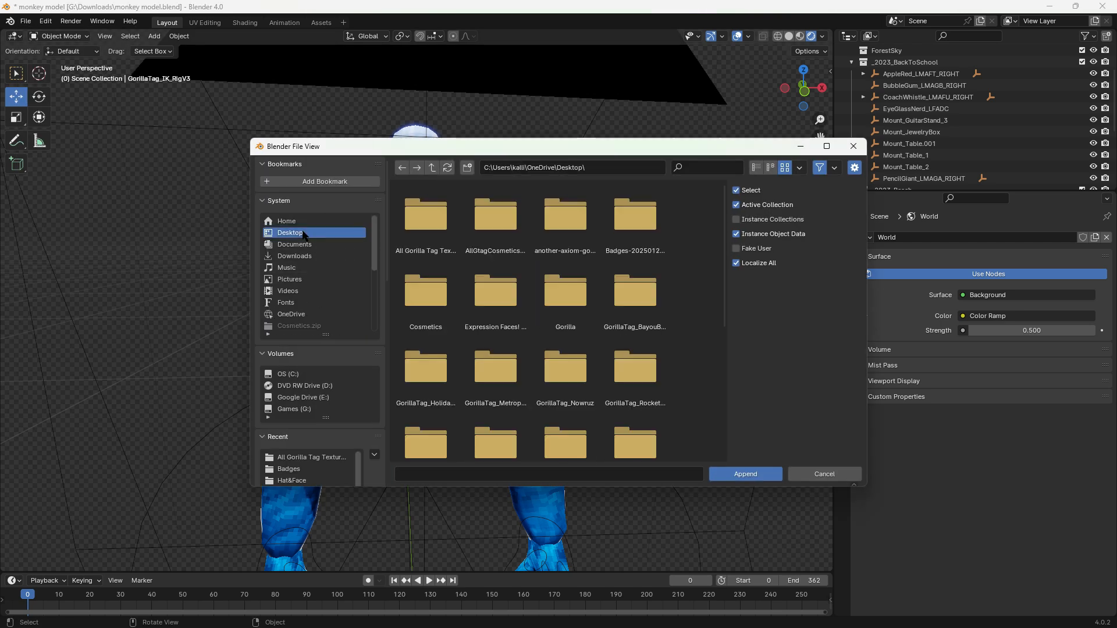
scroll(460, 296, "down", 3)
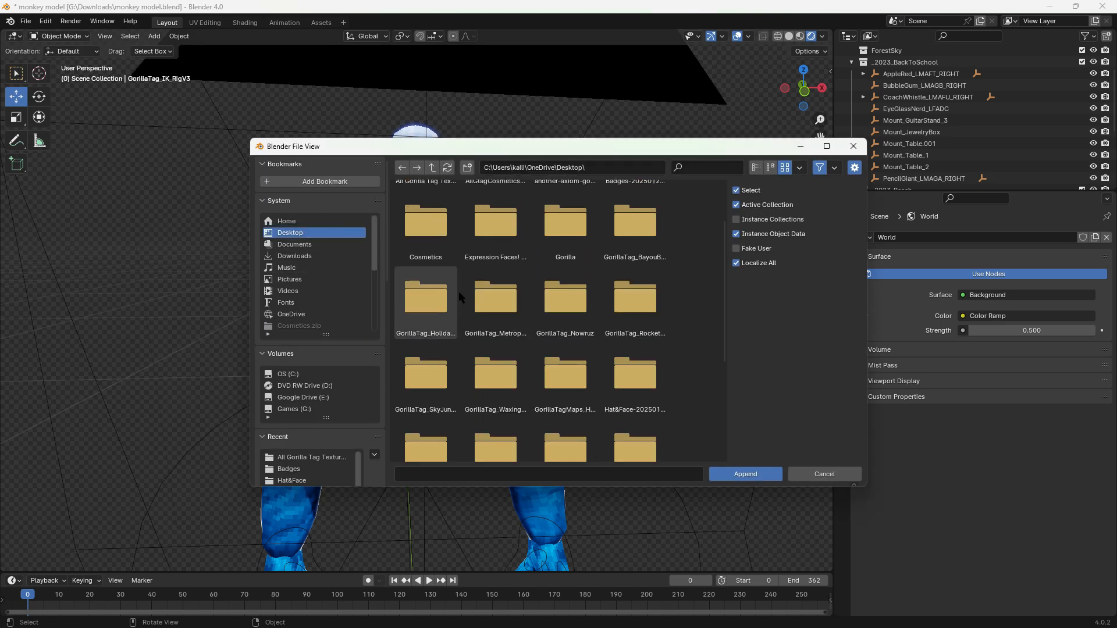
double_click(500, 295)
left_click(516, 229)
double_click(514, 228)
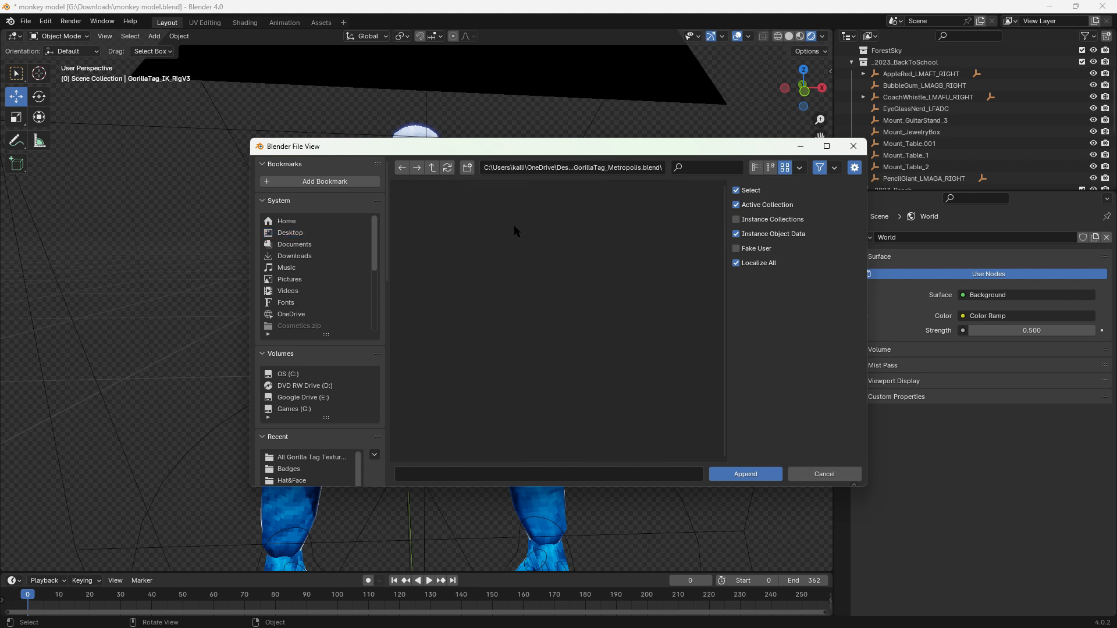
double_click(645, 233)
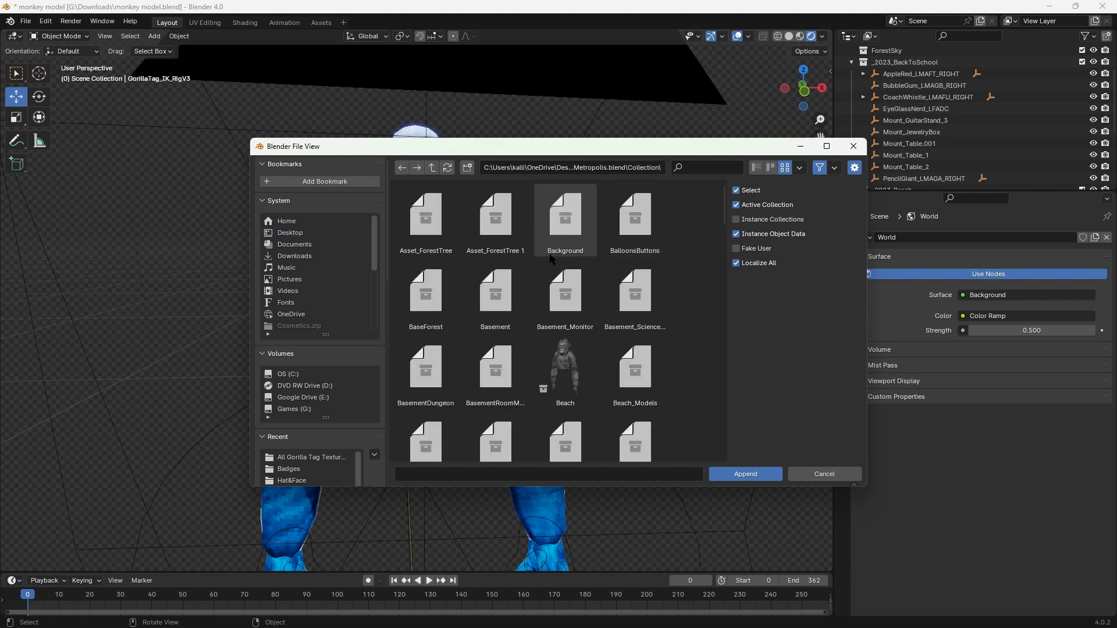
Step: Filter the collections by "forest" and append all the matching ones, from Asset_ForestTree to the ForestTrees instances
left_click(716, 167)
type("fo")
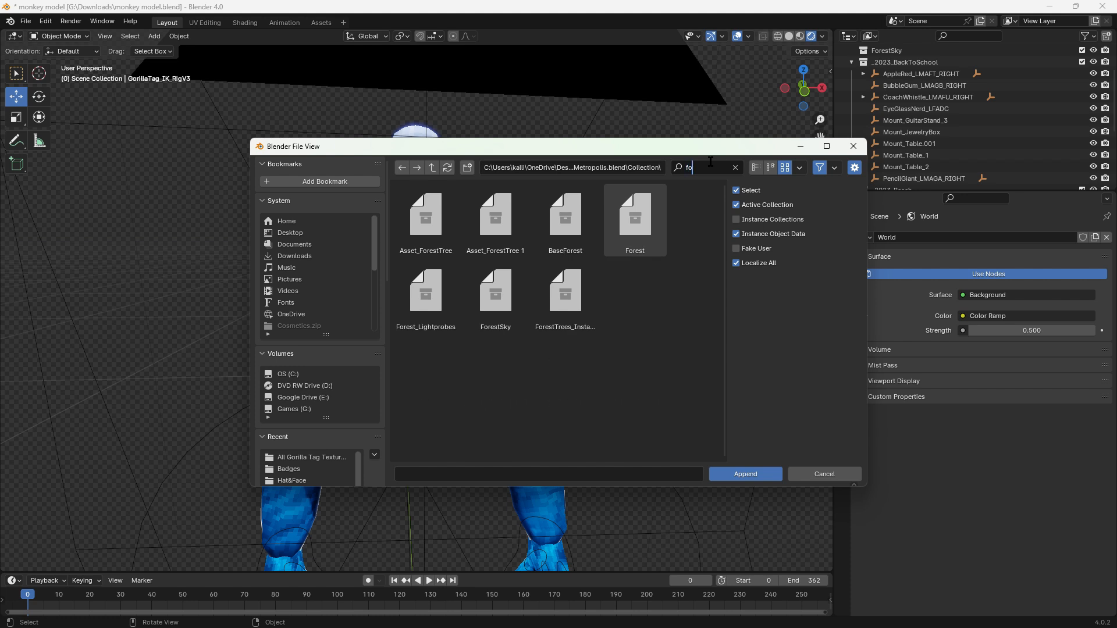
type("ret")
key("BackSpace")
key("Return")
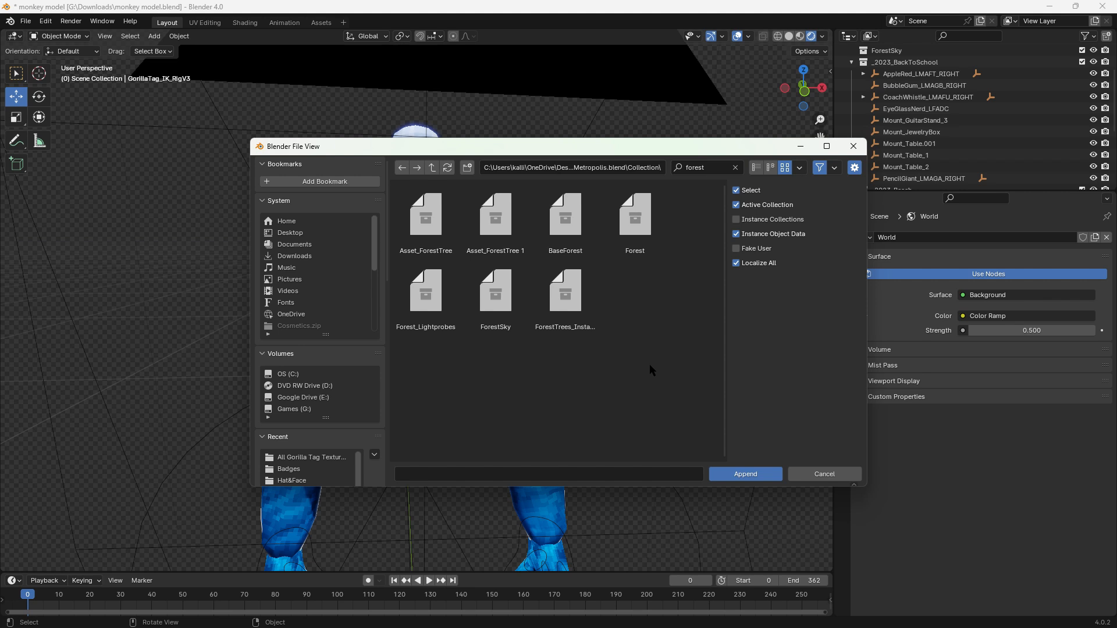
left_click_drag(658, 368, 441, 211)
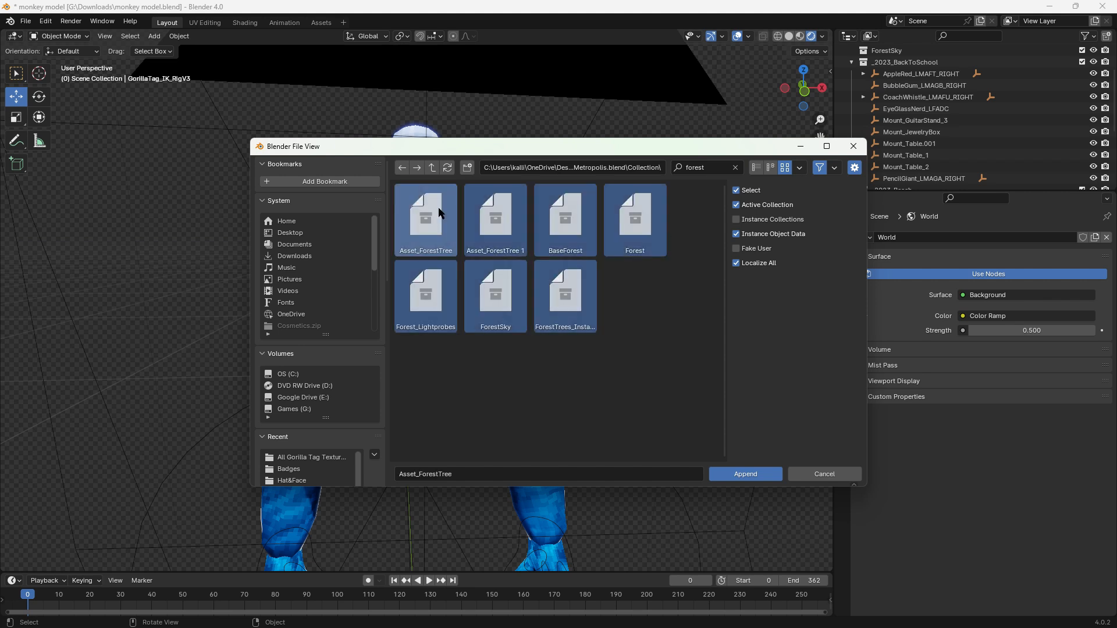
left_click(770, 469)
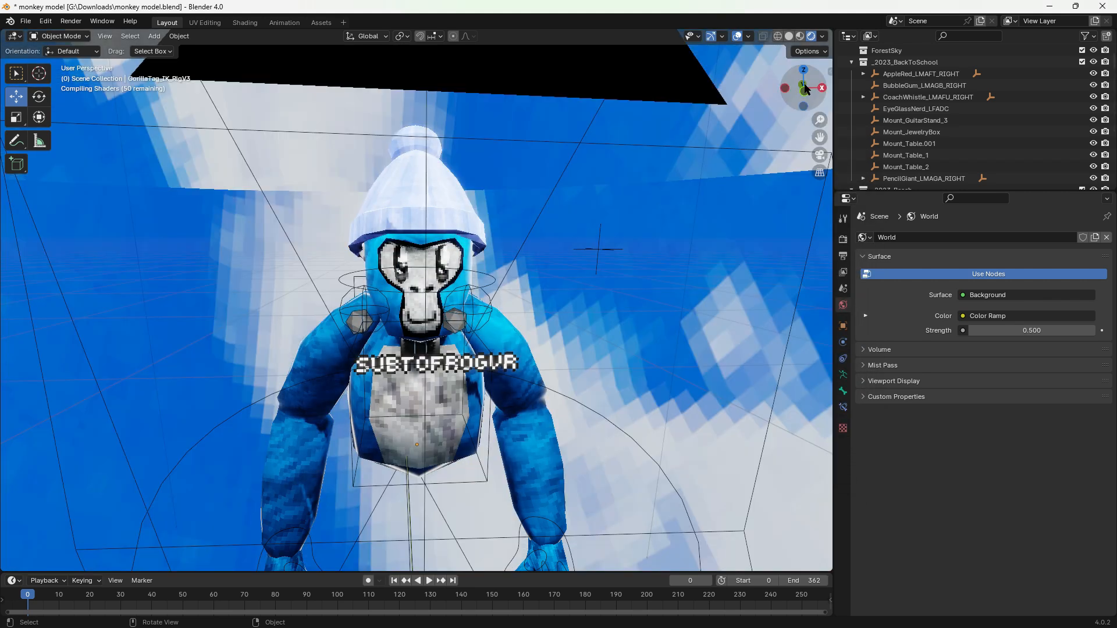
Step: Delete the large cloudy sky object that surrounds the appended forest map
middle_click_drag(678, 163, 613, 178)
scroll(613, 180, "down", 20)
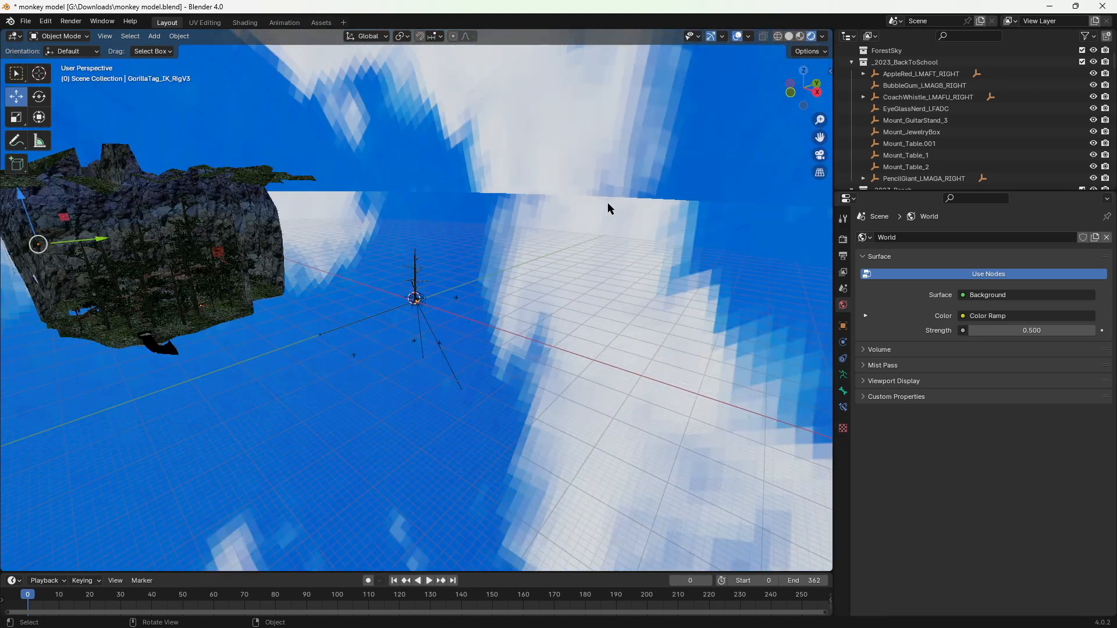
left_click(611, 160)
key("Delete")
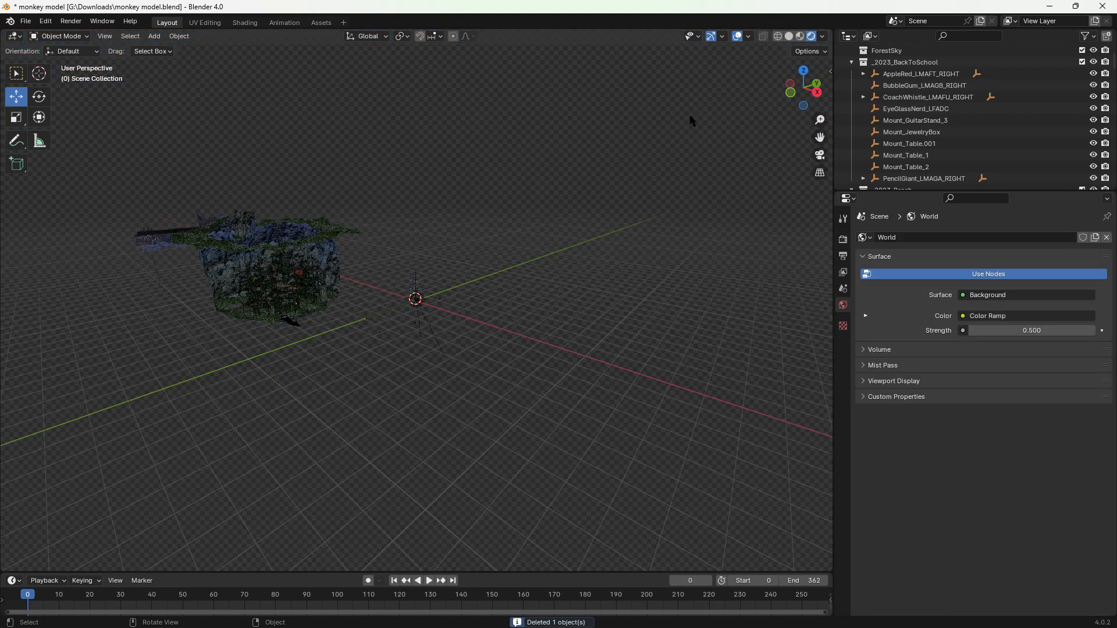
Step: Select the gorilla rig, area lights and camera, and move them together about -60.97 m in X and -68.81 m in Y into the forest
scroll(305, 224, "up", 15)
scroll(305, 224, "up", 6)
left_click_drag(805, 92, 949, 38)
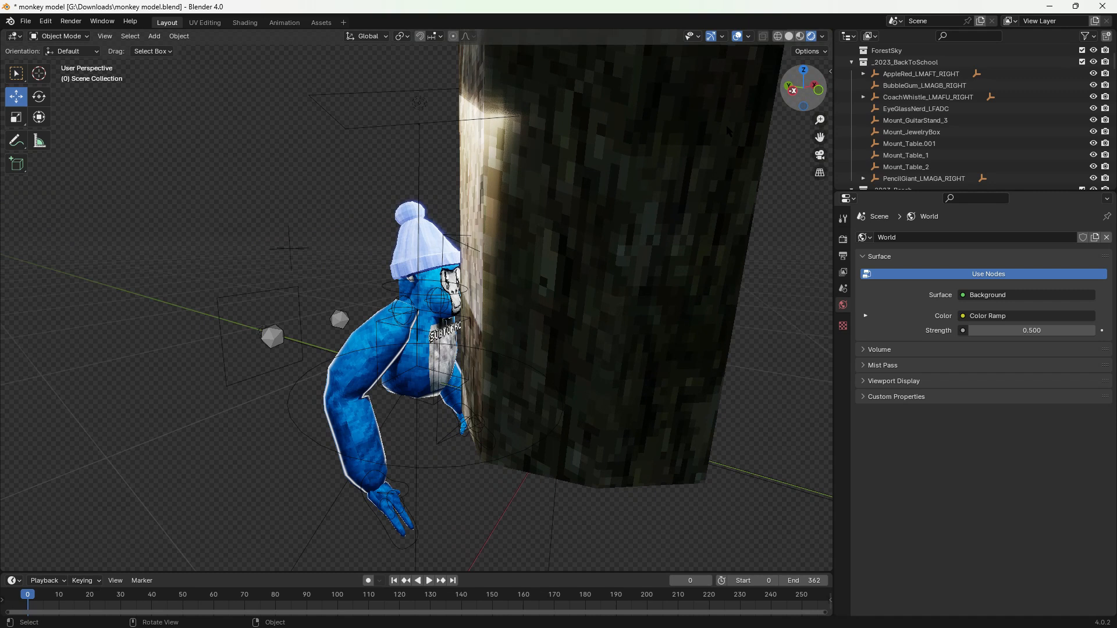
left_click(293, 399, "shift")
left_click(245, 293, "shift")
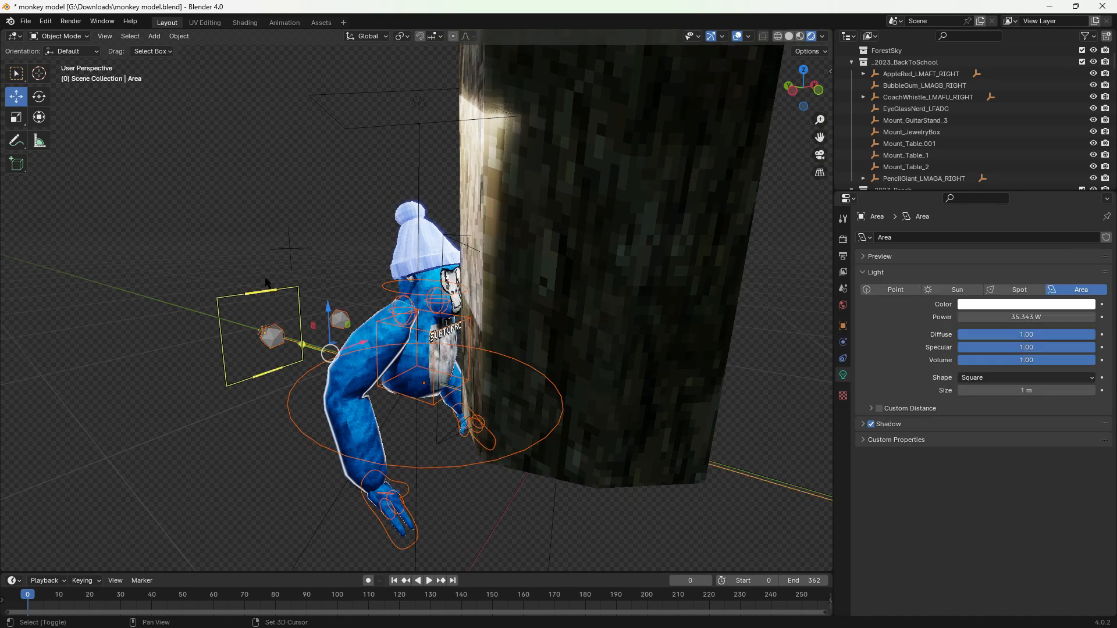
left_click(471, 90, "shift")
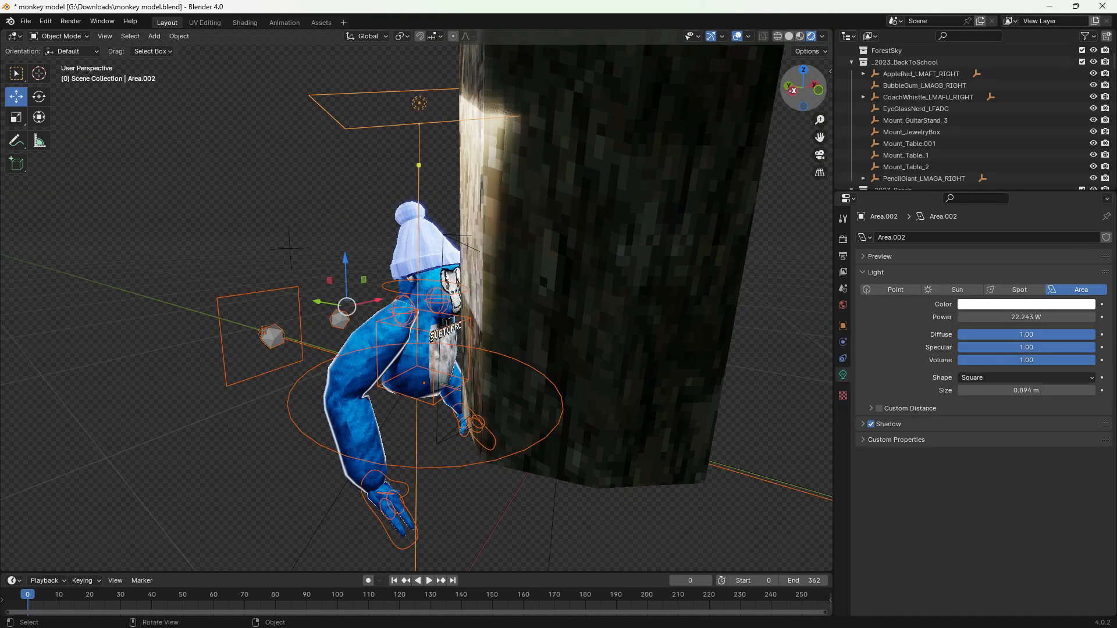
left_click_drag(798, 85, 576, 87)
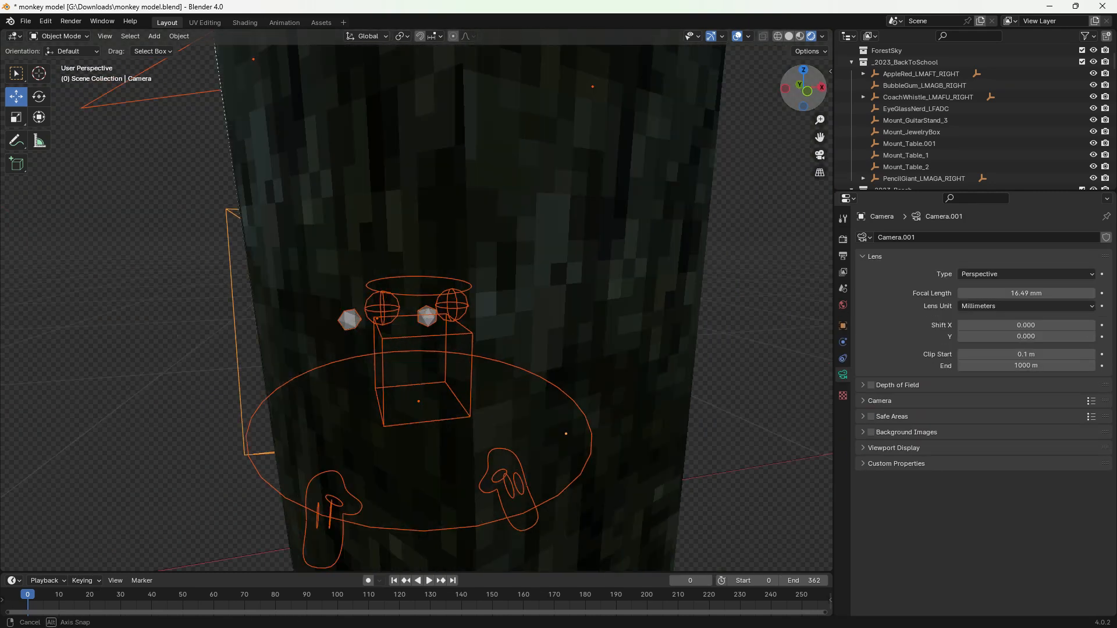
left_click_drag(914, 79, 817, 78)
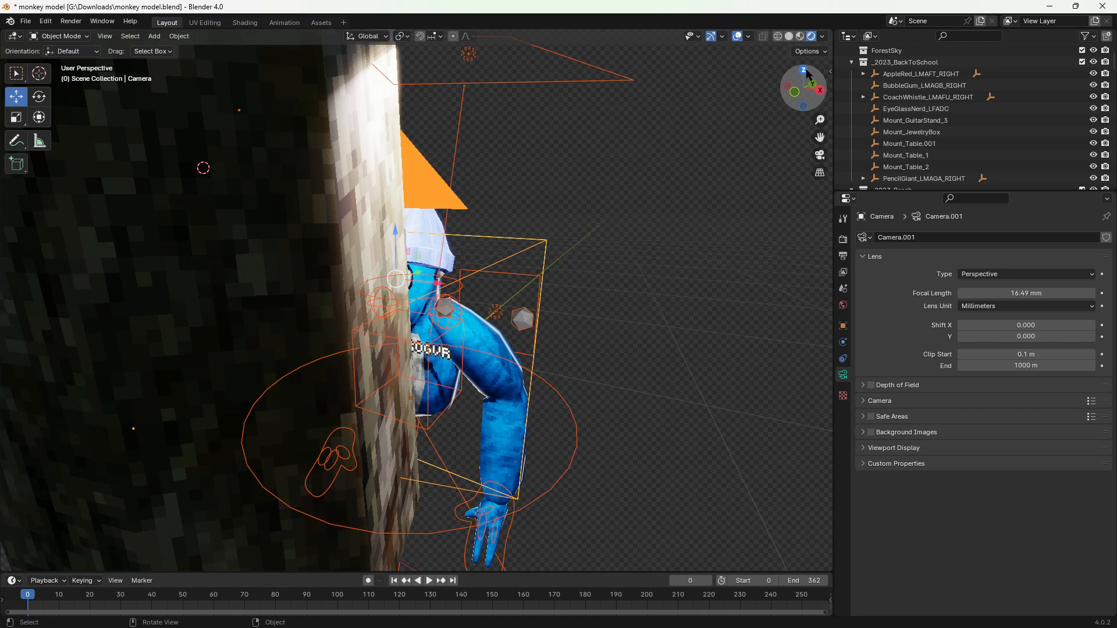
left_click(804, 71)
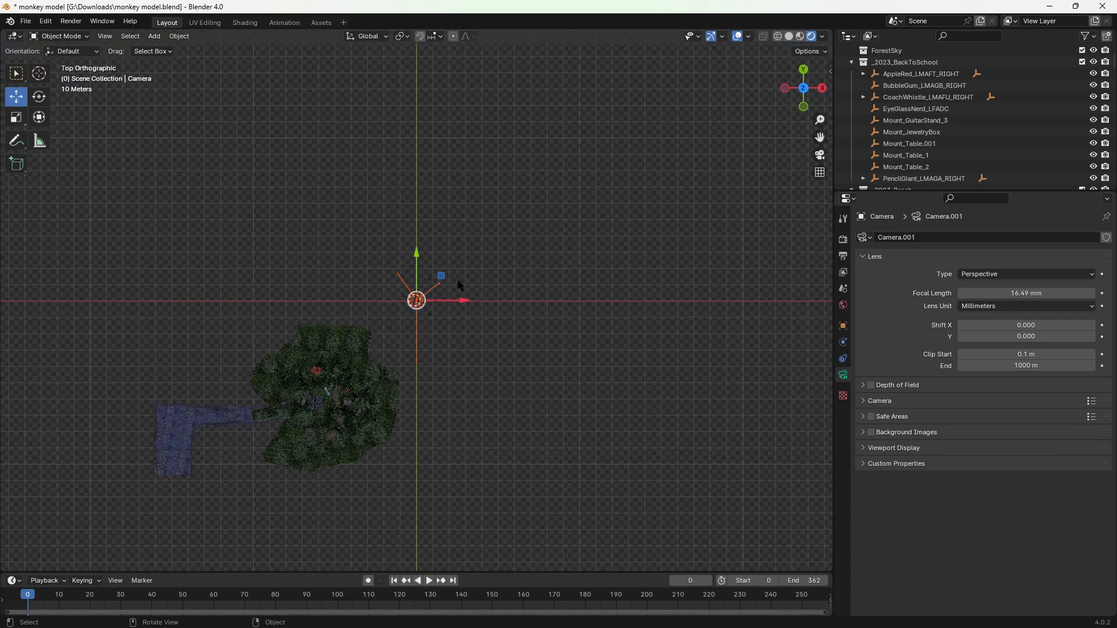
left_click_drag(441, 279, 339, 390)
middle_click_drag(339, 389, 470, 260, "shift")
scroll(469, 260, "up", 14)
middle_click_drag(728, 140, 102, 491, "shift")
middle_click_drag(226, 378, 226, 404, "shift")
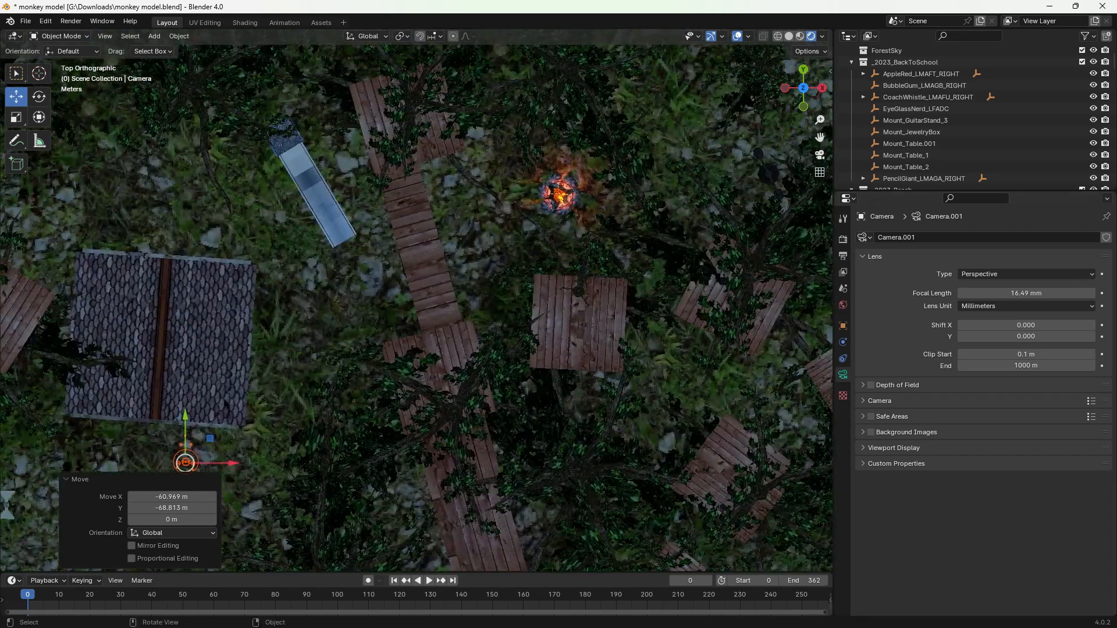
Step: Move the selected rig, lights and camera over the wooden walkway and adjust their height so the gorilla stands on its planks
left_click_drag(208, 436, 418, 189)
scroll(454, 244, "up", 8)
key("KP_3")
scroll(431, 273, "down", 15)
middle_click_drag(419, 188, 425, 246, "shift")
scroll(425, 246, "up", 15)
left_click_drag(585, 168, 628, 481)
middle_click_drag(629, 481, 483, 349, "shift")
scroll(457, 305, "up", 6)
Step: Rotate the selected gorilla rig, lights and camera about 98.1° around the global Z axis
middle_click_drag(458, 305, 388, 273)
scroll(512, 276, "up", 2)
left_click(38, 96)
left_click_drag(386, 273, 442, 268)
middle_click_drag(442, 267, 559, 268)
middle_click_drag(364, 190, 521, 172)
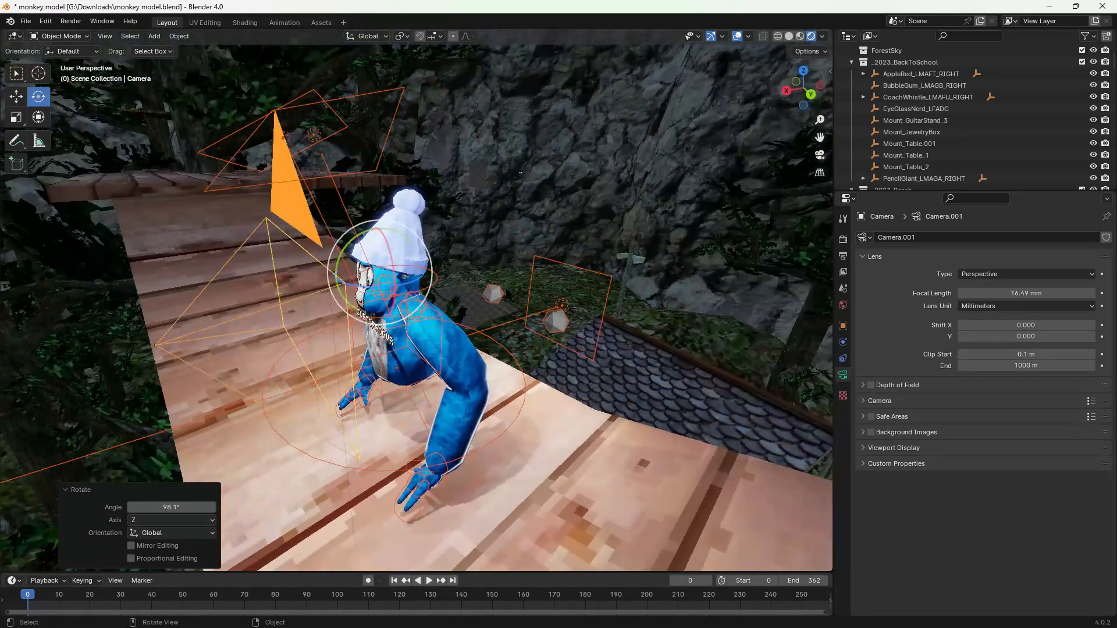
Step: Append the TreeRoom, treeroom_lights and TreeRoomSigns collections from GorillaTag_Metropolis.blend, filtering by "treeroom"
left_click(26, 21)
left_click(47, 159)
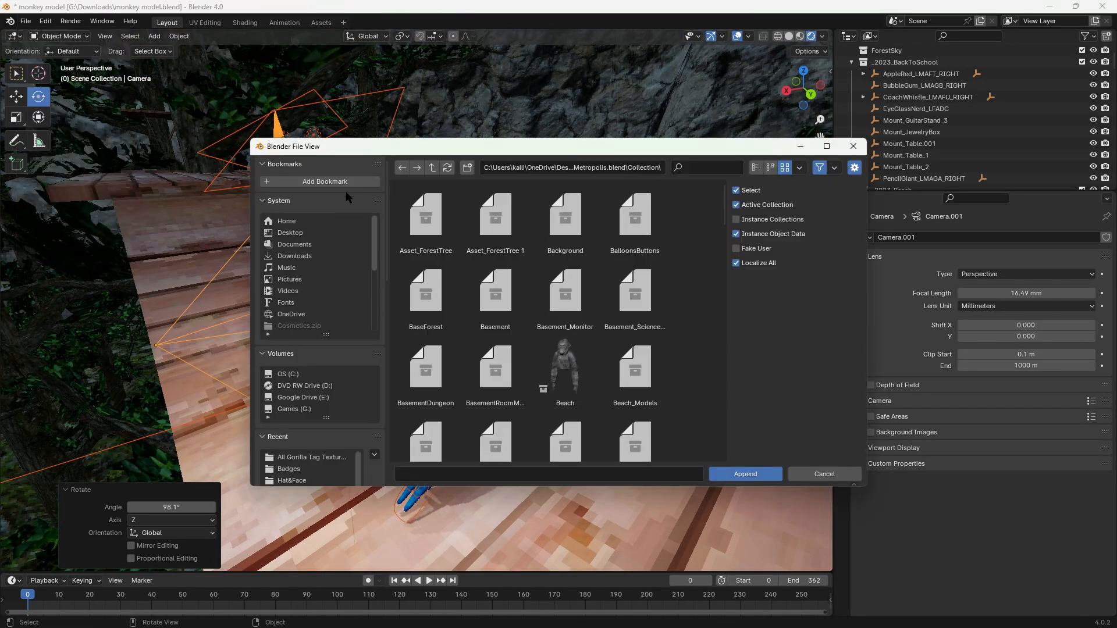
left_click(713, 166)
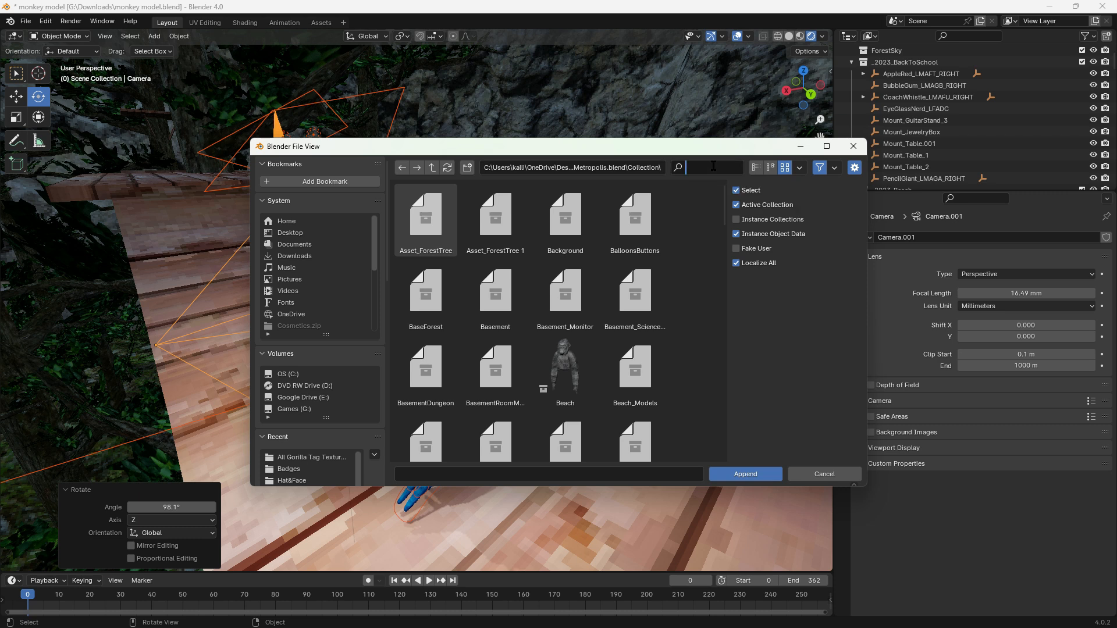
type("tree")
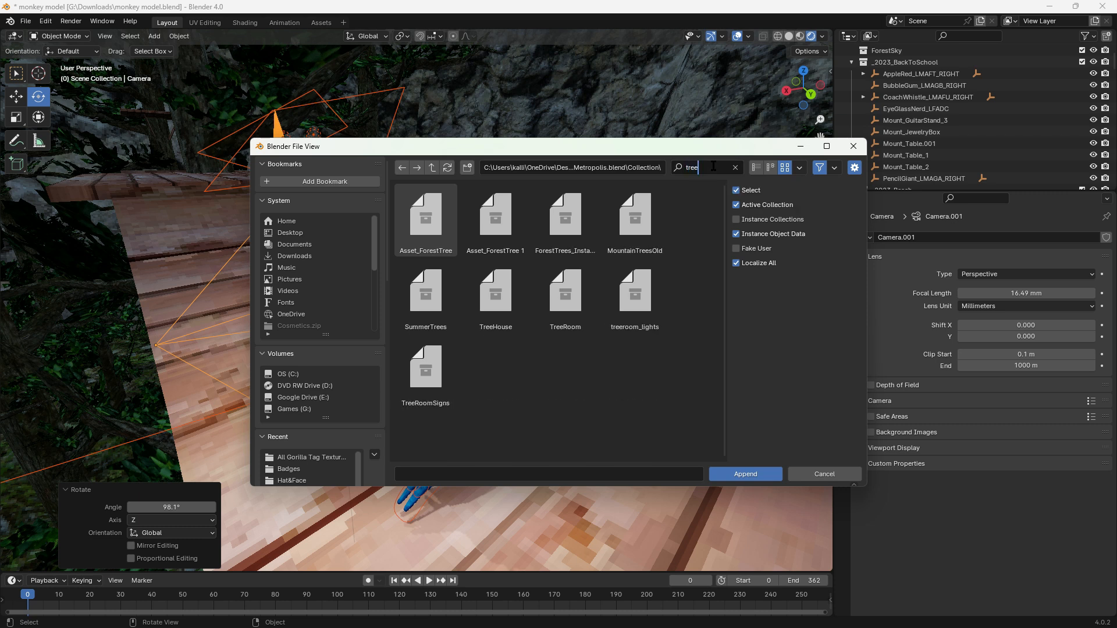
type("room")
left_click(601, 290)
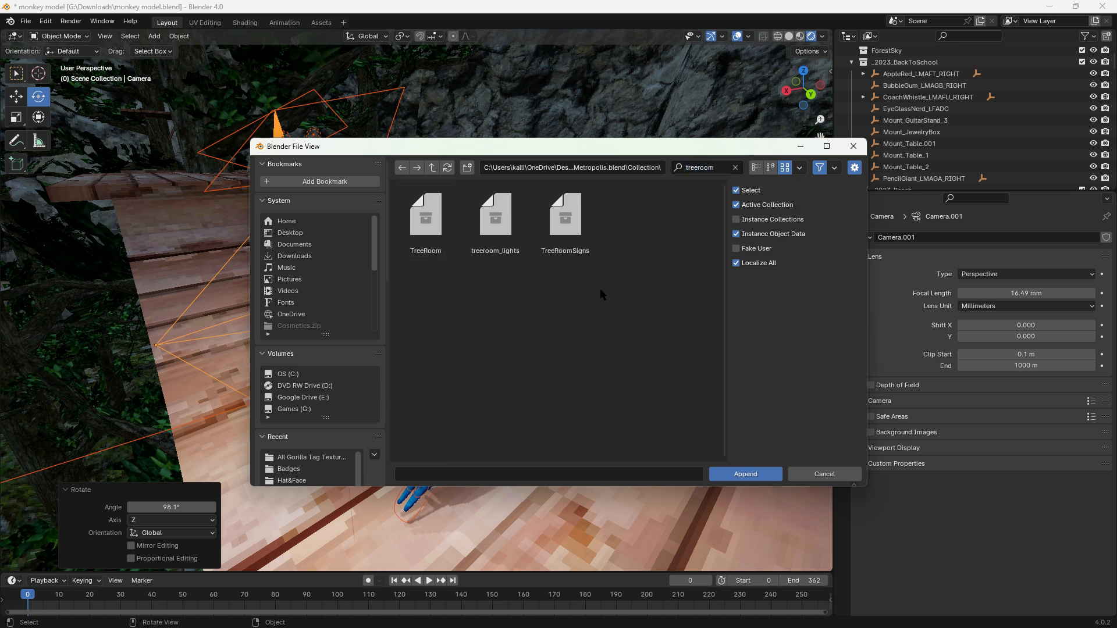
key("a")
left_click(748, 474)
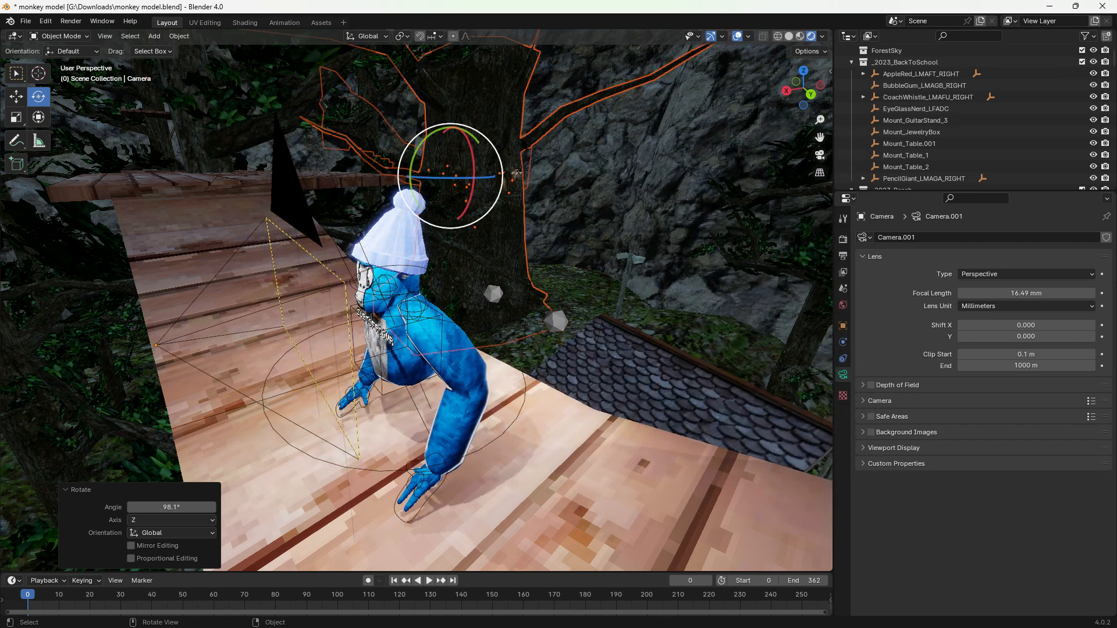
Step: View the gorilla from the front on the walkway and add a Sun light to the scene
left_click_drag(802, 70, 799, 59)
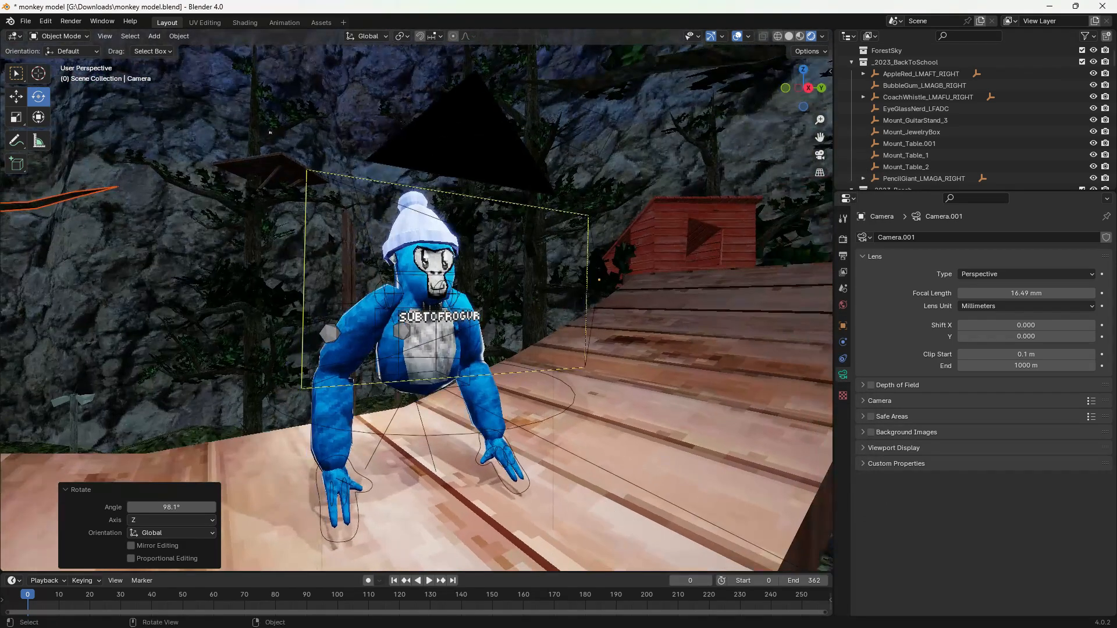
key("shift+grave")
key("Return")
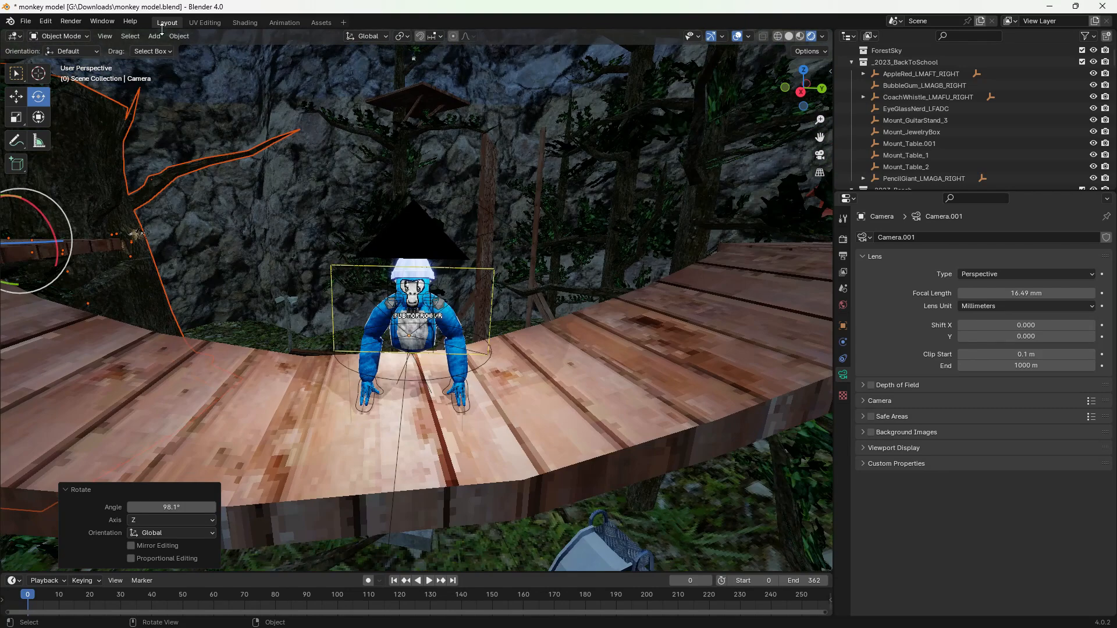
left_click(155, 35)
mouse_move(171, 191)
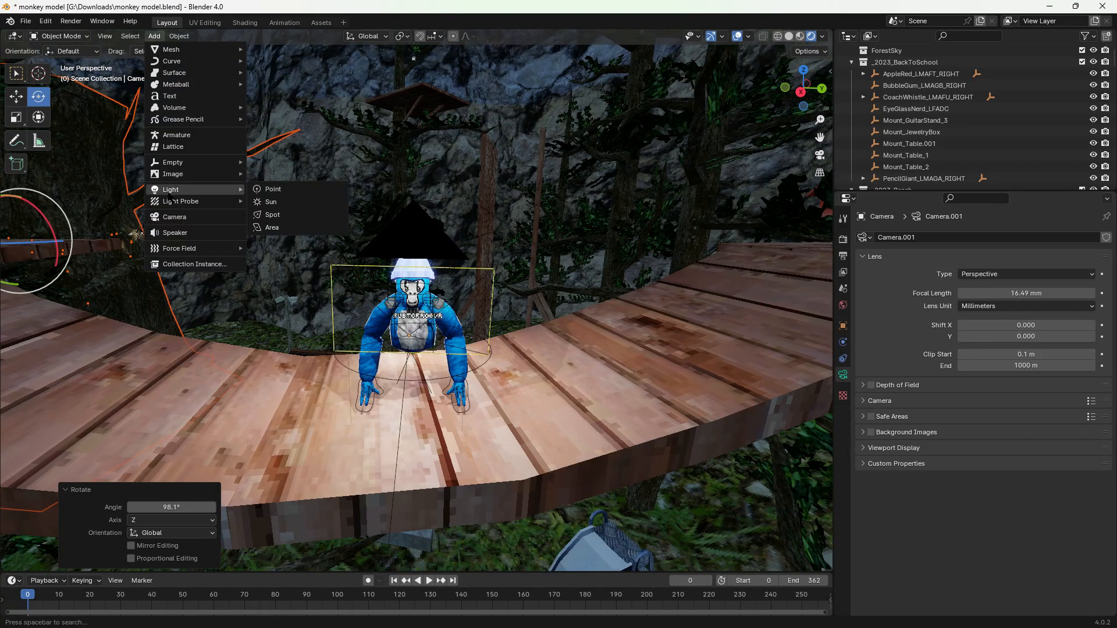
left_click(271, 202)
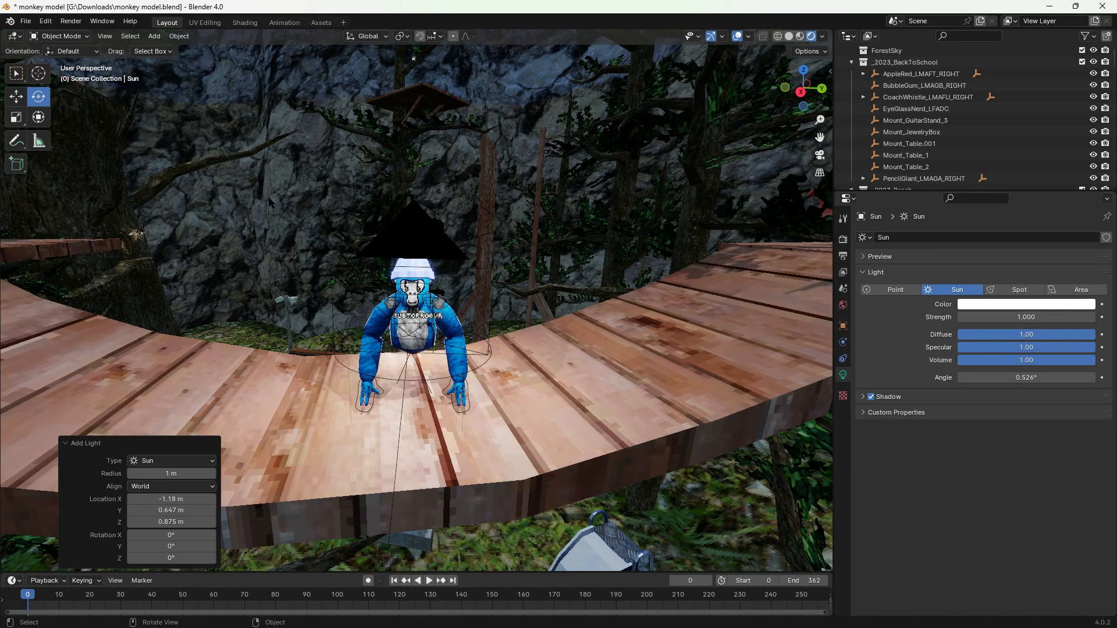
Step: Tilt the sun light with a free trackball rotation of about 13.8° and 4.01°, and set its strength to 3.9
key("Home")
left_click_drag(639, 385, 642, 395)
left_click_drag(1026, 317, 1106, 317)
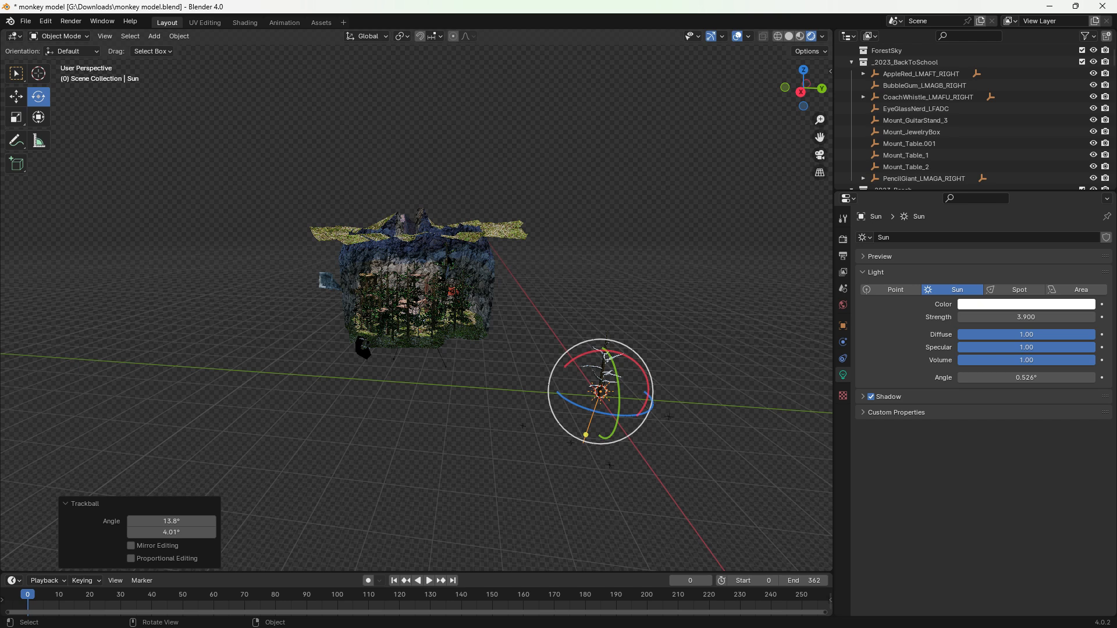
Step: Paste a copy of the sun light in place and change the copy's light color to orange
key("ctrl+v")
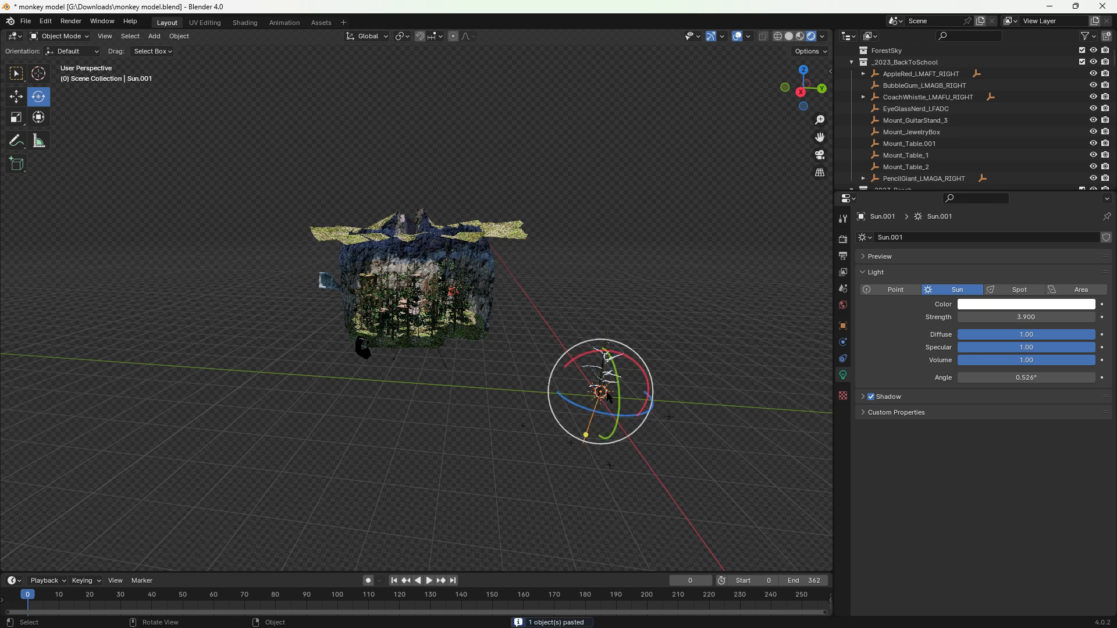
left_click(1063, 305)
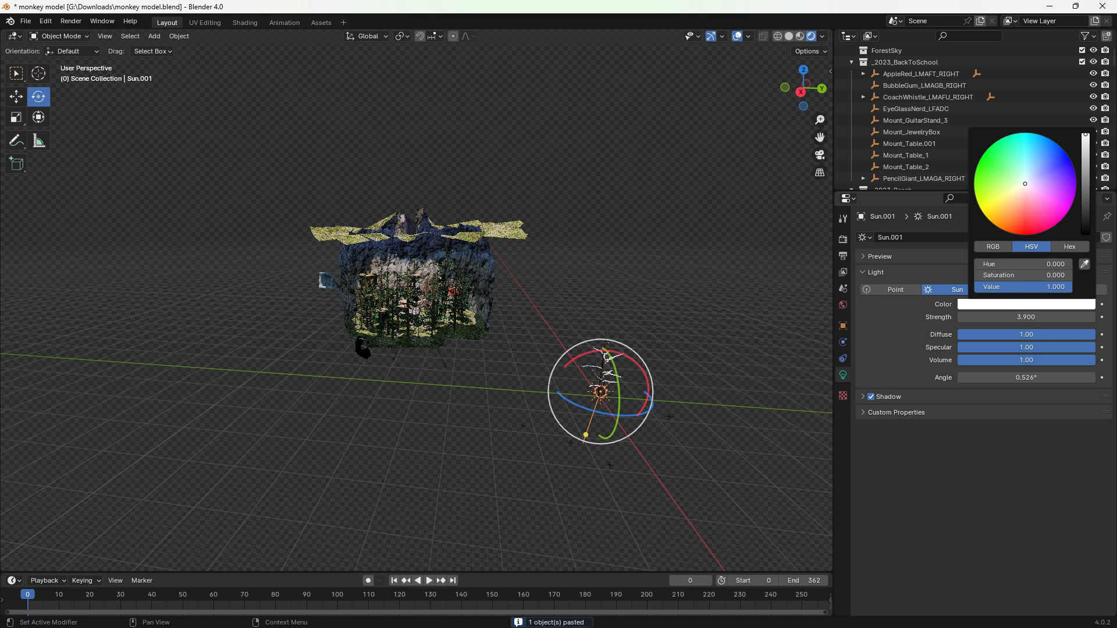
left_click(1002, 230)
Step: Examine the two-sun lighting on the gorilla and the walkway, up close, from a distance and through the camera
scroll(125, 229, "up", 20)
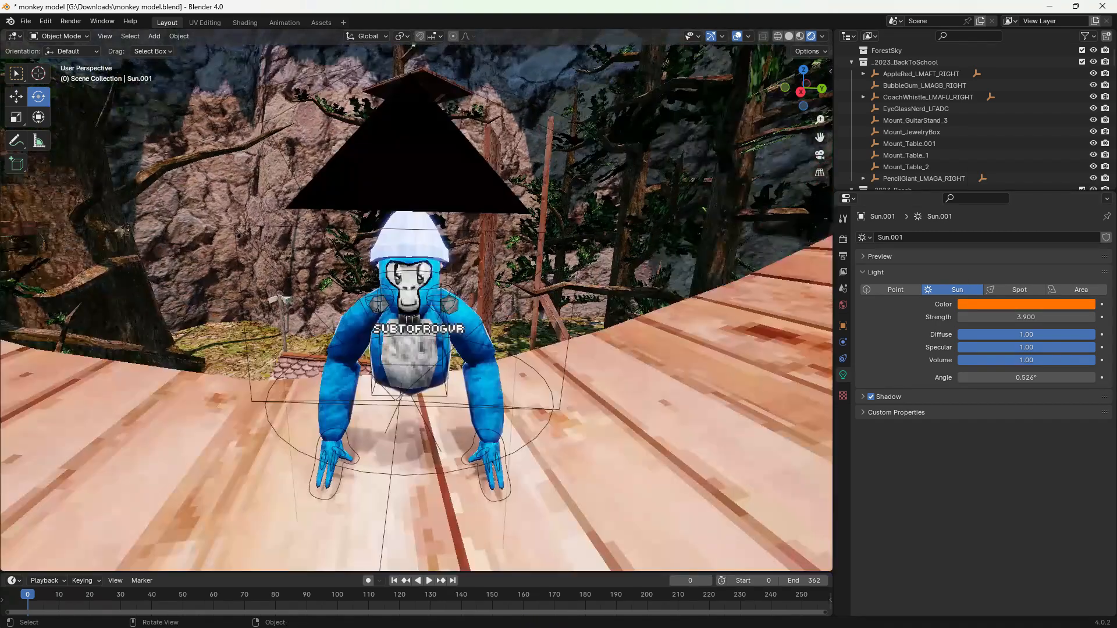
scroll(125, 228, "up", 4)
left_click_drag(803, 96, 790, 93)
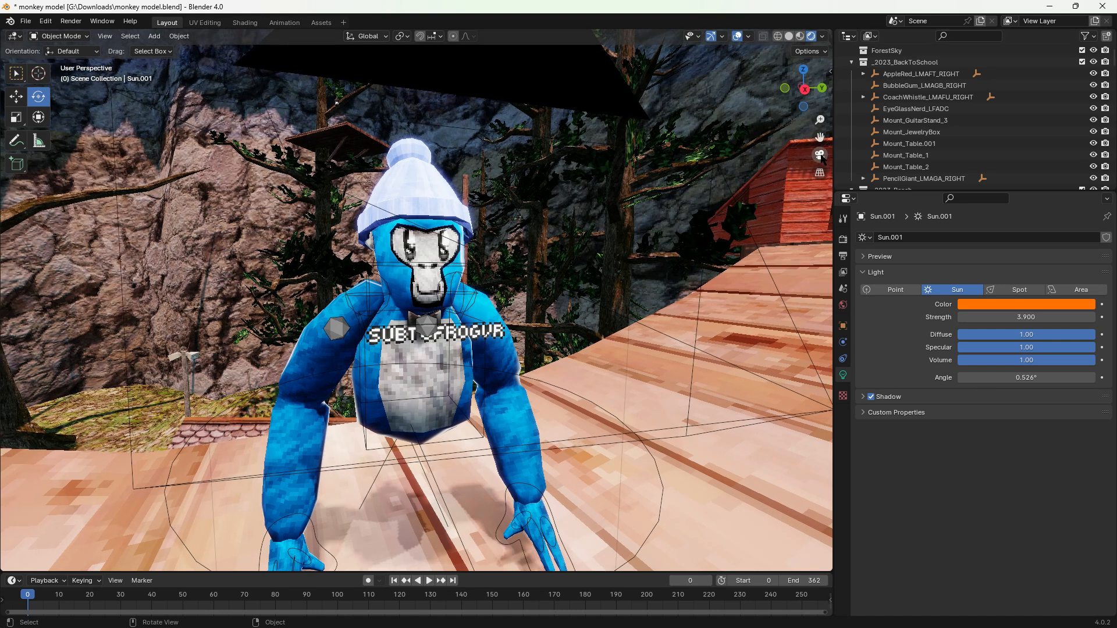
left_click(820, 155)
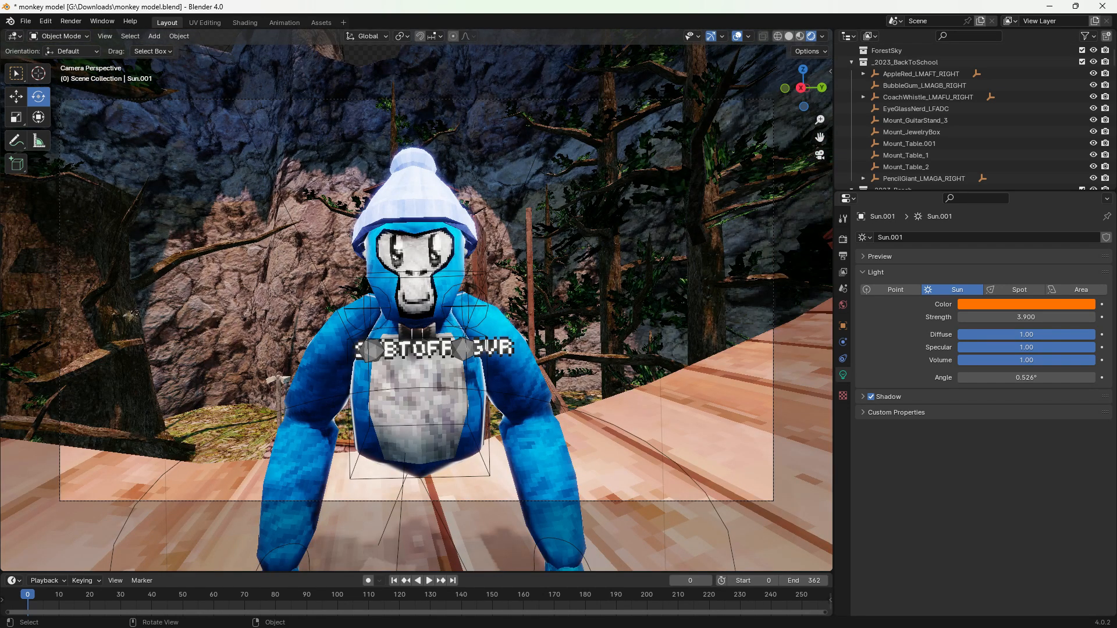
left_click_drag(791, 93, 800, 99)
scroll(416, 300, "down", 15)
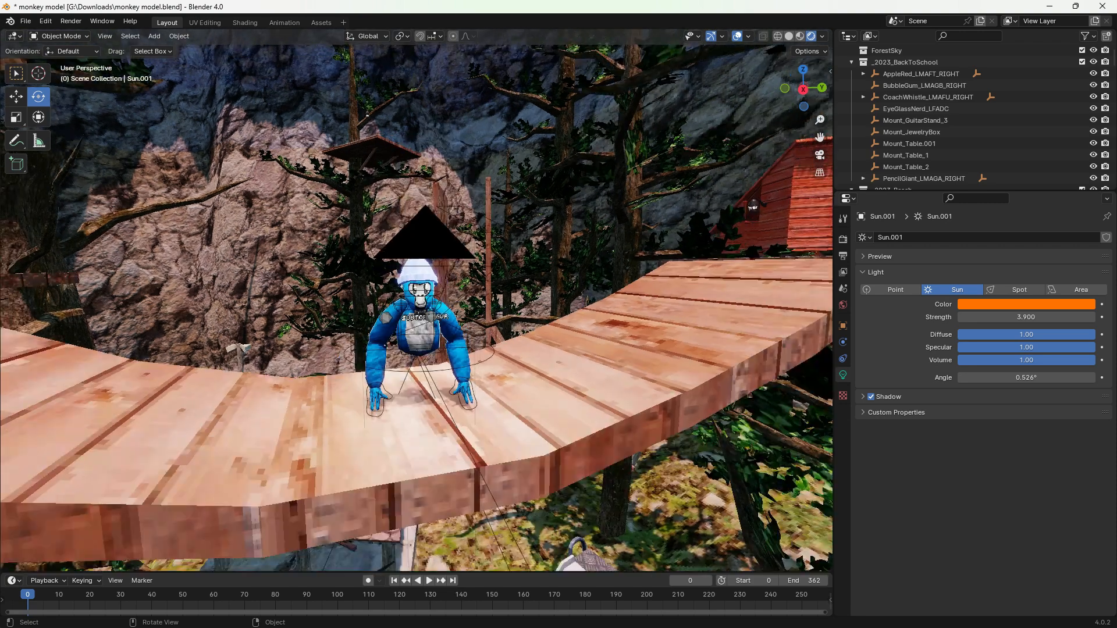
scroll(274, 174, "down", 8)
left_click(669, 260)
scroll(669, 259, "up", 15)
left_click_drag(807, 98, 817, 100)
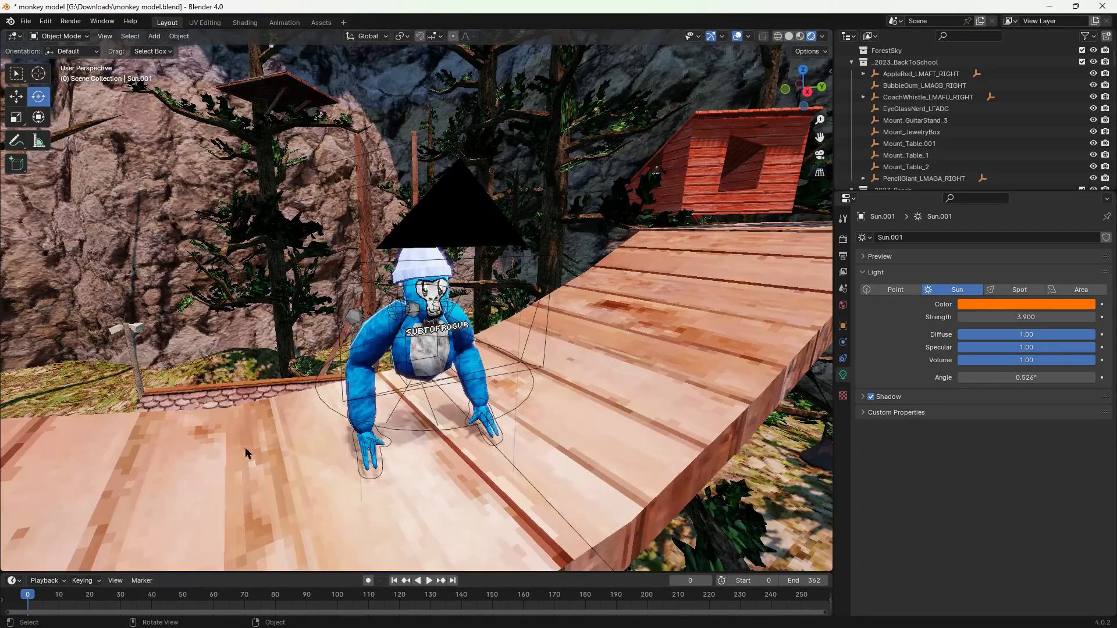
scroll(656, 171, "down", 3)
scroll(395, 224, "up", 6)
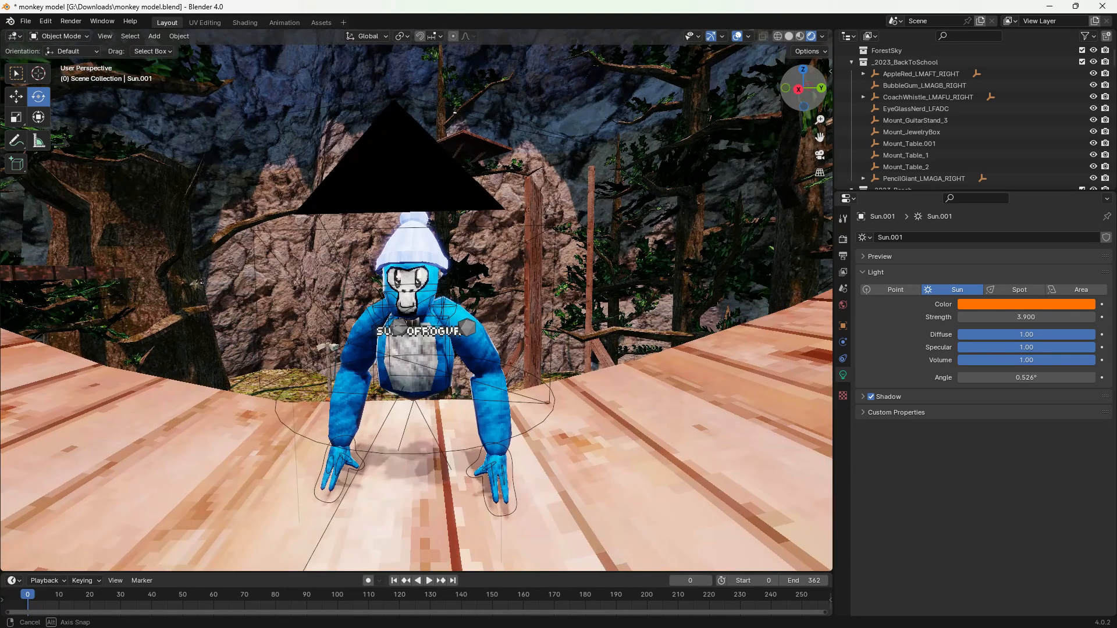
Step: Save the file under the new name "blue monkey sunset" in the Downloads folder
left_click(24, 21)
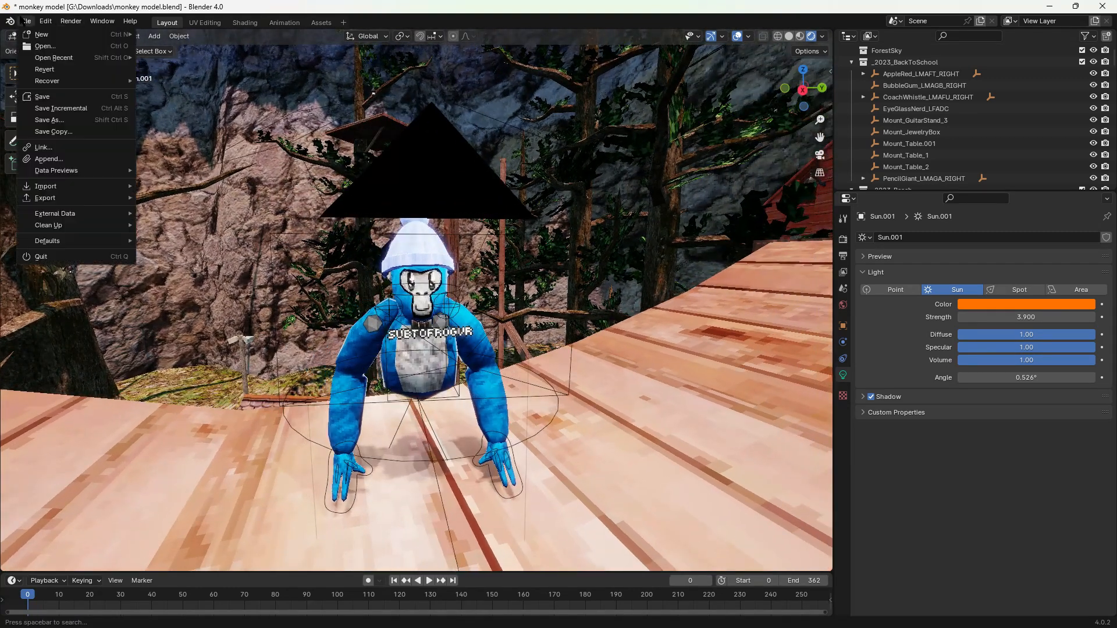
left_click(26, 21)
left_click(47, 120)
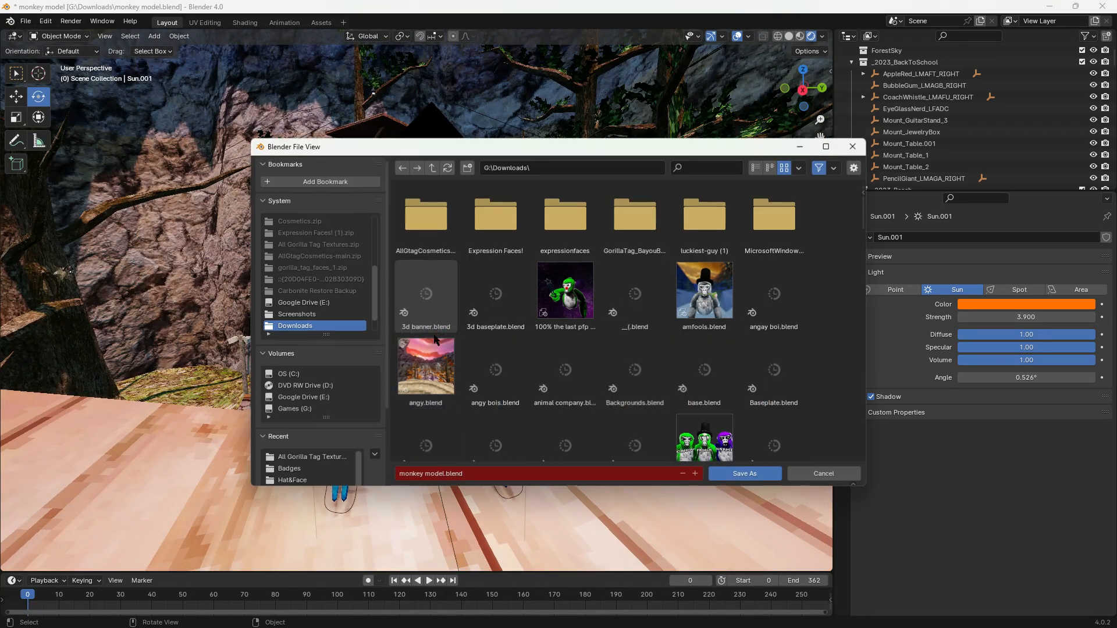
left_click(491, 474)
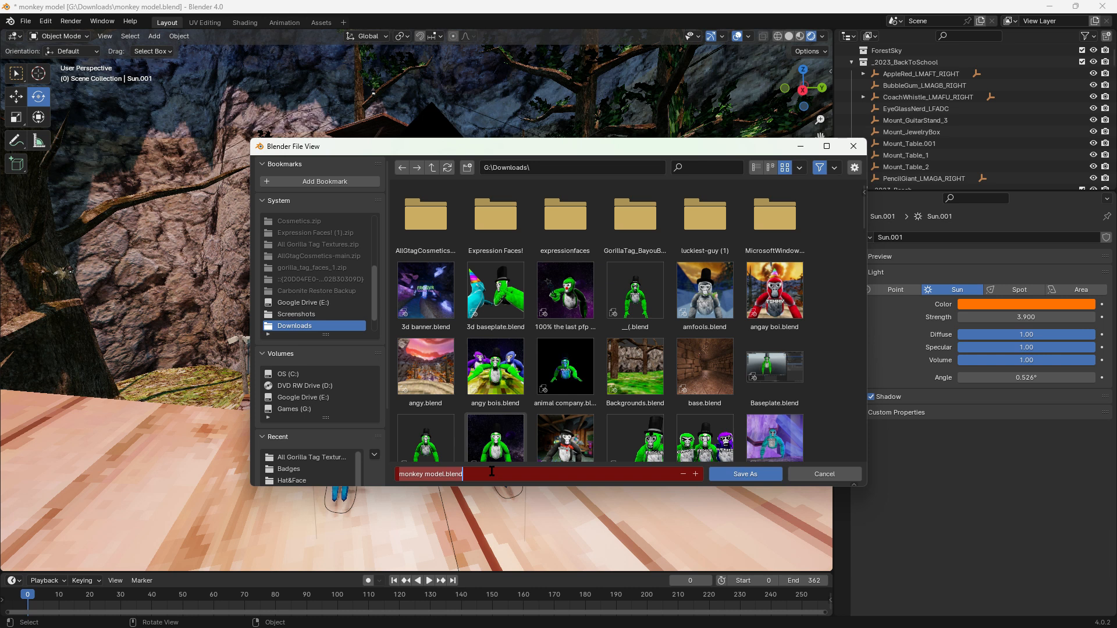
type("b")
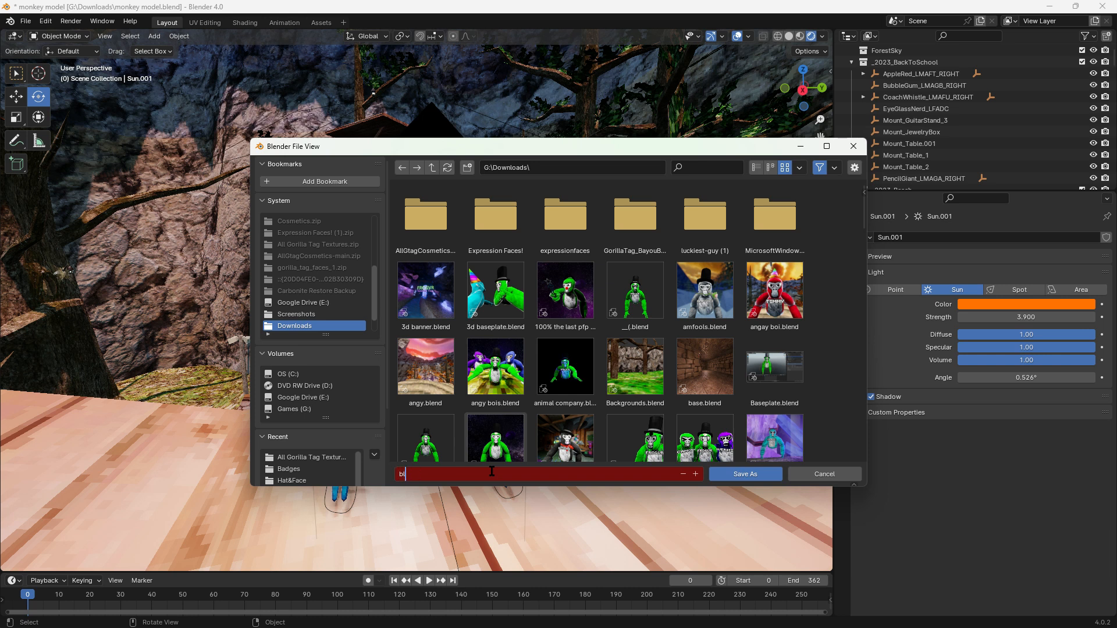
type("lue monkey sun")
left_click(731, 473)
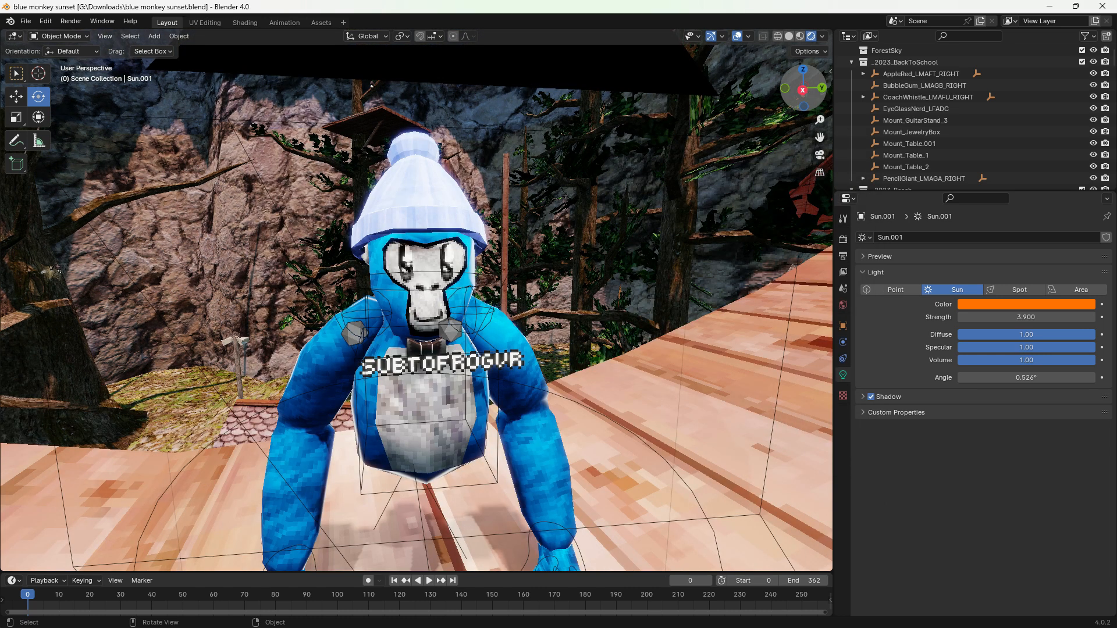
Step: Try overjoyed.png as the FaceMaterial image on the gorilla model, replace it with dopey.png from the expressionfaces folder, and save the file
middle_click_drag(572, 166, 554, 159)
middle_click_drag(416, 261, 515, 205)
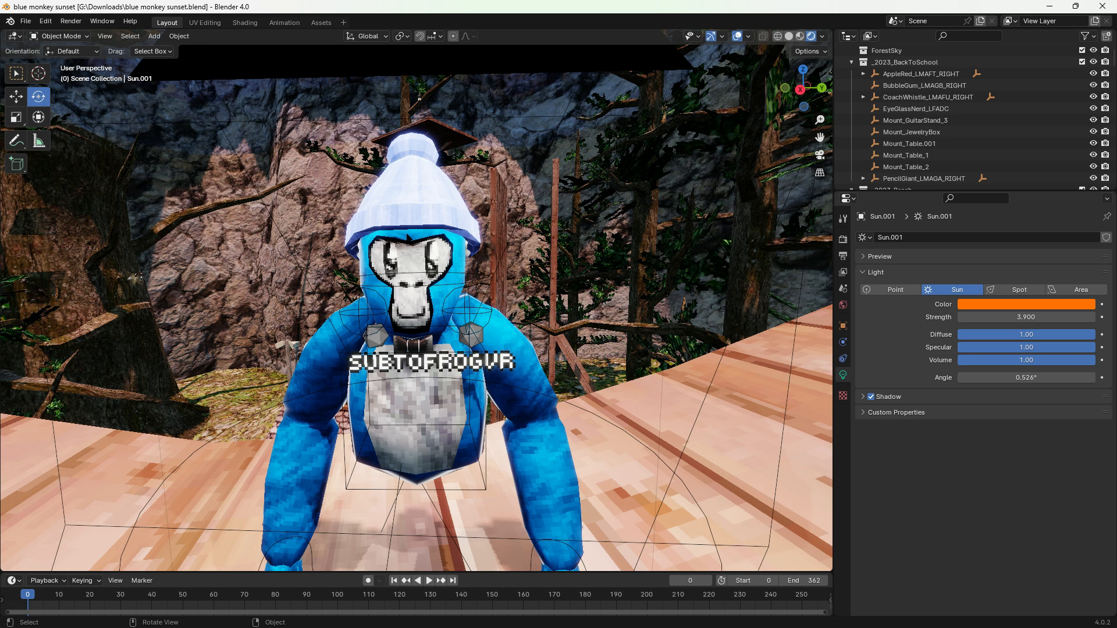
left_click(405, 258)
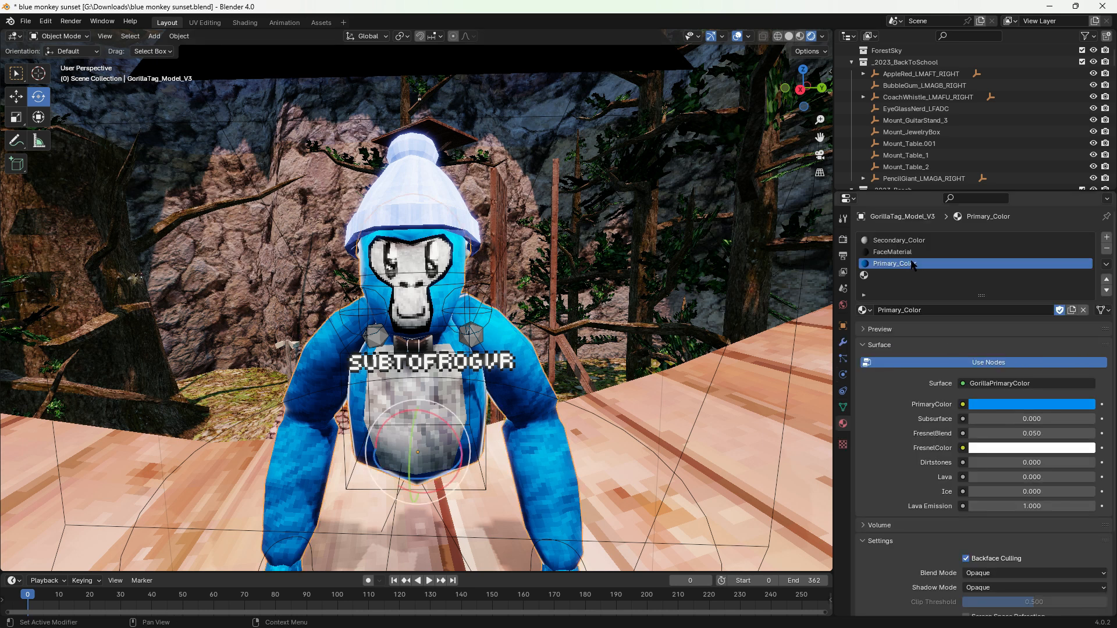
left_click(896, 252)
scroll(931, 303, "down", 3)
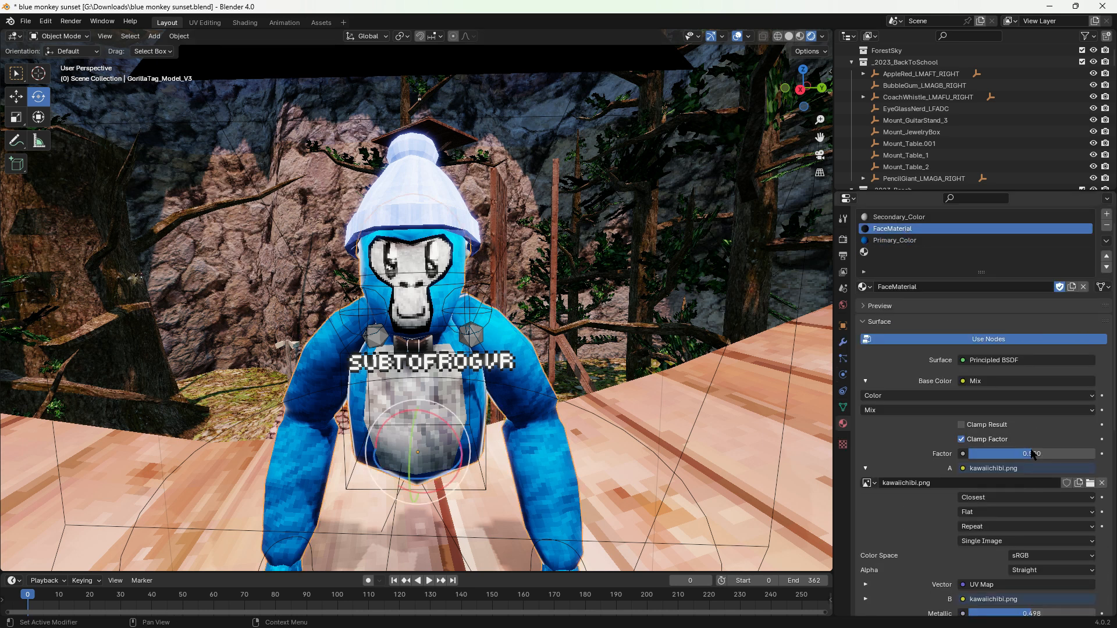
left_click(1090, 438)
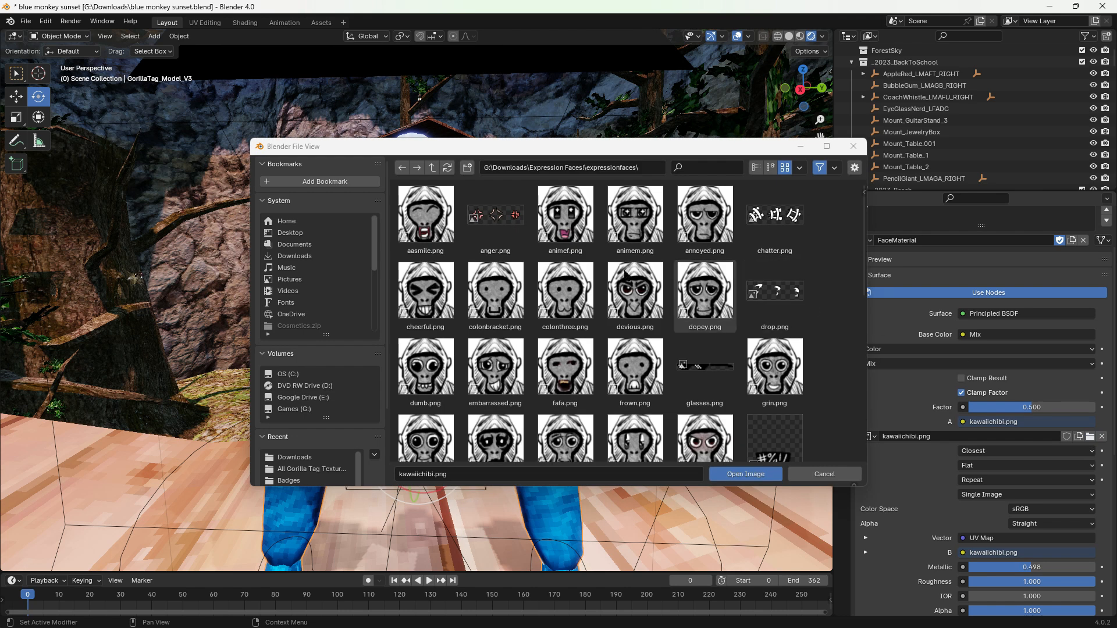
scroll(575, 274, "down", 5)
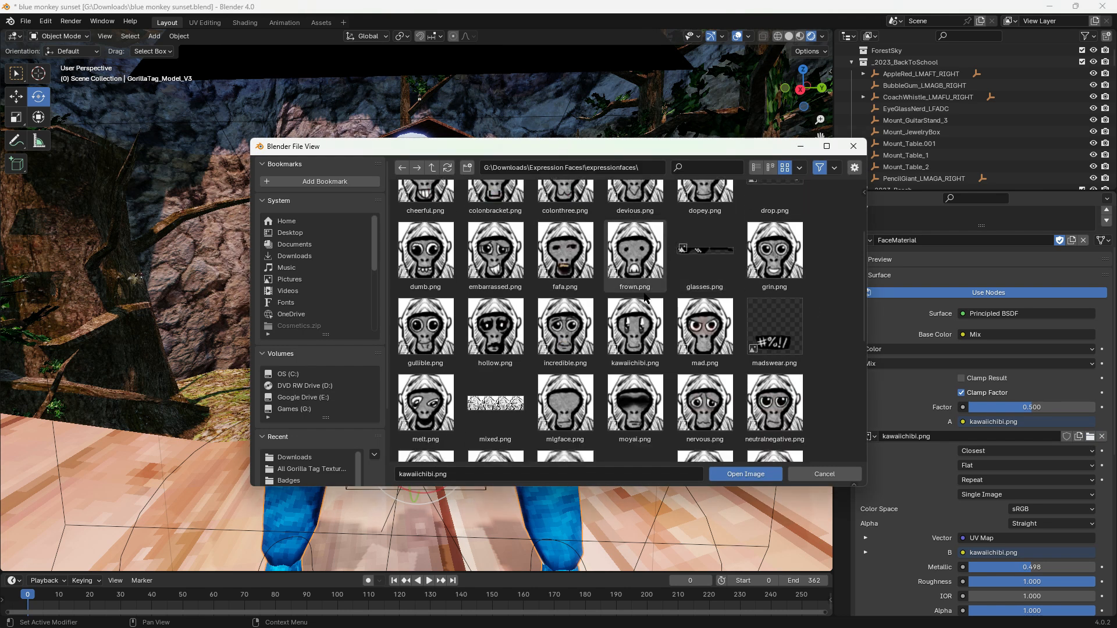
scroll(648, 294, "down", 3)
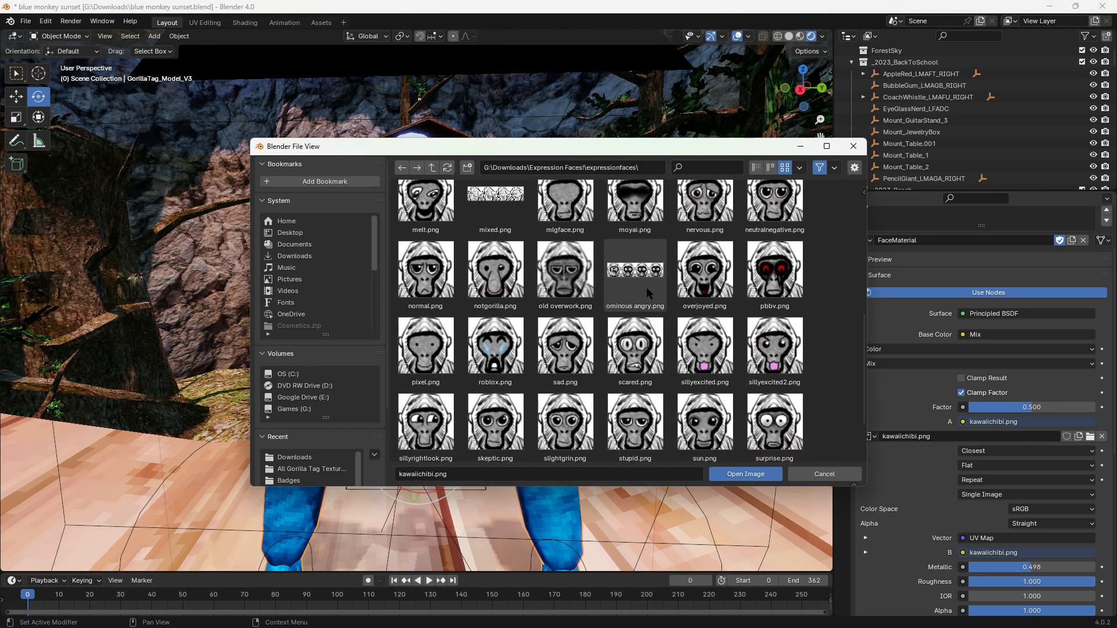
double_click(705, 247)
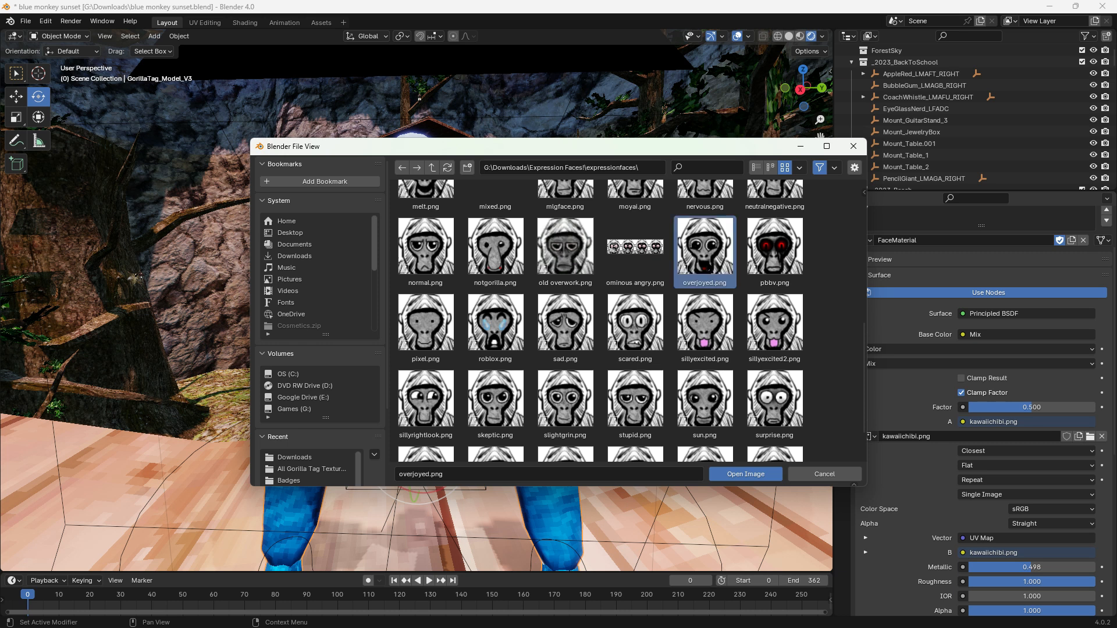
left_click(1089, 436)
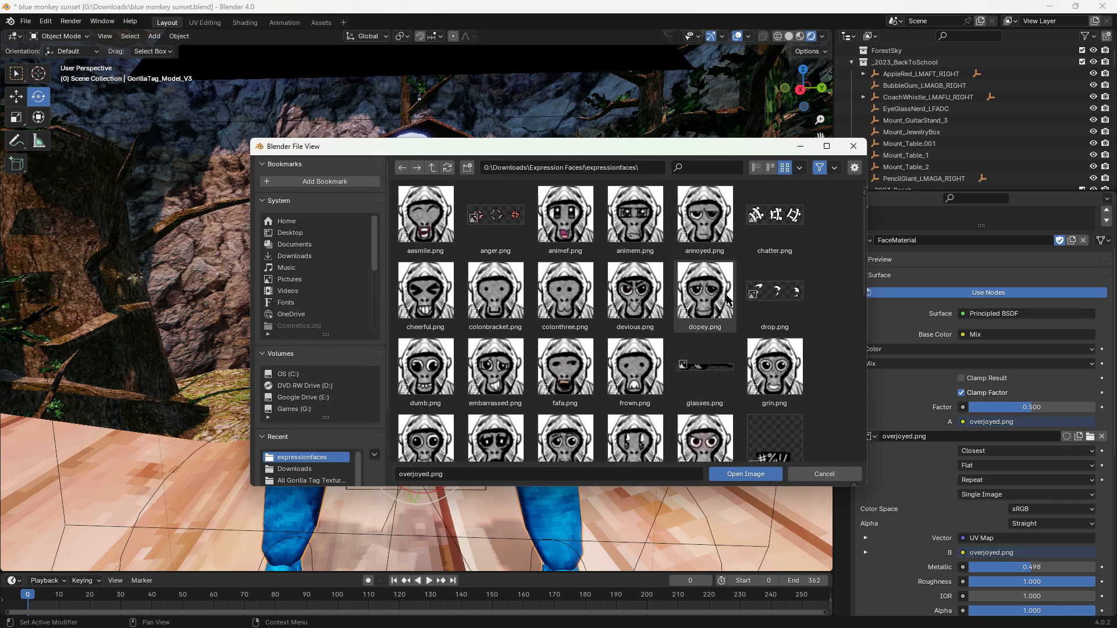
double_click(705, 293)
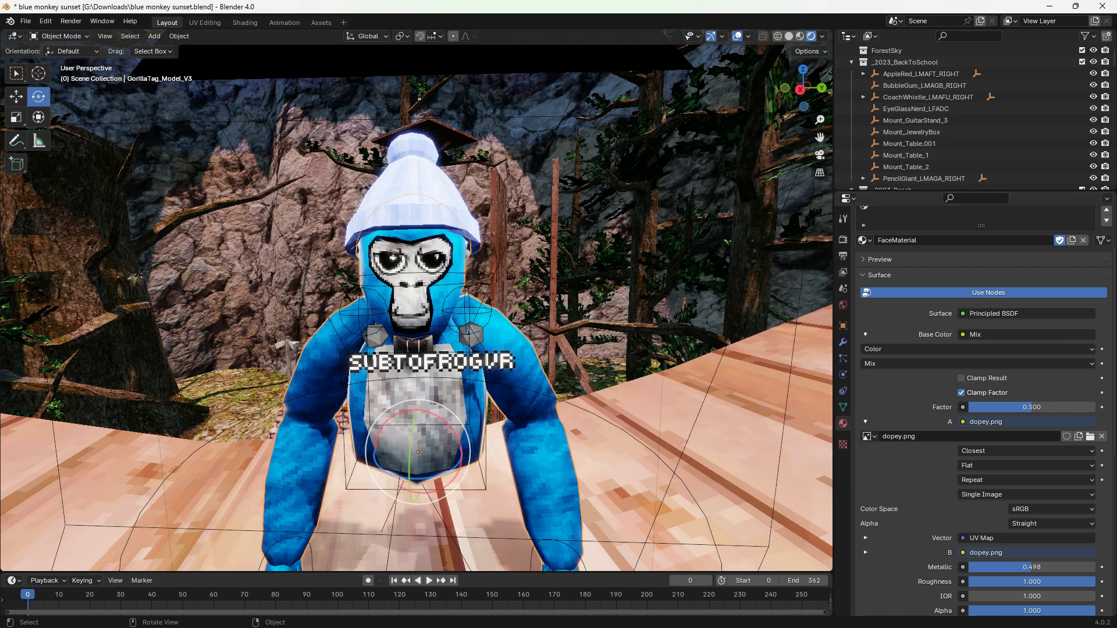
left_click(23, 20)
key("ctrl+s")
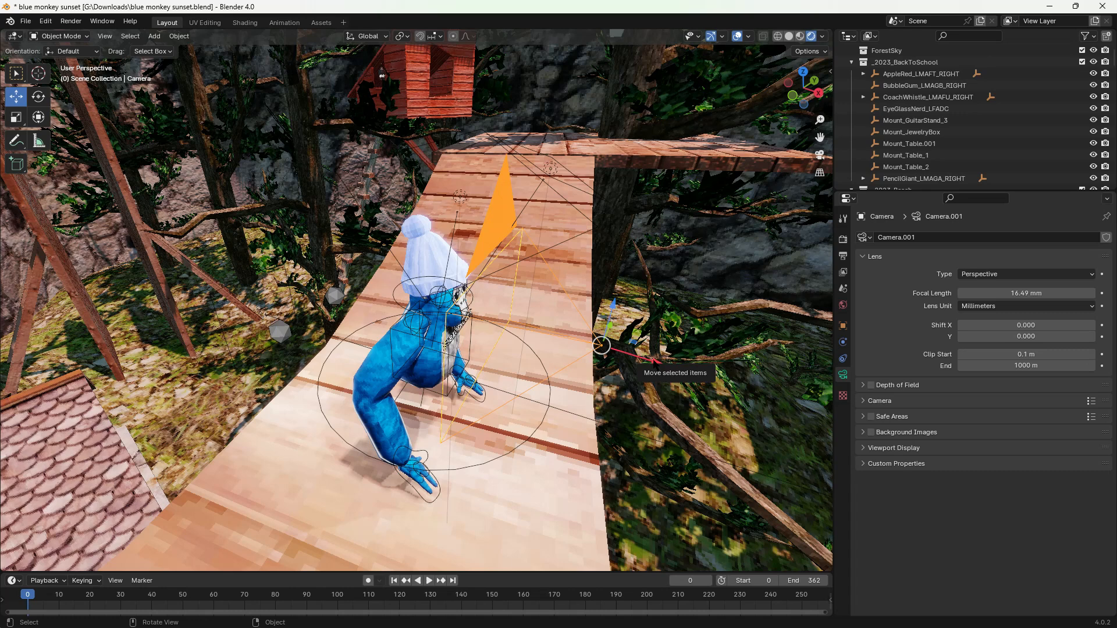
Step: Move the camera -0.072698 m in X and -0.01 m in Y to reframe the gorilla in camera view
key("g")
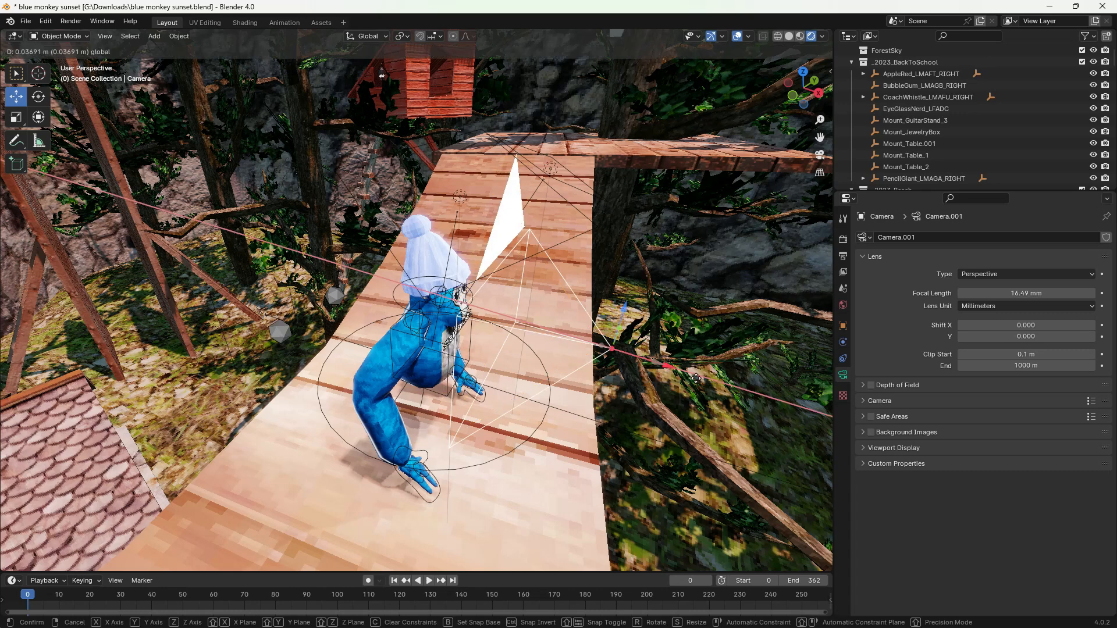
left_click(666, 370)
left_click_drag(803, 87, 774, 96)
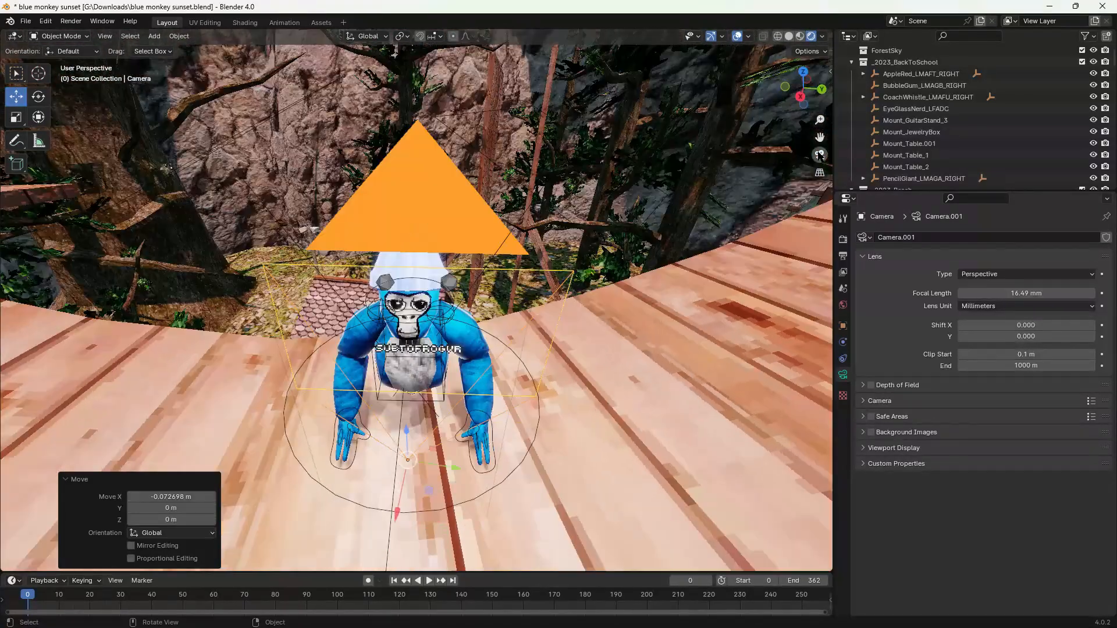
left_click(818, 154)
scroll(417, 300, "down", 2)
left_click_drag(184, 510, 180, 510)
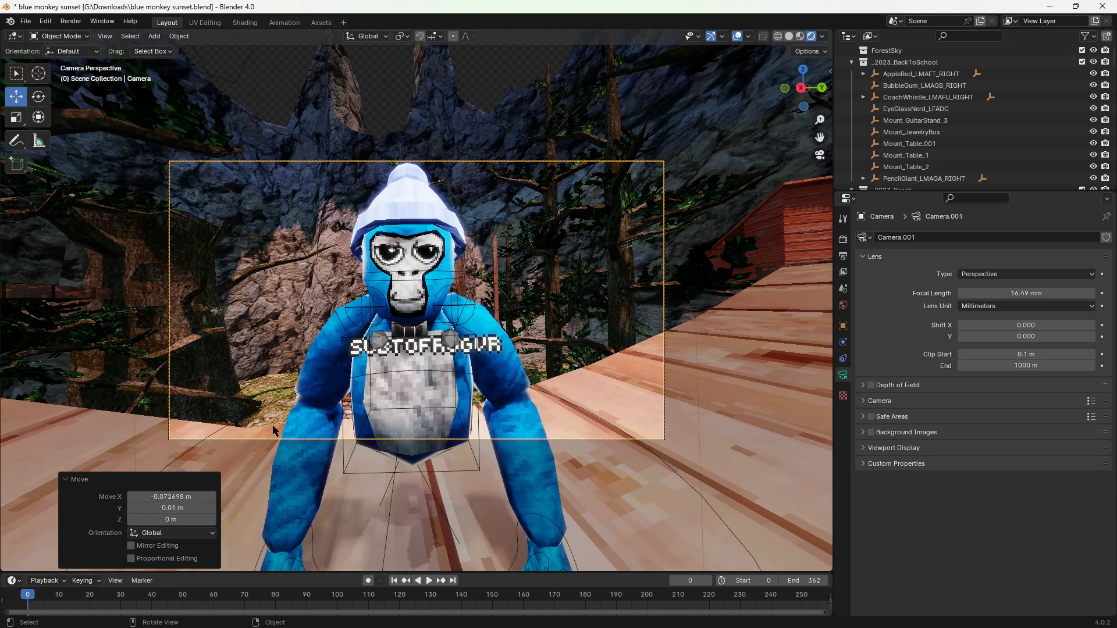
Step: Put the gorilla rig in Pose Mode and tilt its head slightly downward with a free trackball rotation
scroll(291, 410, "up", 2)
left_click(382, 350)
left_click(61, 36)
left_click(73, 75)
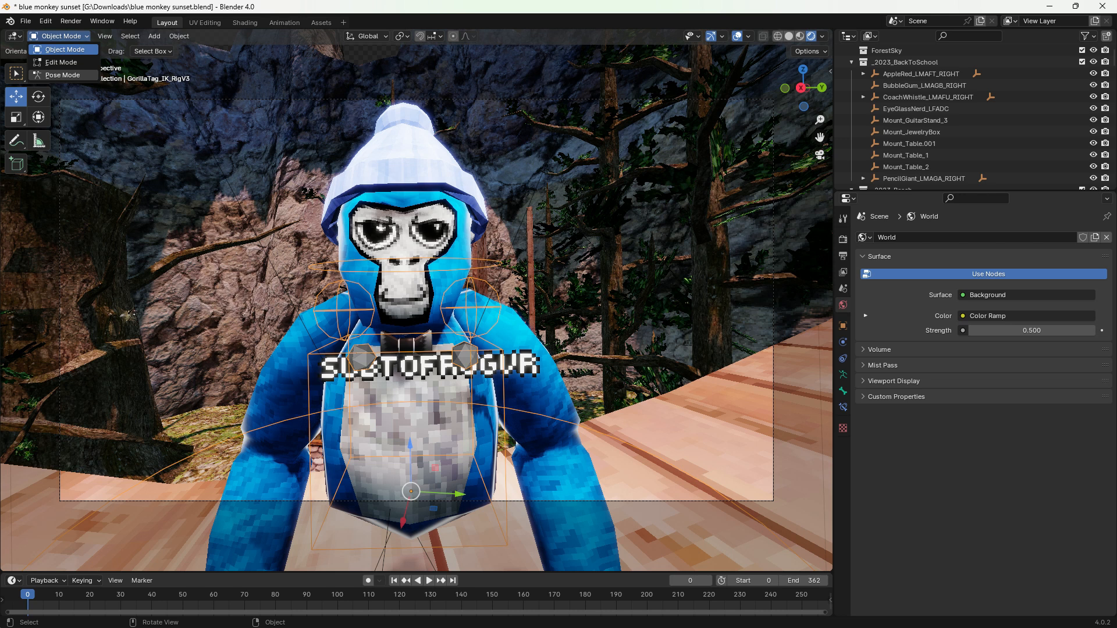
left_click(62, 75)
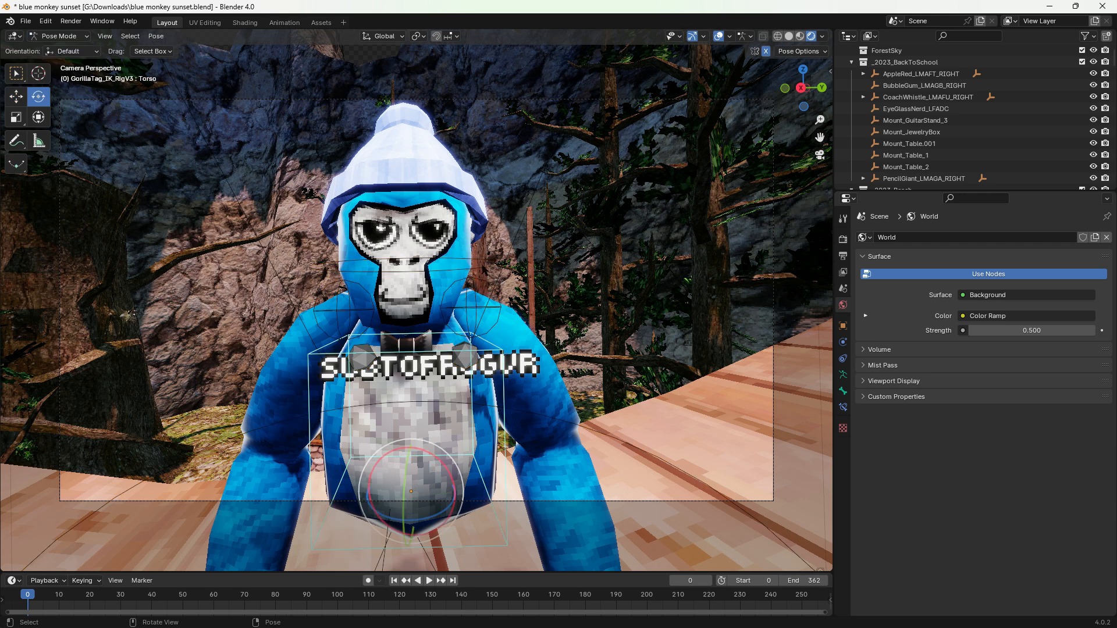
left_click(408, 266)
key("r")
key("r")
left_click(427, 272)
Step: Enable depth of field on the camera with a focus distance of 0.49 m and an F-Stop of 2.1
left_click(776, 340)
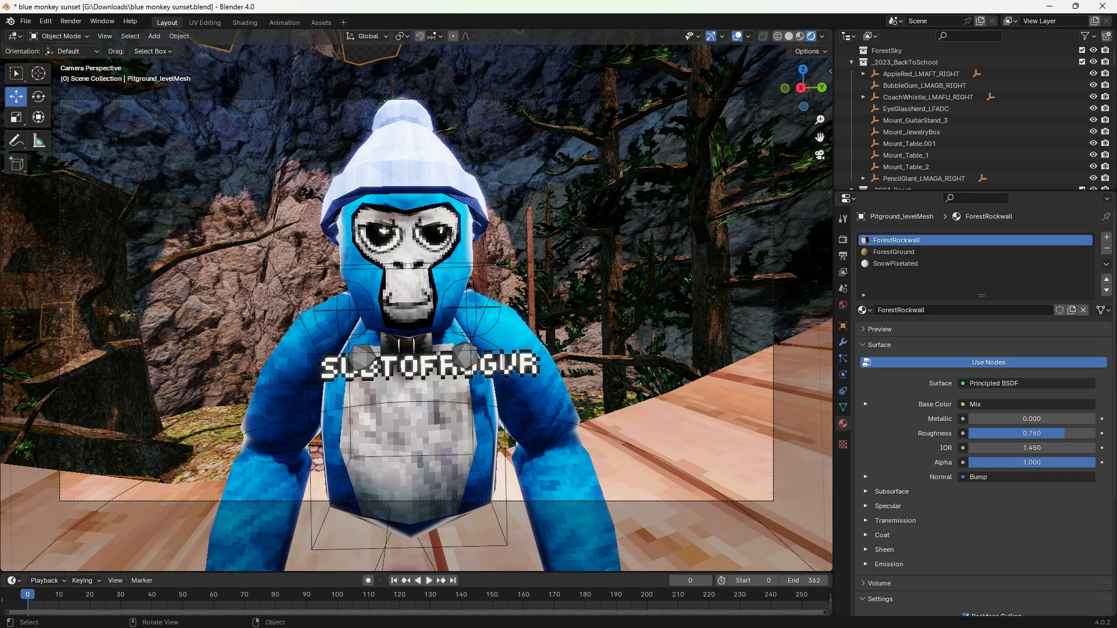
left_click_drag(805, 93, 815, 111)
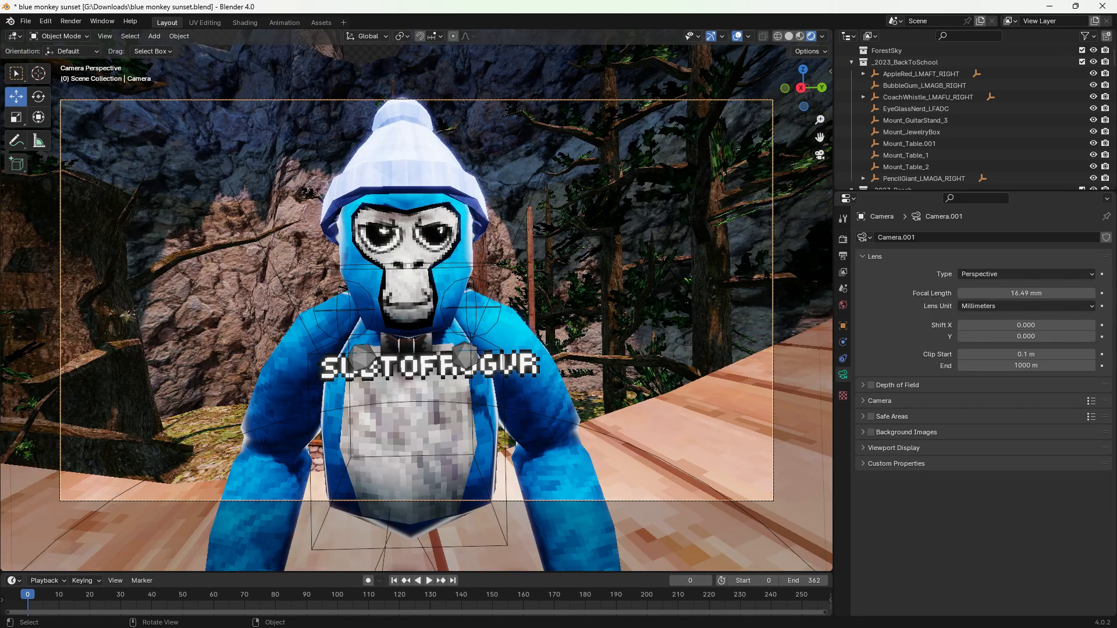
left_click(871, 385)
left_click(896, 386)
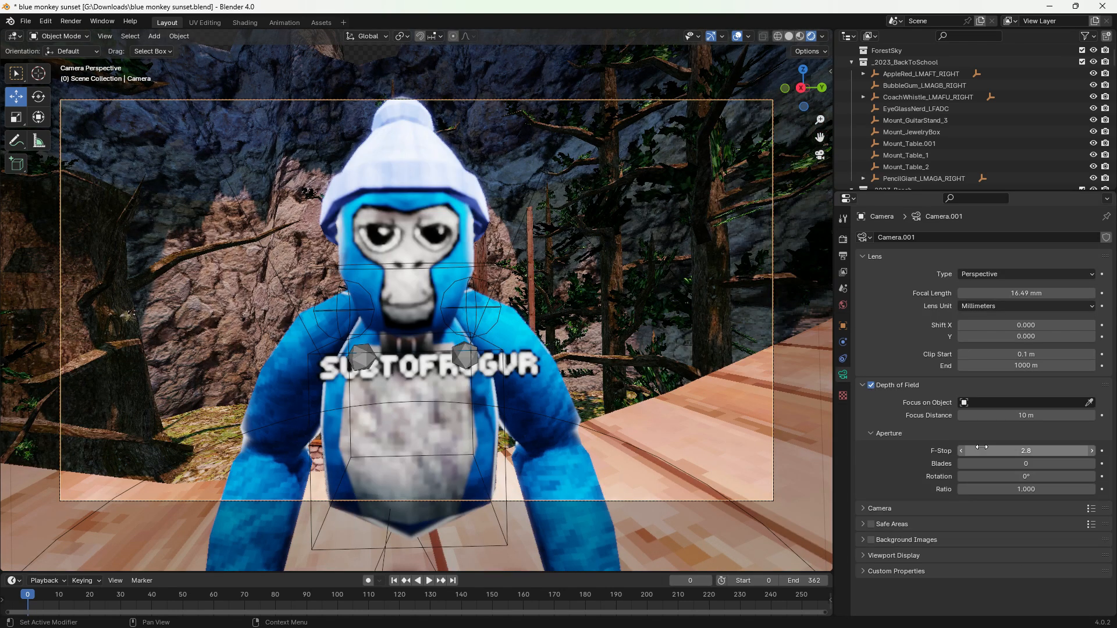
left_click_drag(1012, 455, 943, 456)
left_click_drag(1026, 415, 966, 415)
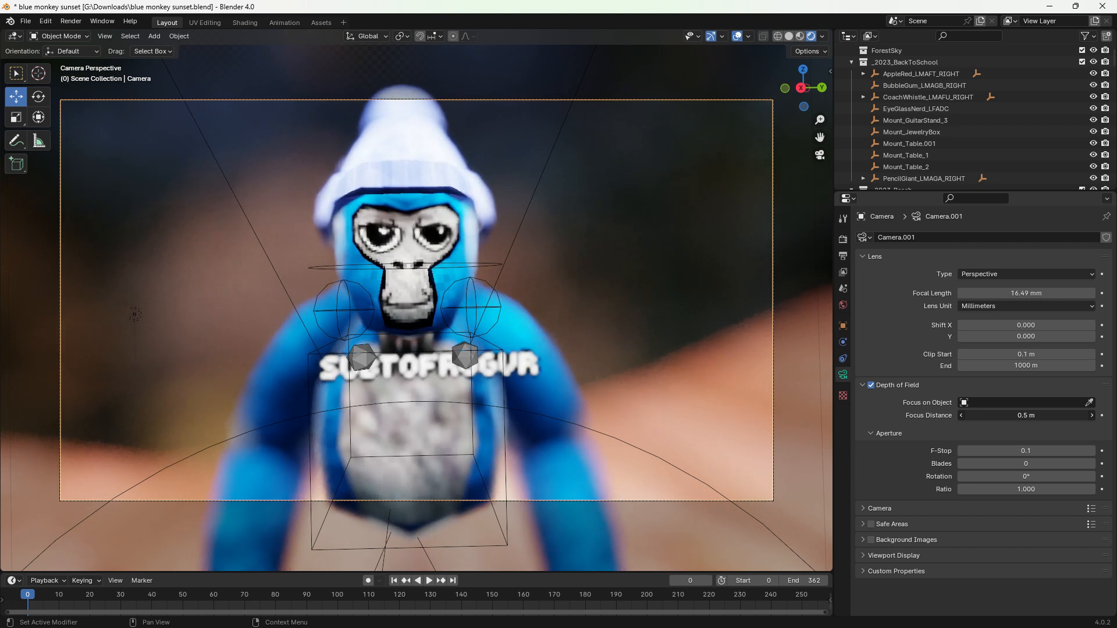
left_click_drag(1047, 451, 1089, 451)
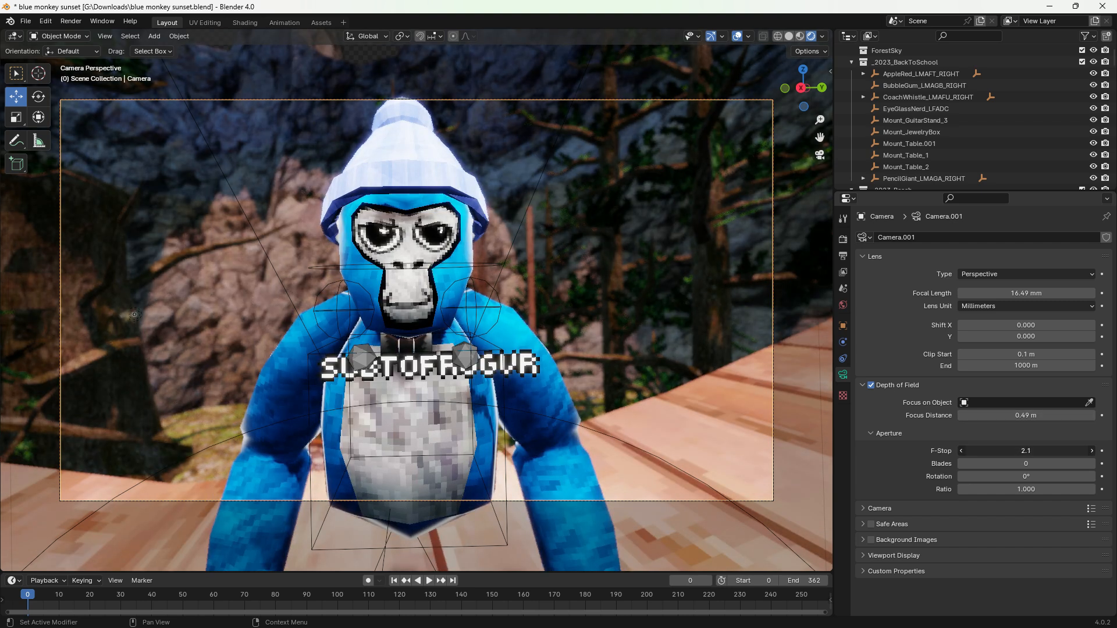
Step: Save the file and render the current frame as a still image
key("ctrl+s")
left_click(71, 20)
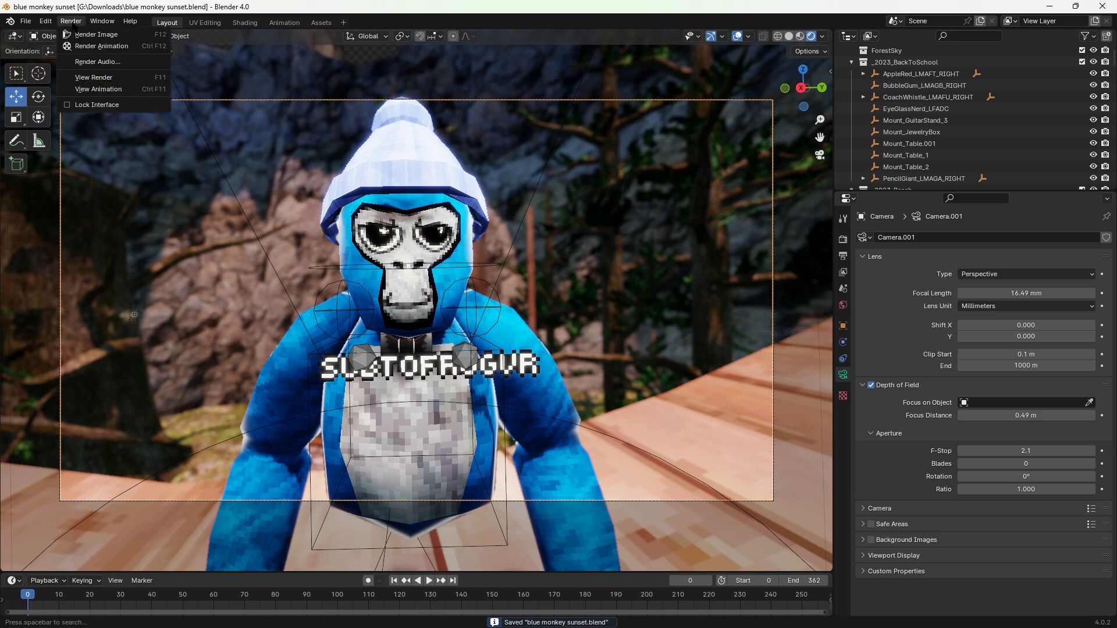
left_click(86, 35)
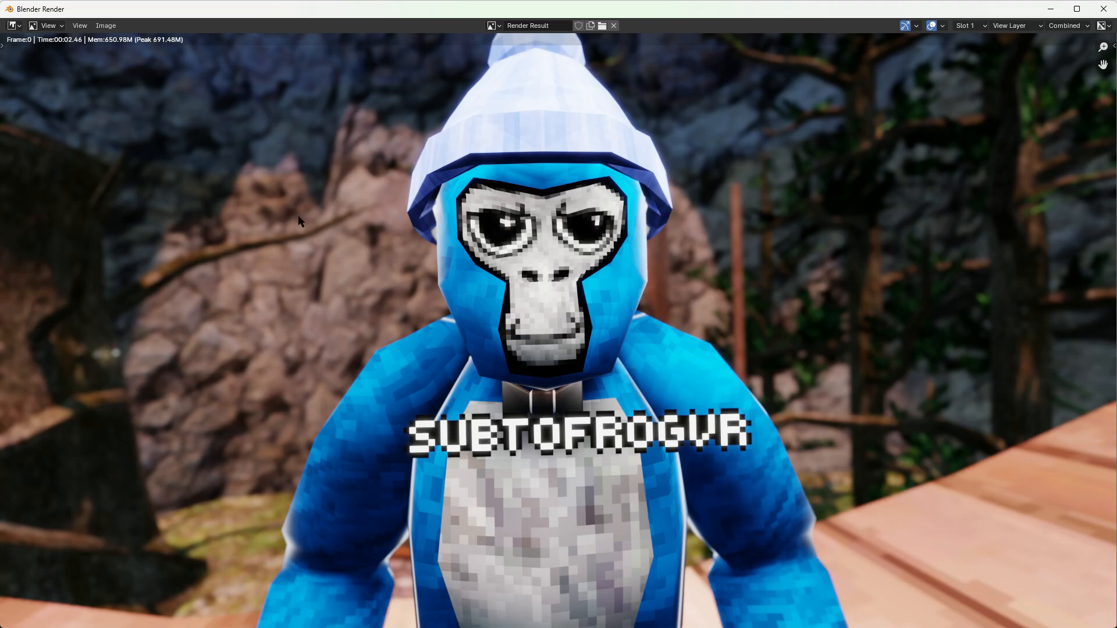
Step: Save the rendered image as a PNG named zdsghfjyasegfjaghf in G:\Downloads\ and close the render window
scroll(677, 274, "down", 2)
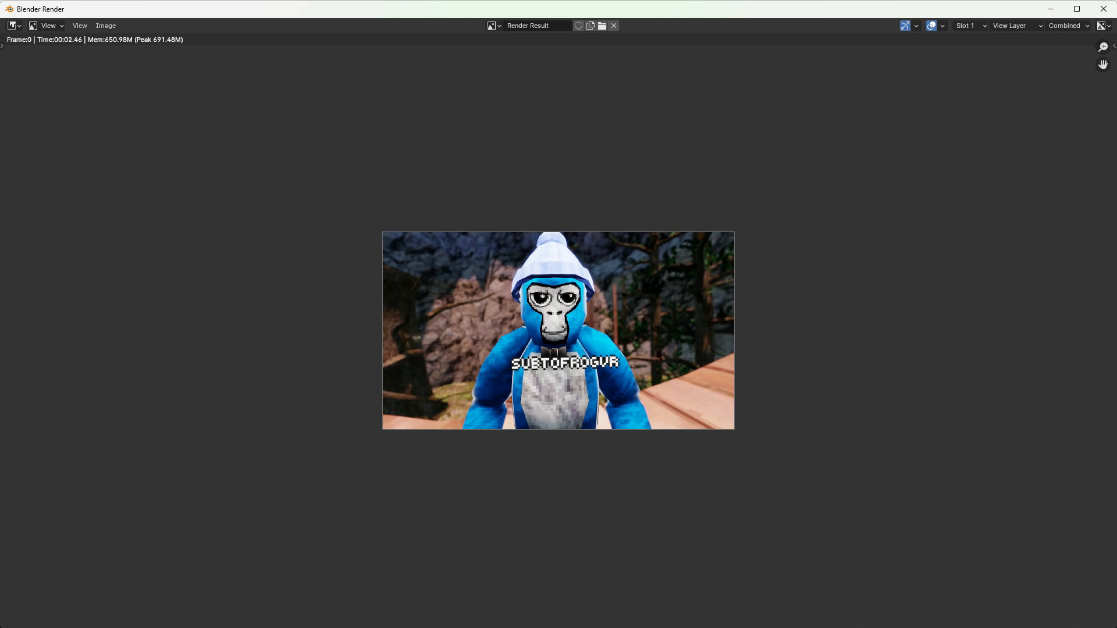
scroll(576, 420, "up", 2)
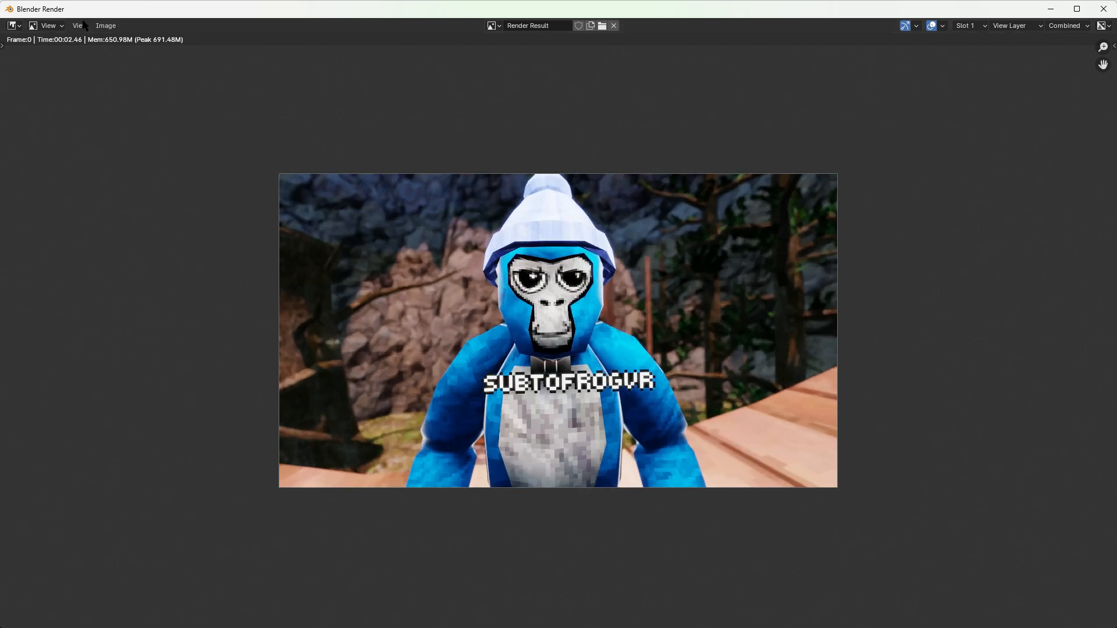
left_click(105, 26)
left_click(106, 26)
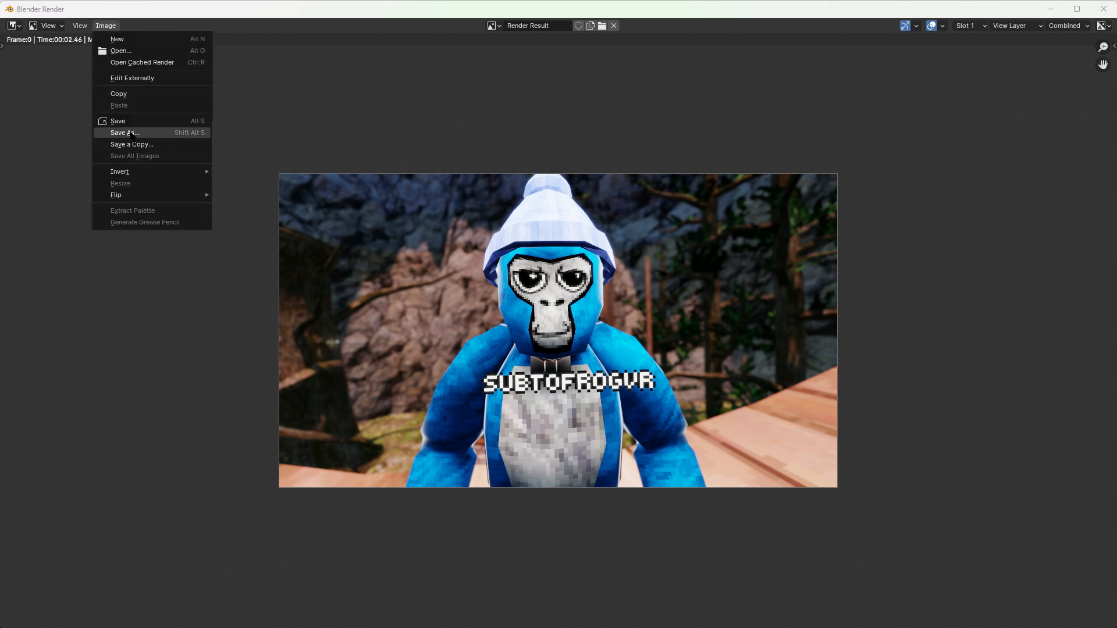
left_click(125, 133)
left_click(467, 474)
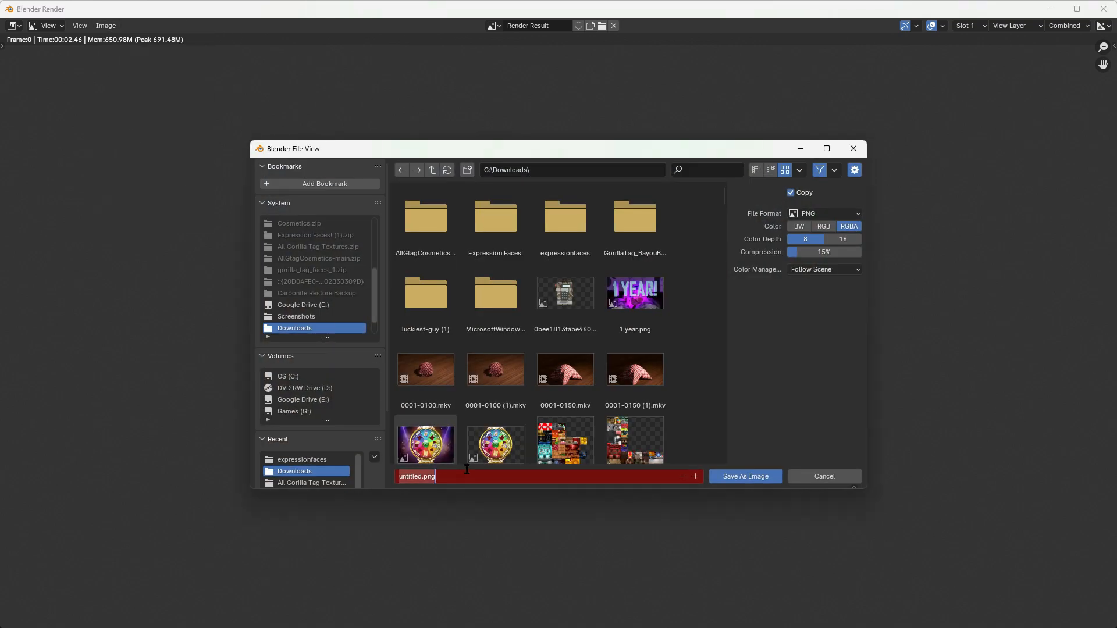
type("zdsghfjyasegfjaghf")
key("Return")
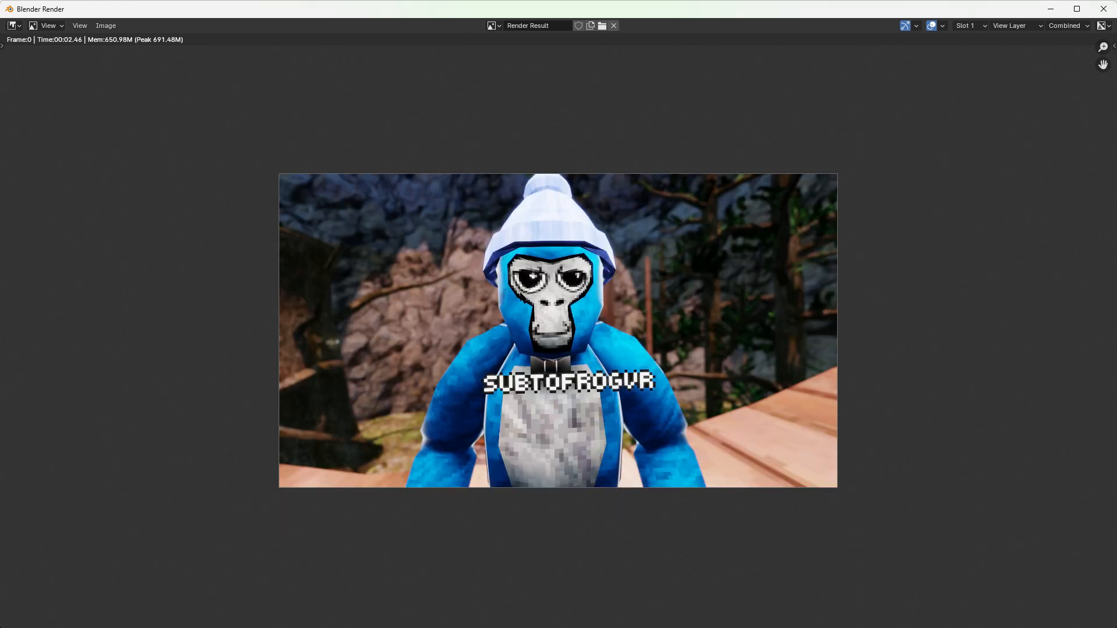
key("Escape")
left_click_drag(803, 87, 801, 96)
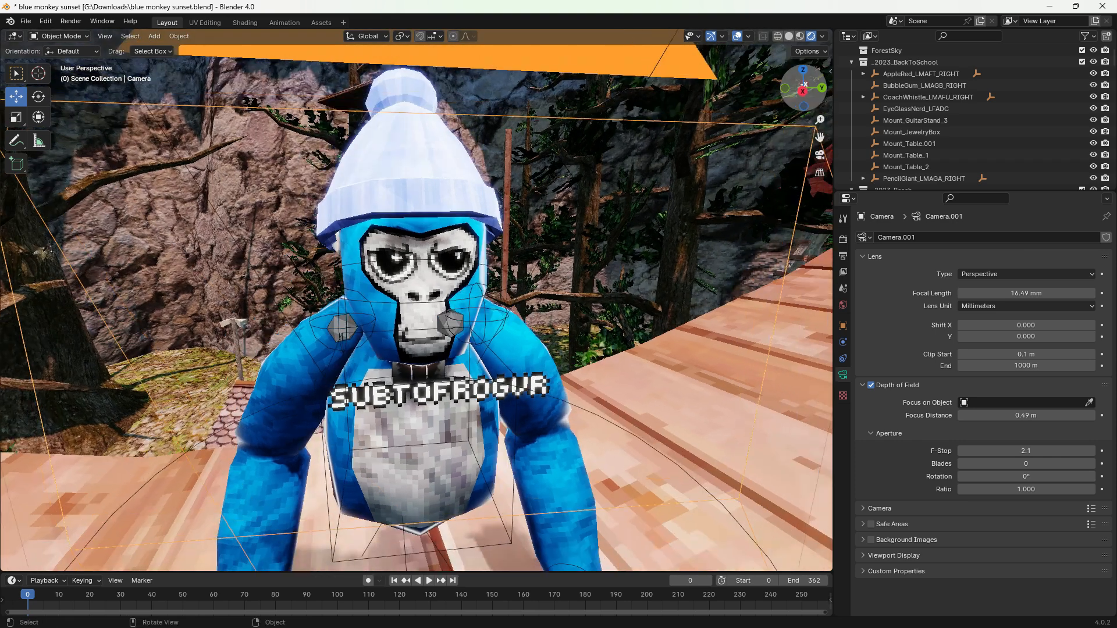
scroll(416, 300, "down", 4)
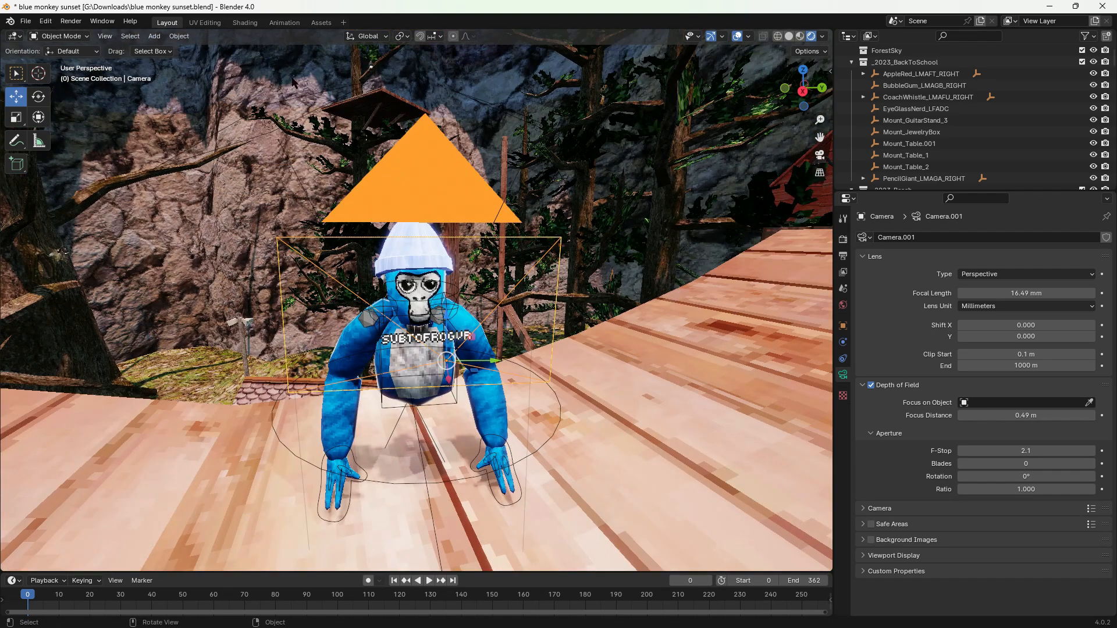
scroll(492, 328, "up", 6)
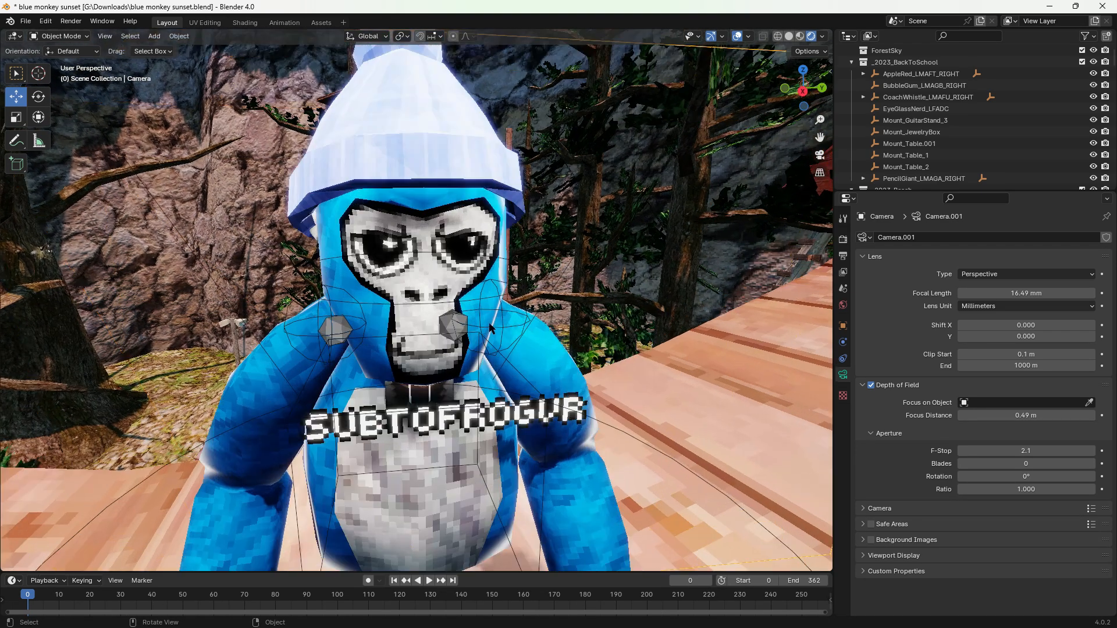
left_click(396, 454)
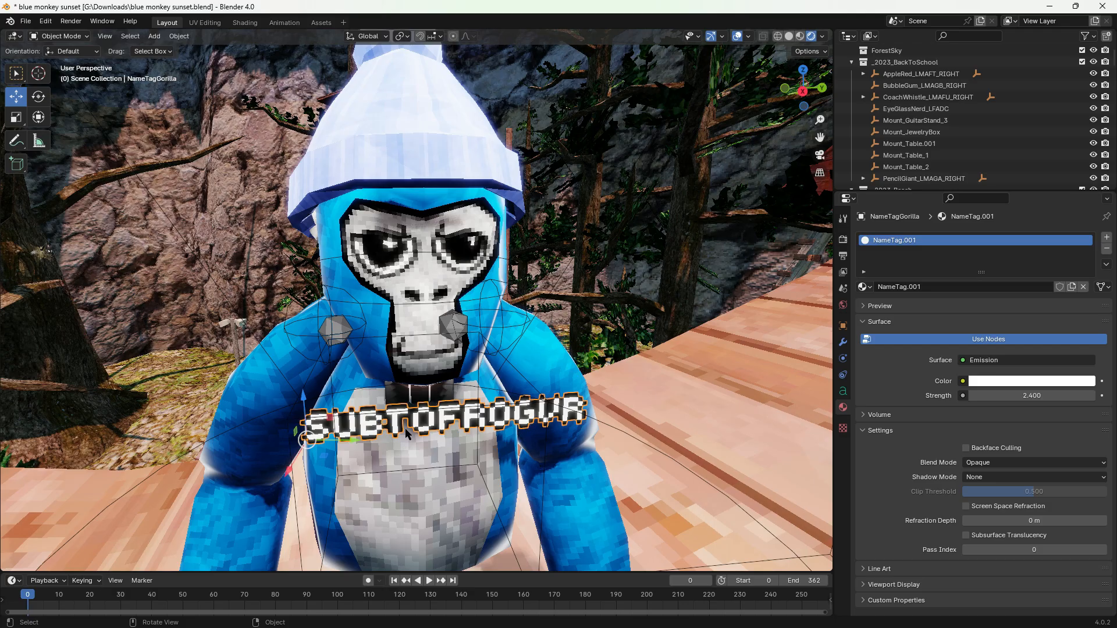
scroll(424, 438, "down", 5)
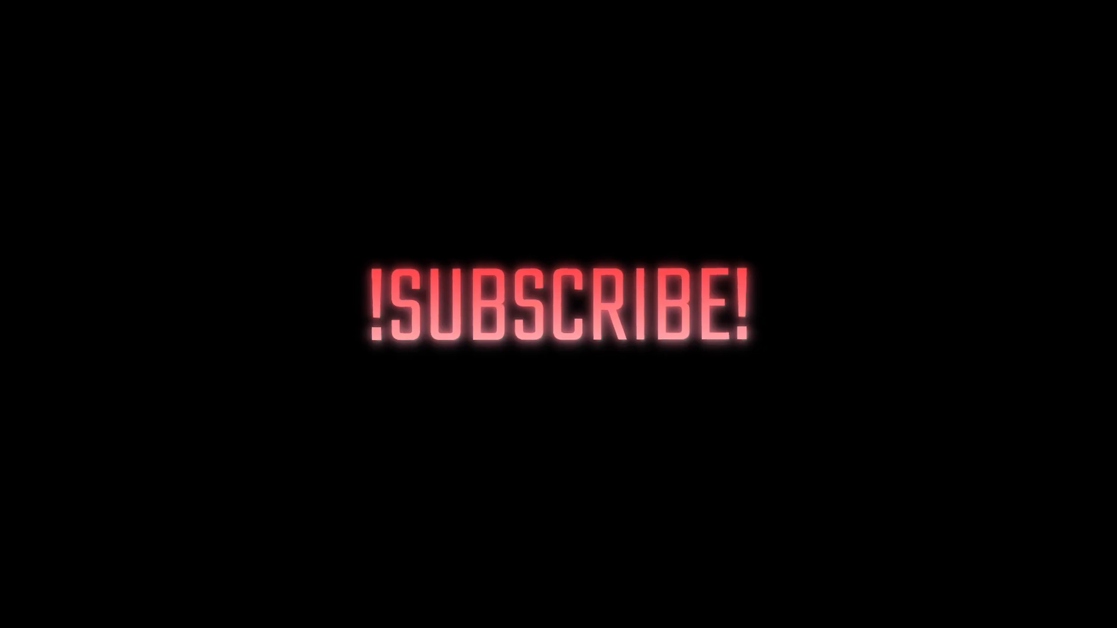